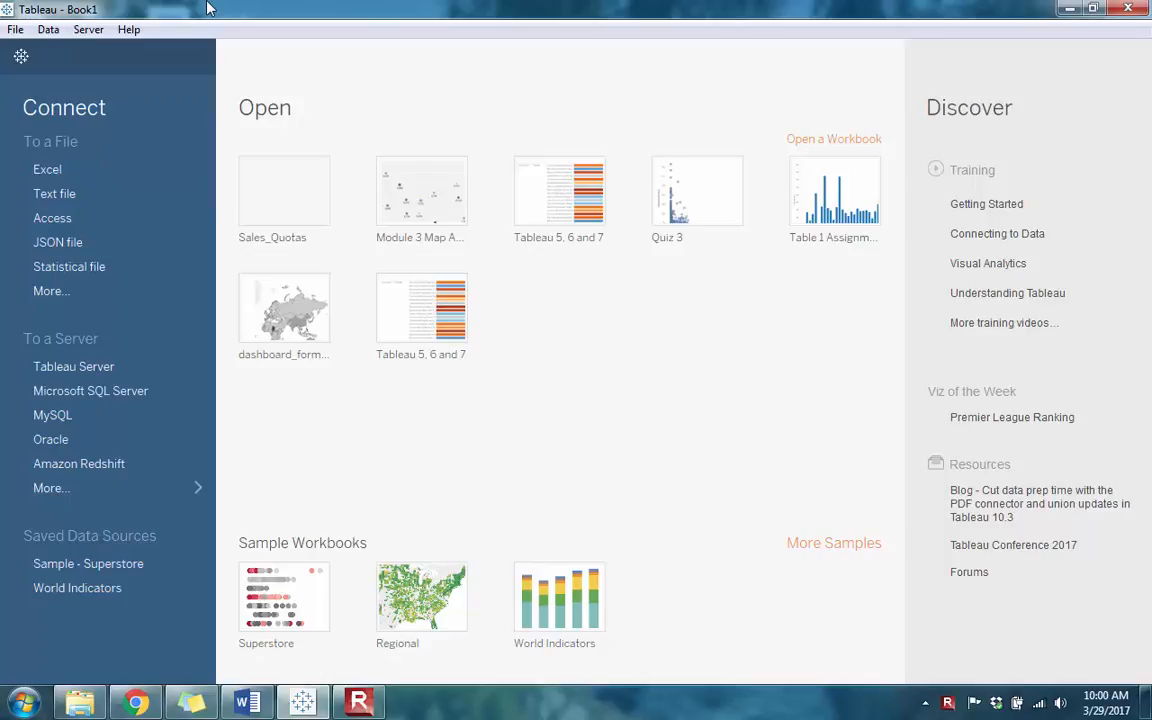
Connect to the Global Superstore Excel file, add the Orders sheet as the data source and open Sheet 1
{"action": "left_click", "coordinate": [62, 169]}
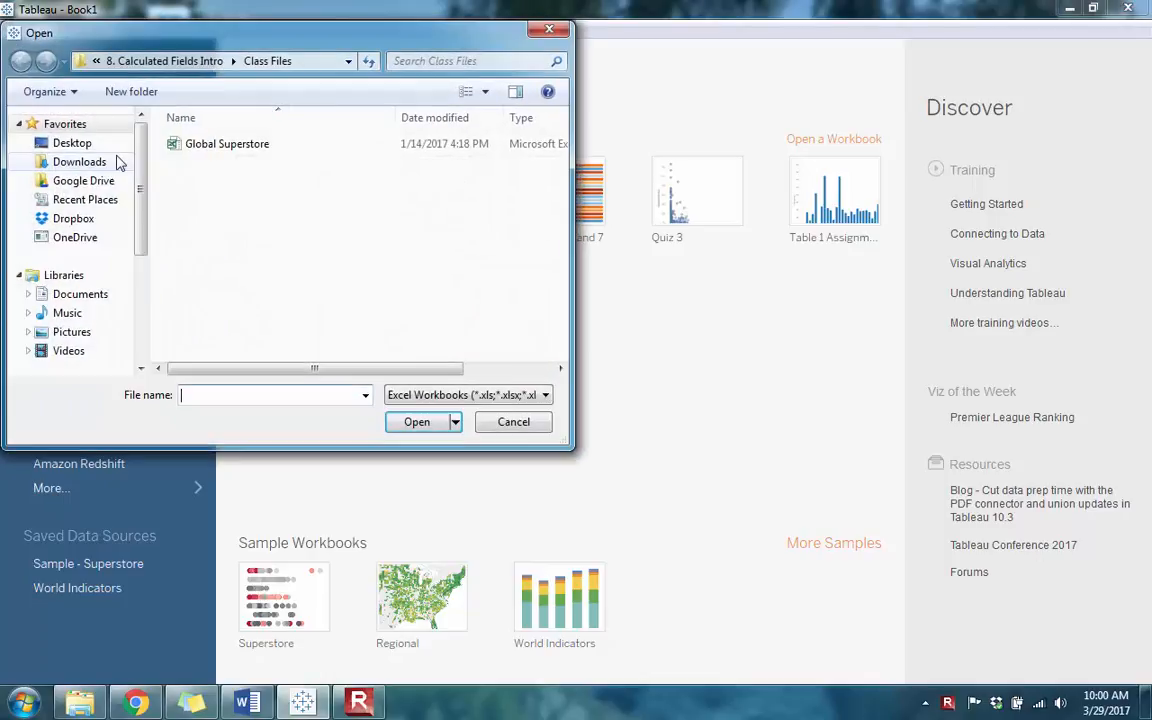
{"action": "left_click", "coordinate": [215, 147]}
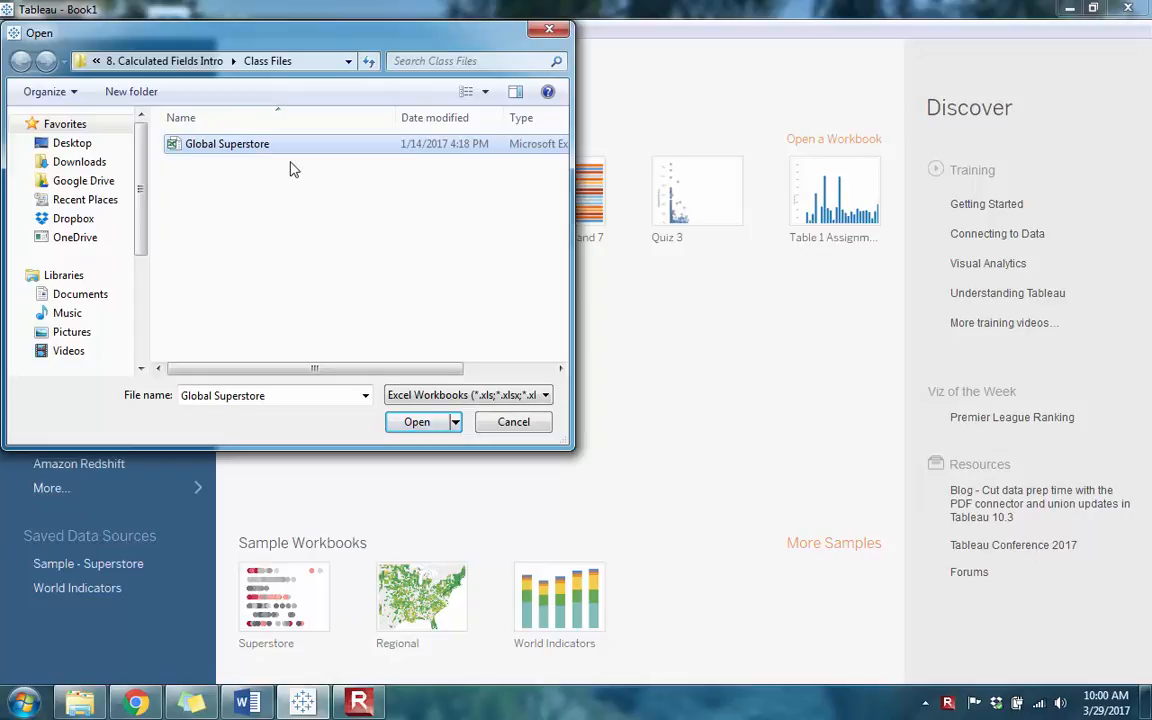
{"action": "left_click", "coordinate": [421, 424]}
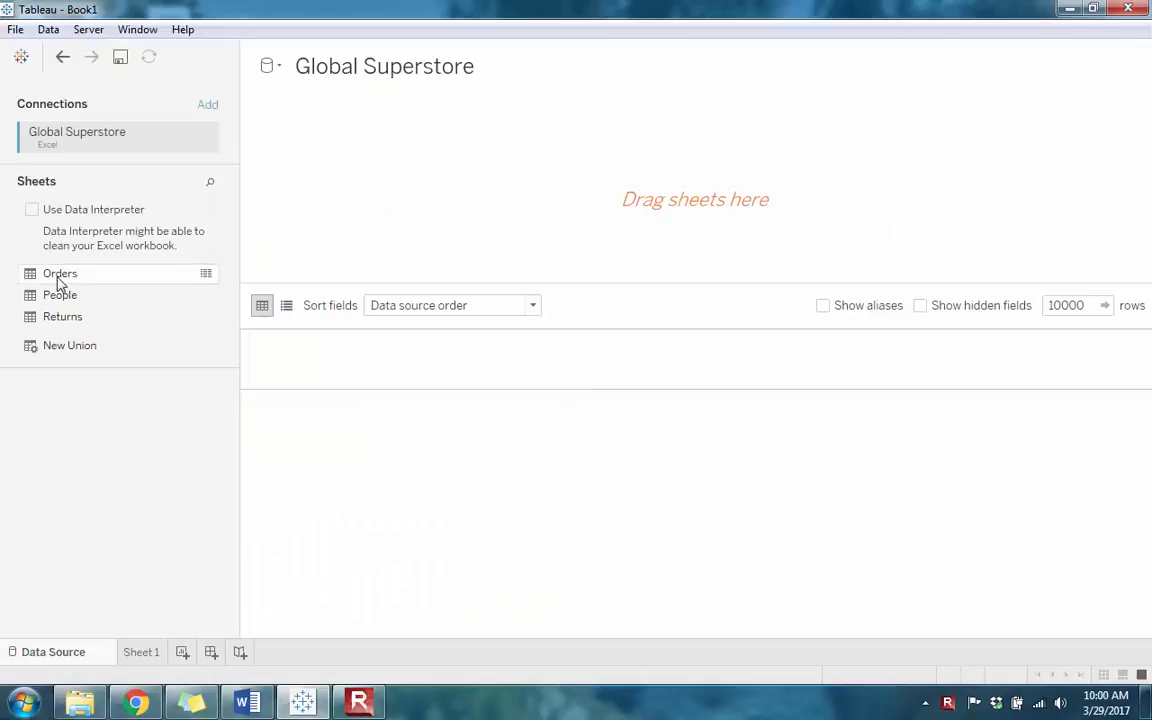
{"action": "left_click_drag", "start_coordinate": [61, 279], "coordinate": [430, 158]}
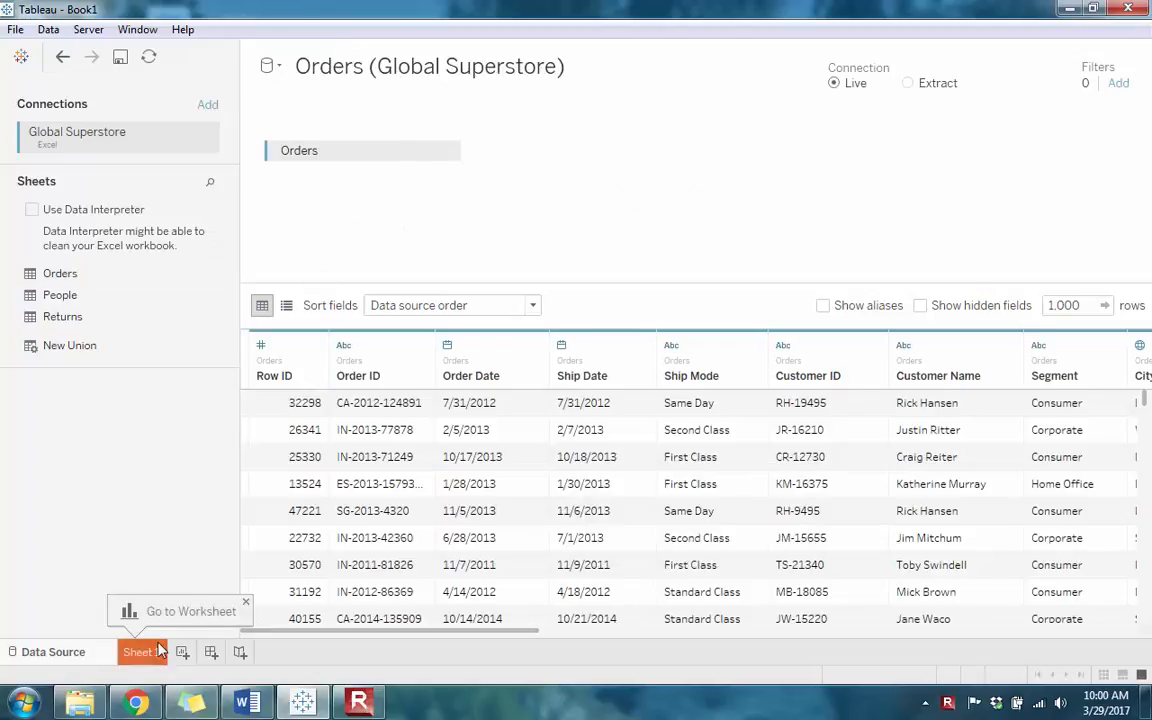
{"action": "left_click", "coordinate": [141, 655]}
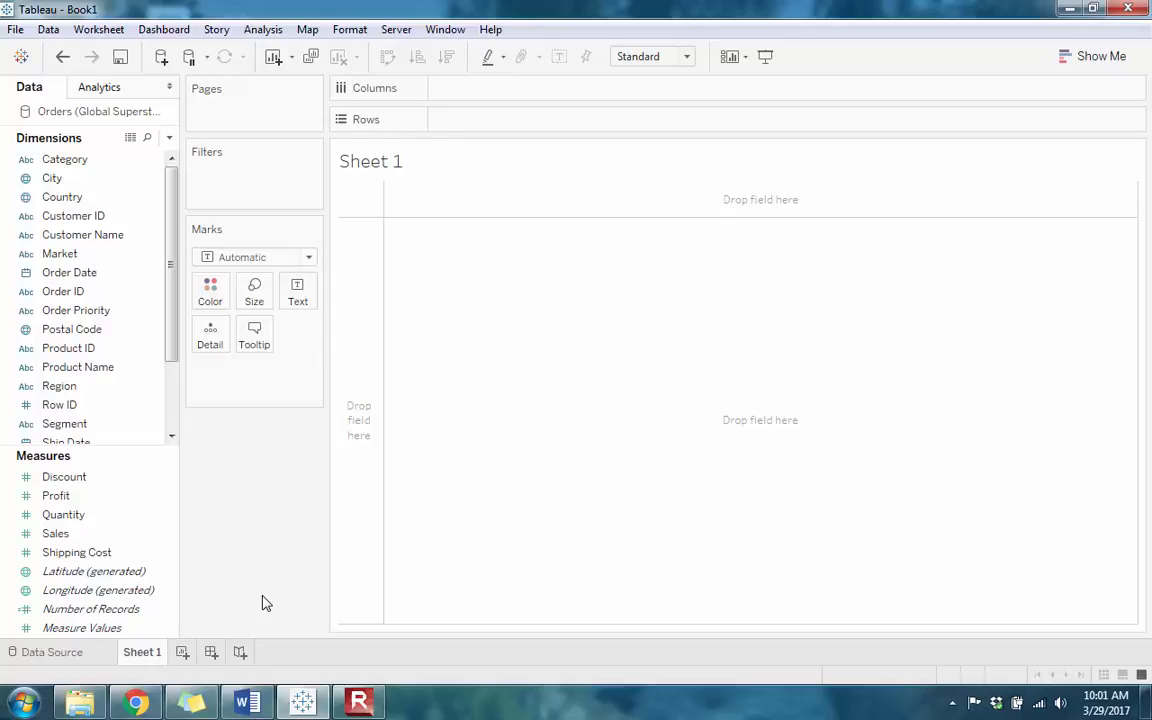
Build a bar chart with Profit on columns and Market followed by Sub-Category on rows
{"action": "left_click_drag", "start_coordinate": [70, 497], "coordinate": [503, 93]}
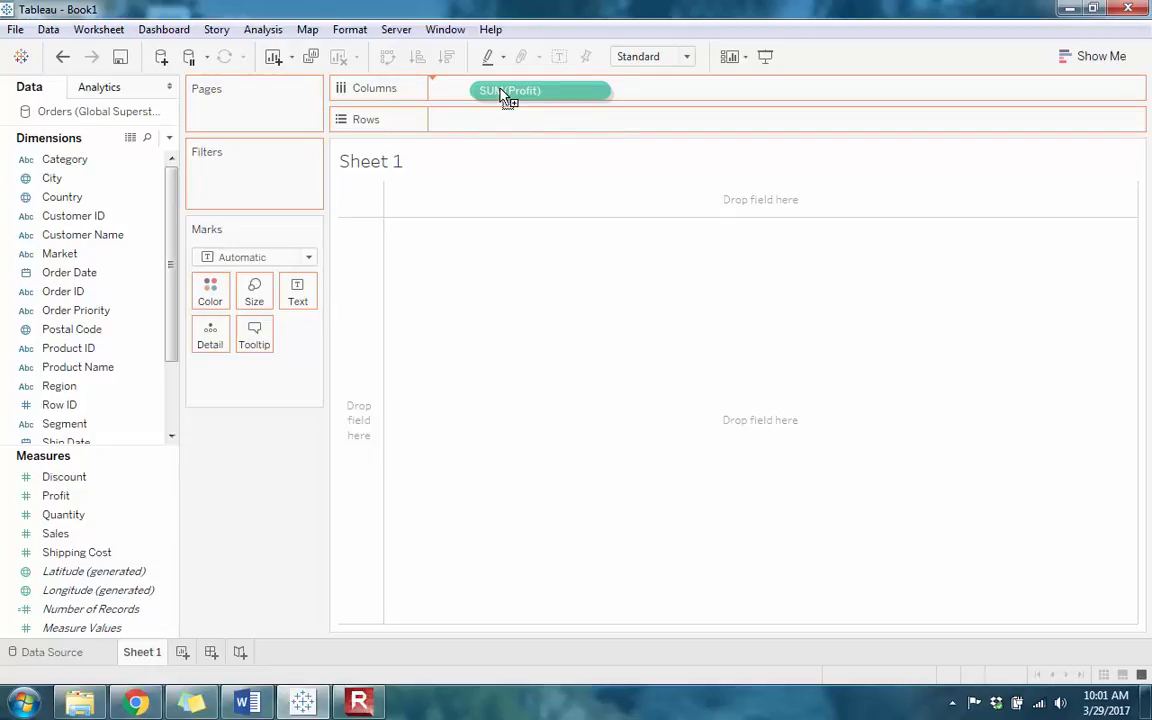
{"action": "left_click_drag", "start_coordinate": [502, 91], "coordinate": [501, 95]}
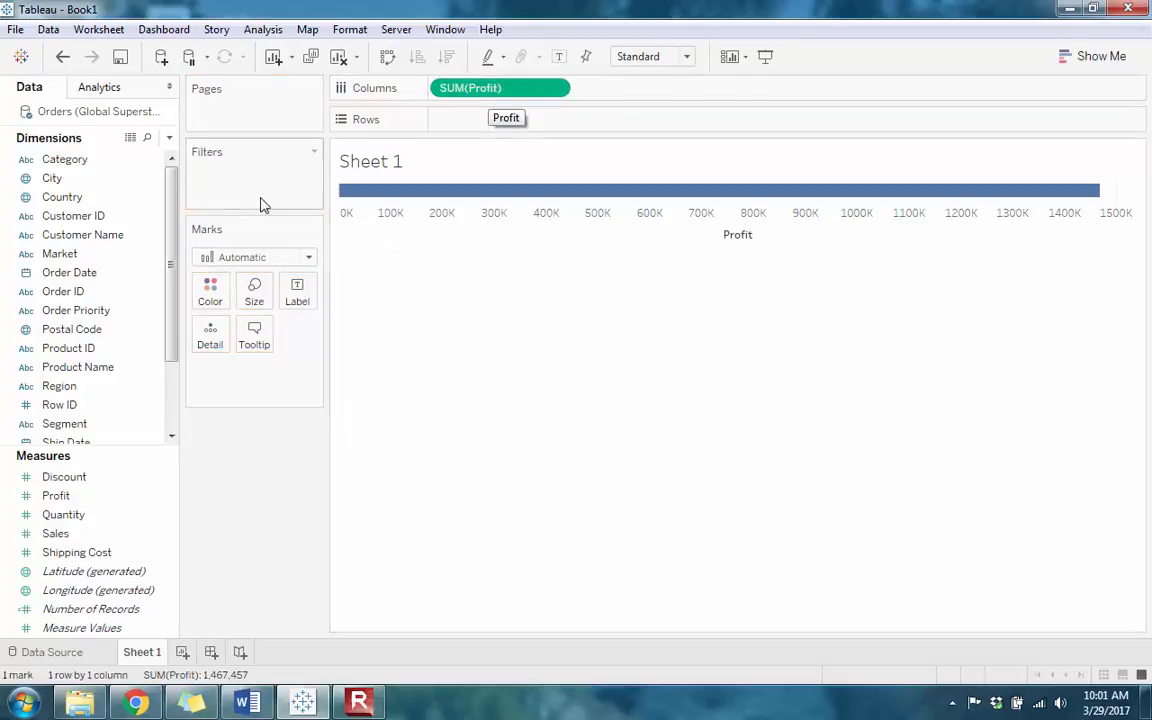
{"action": "left_click_drag", "start_coordinate": [82, 255], "coordinate": [476, 128]}
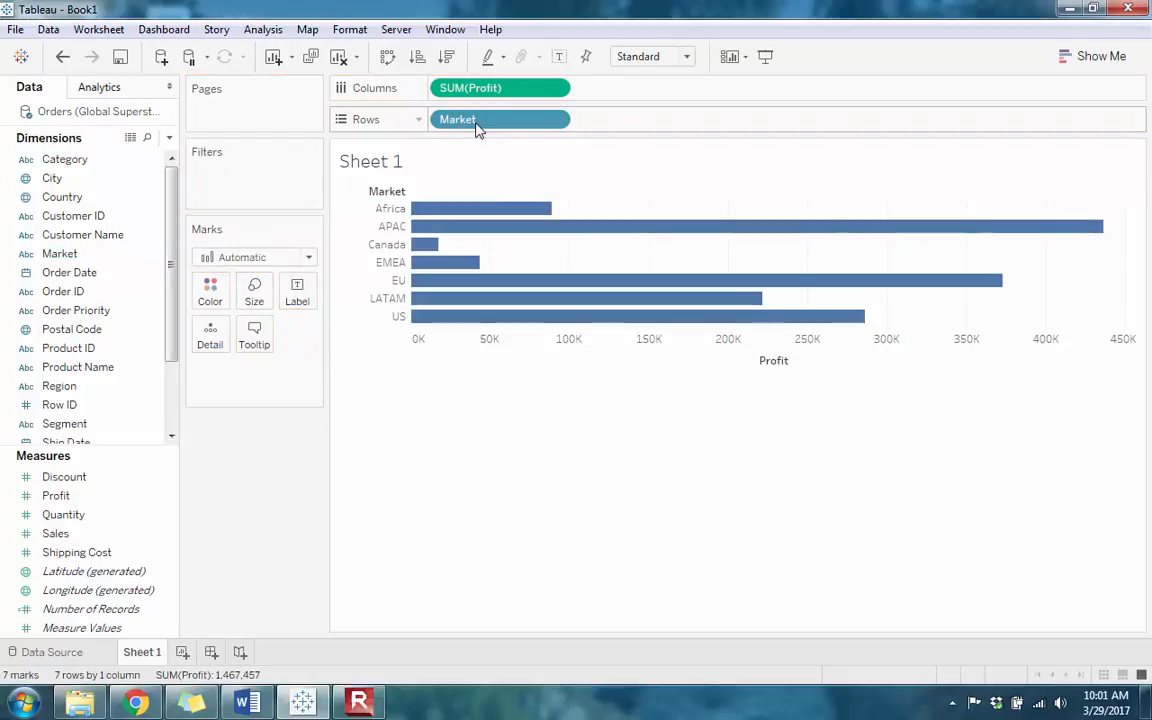
{"action": "left_click_drag", "start_coordinate": [172, 265], "coordinate": [170, 357]}
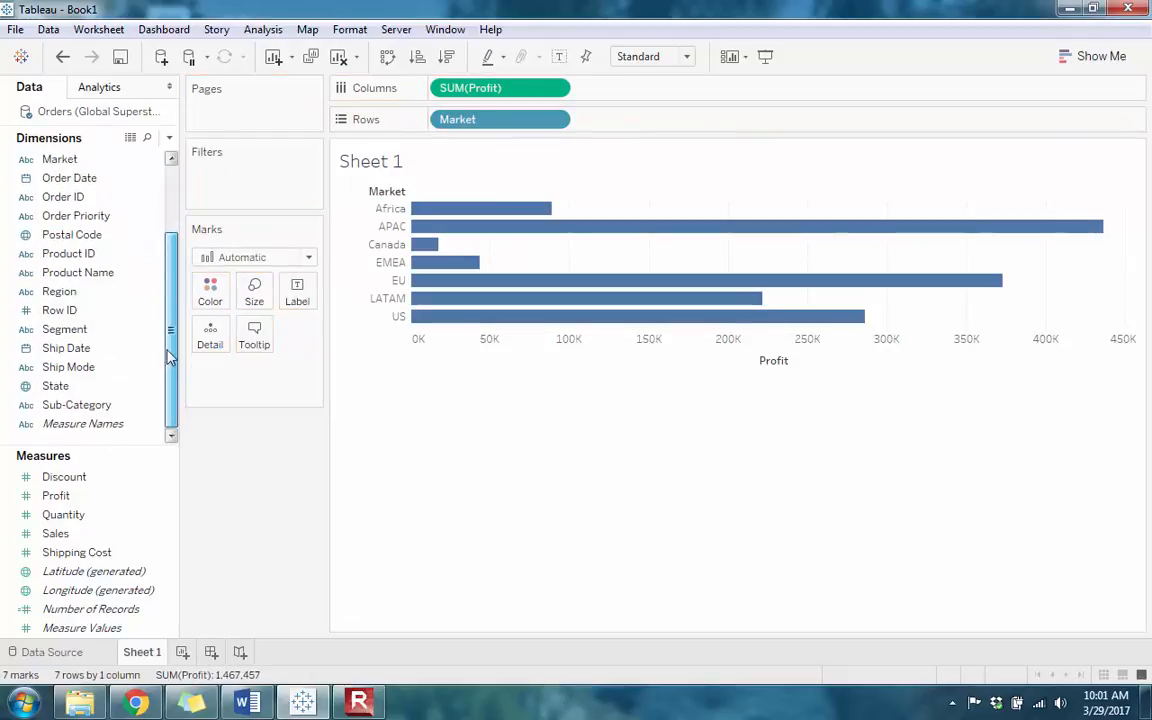
{"action": "left_click_drag", "start_coordinate": [95, 404], "coordinate": [595, 127]}
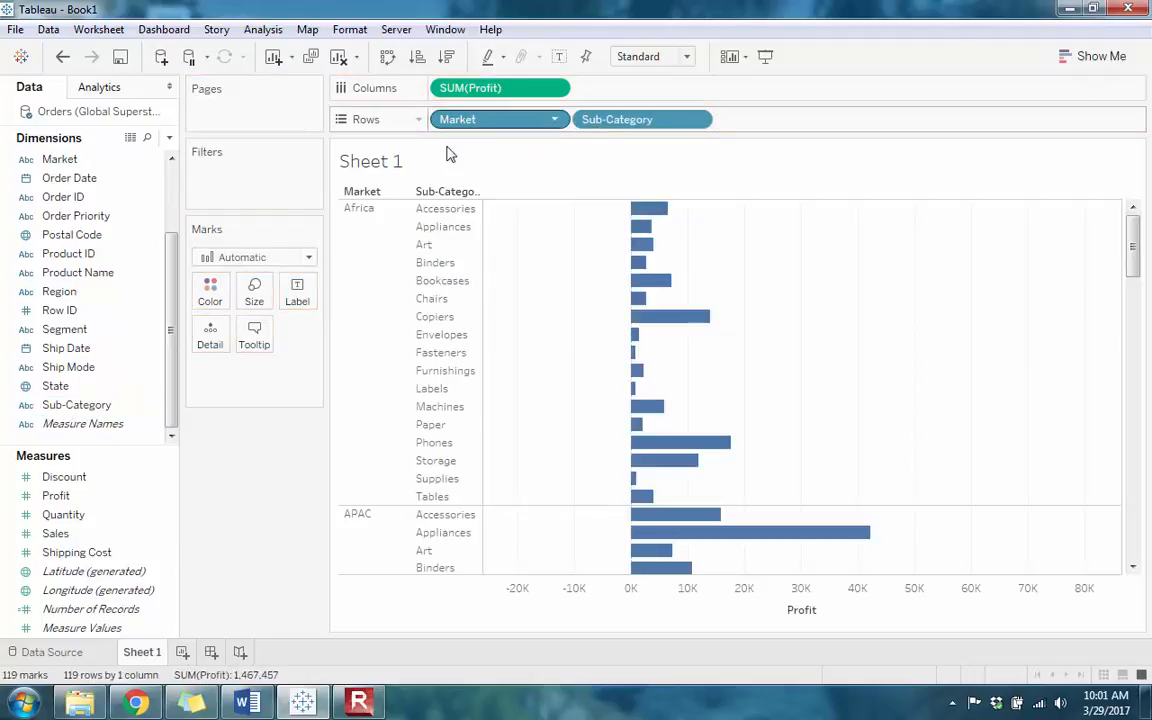
Add Category as a filter with all of its values selected
{"action": "left_click_drag", "start_coordinate": [172, 330], "coordinate": [173, 226]}
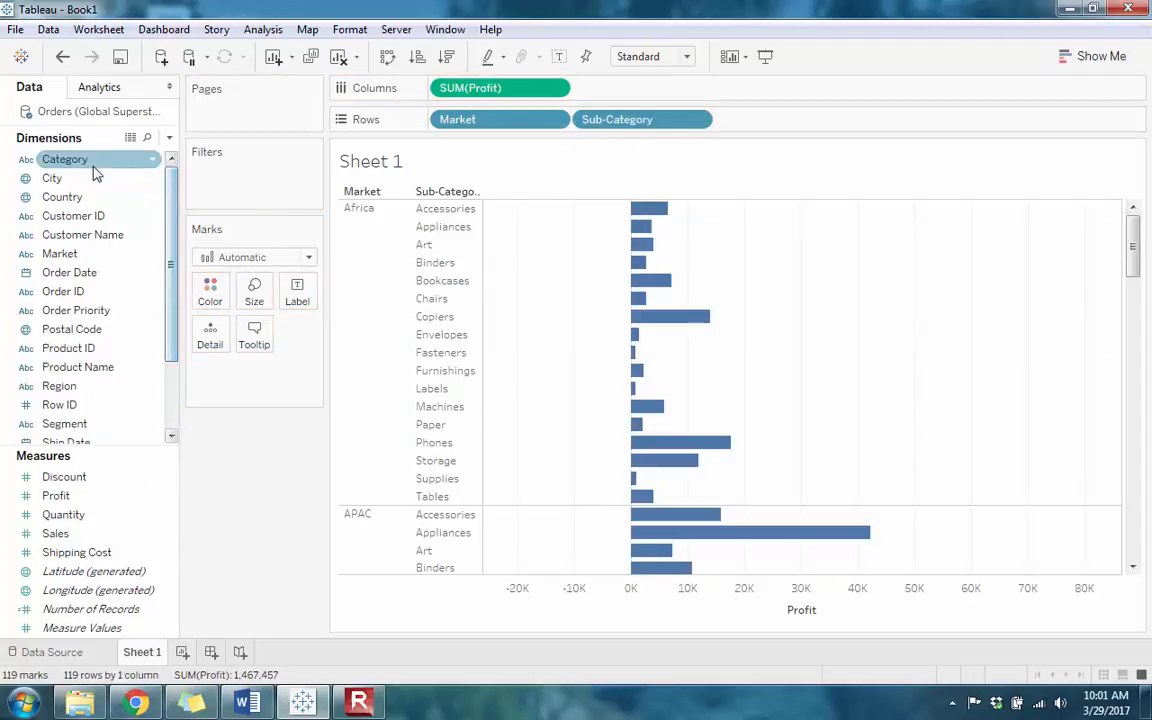
{"action": "left_click_drag", "start_coordinate": [70, 160], "coordinate": [213, 173]}
{"action": "left_click", "coordinate": [424, 402]}
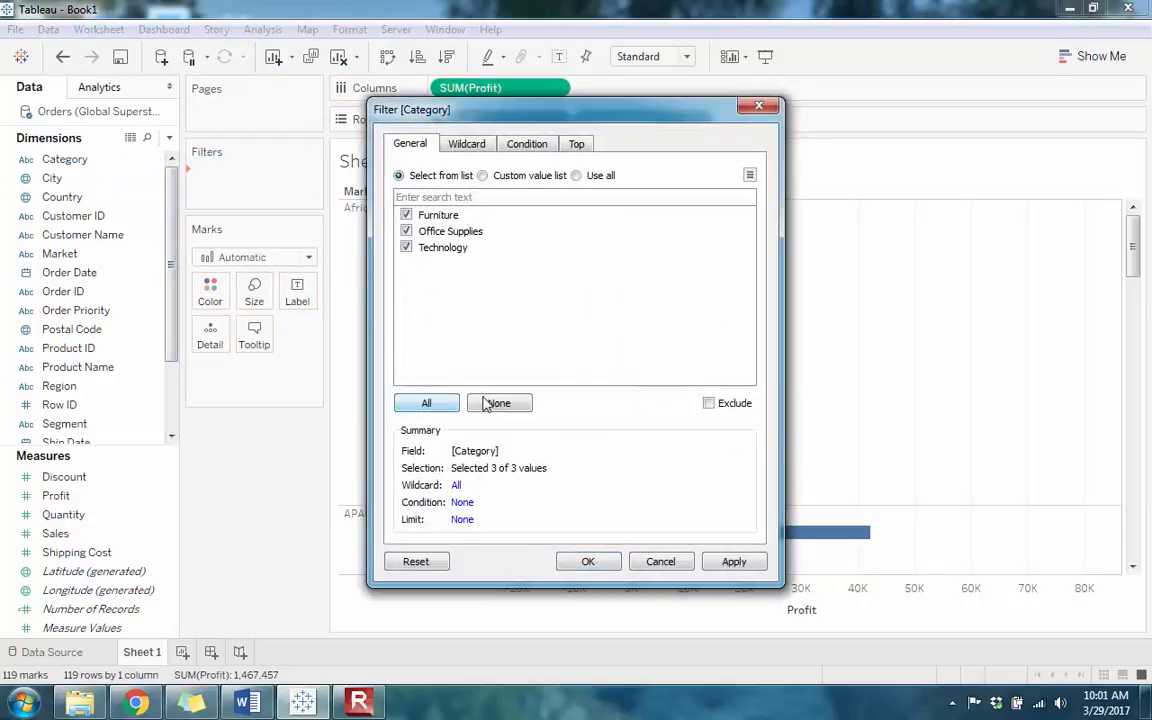
{"action": "left_click", "coordinate": [595, 564]}
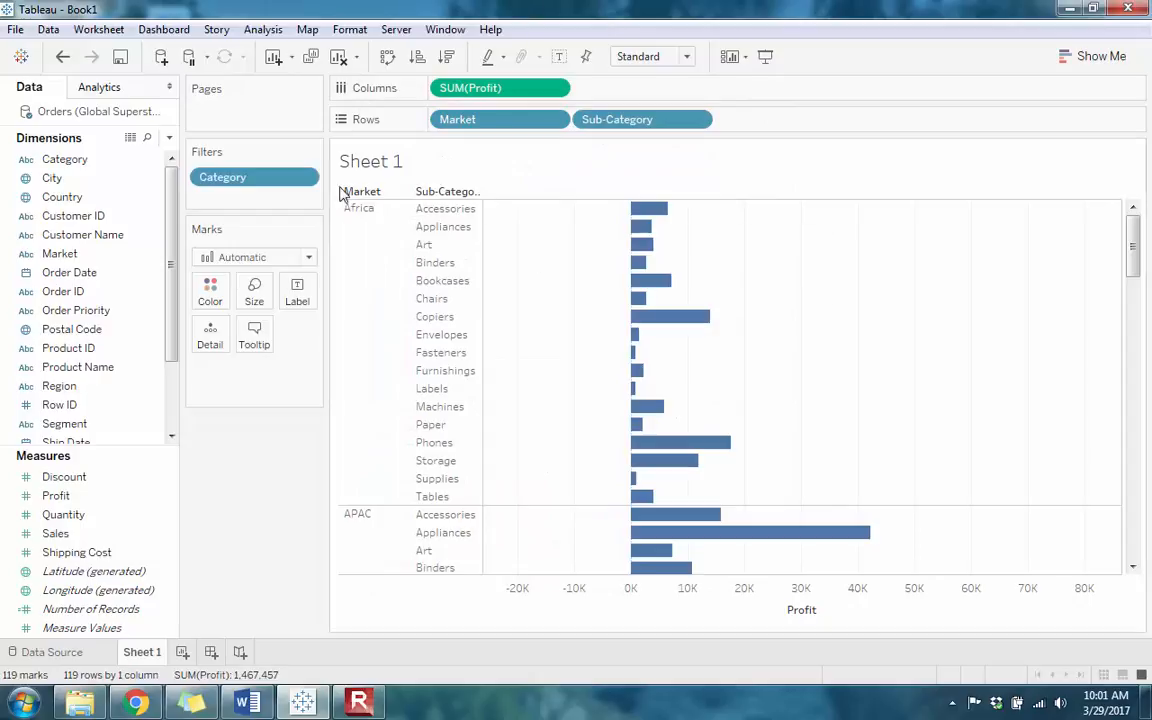
Show the Category filter beside the chart and restrict it to Furniture only
{"action": "left_click", "coordinate": [304, 177]}
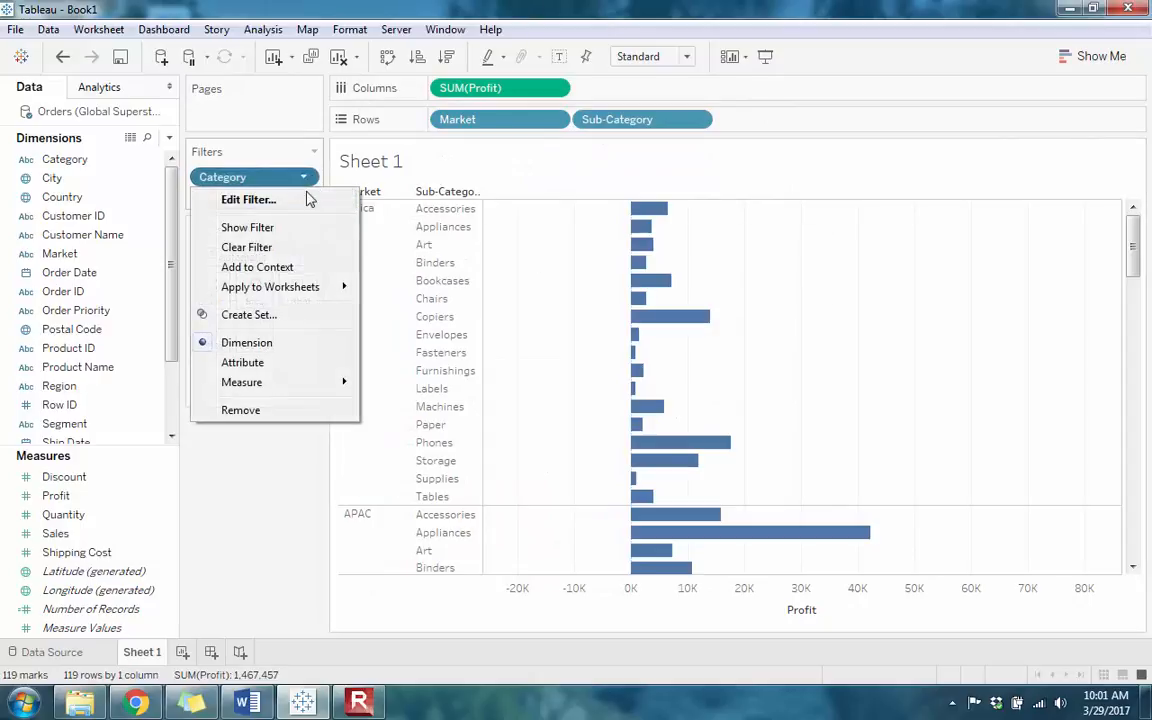
{"action": "left_click", "coordinate": [262, 228]}
{"action": "left_click", "coordinate": [1021, 176]}
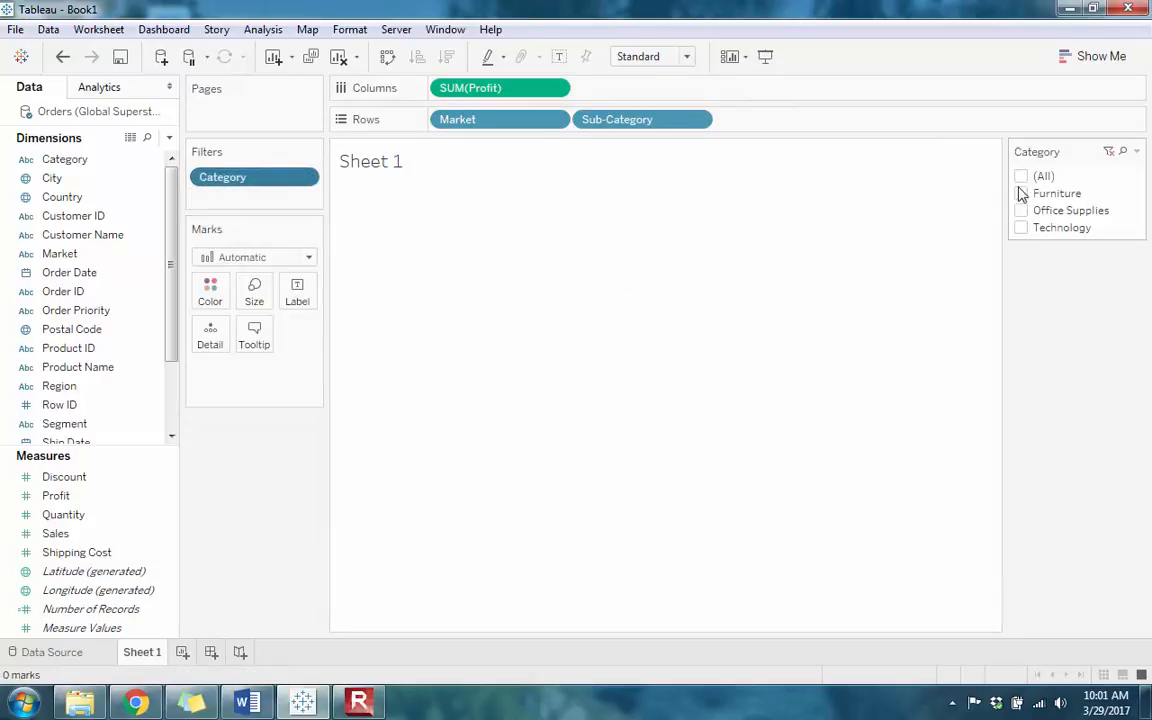
{"action": "left_click", "coordinate": [1021, 193]}
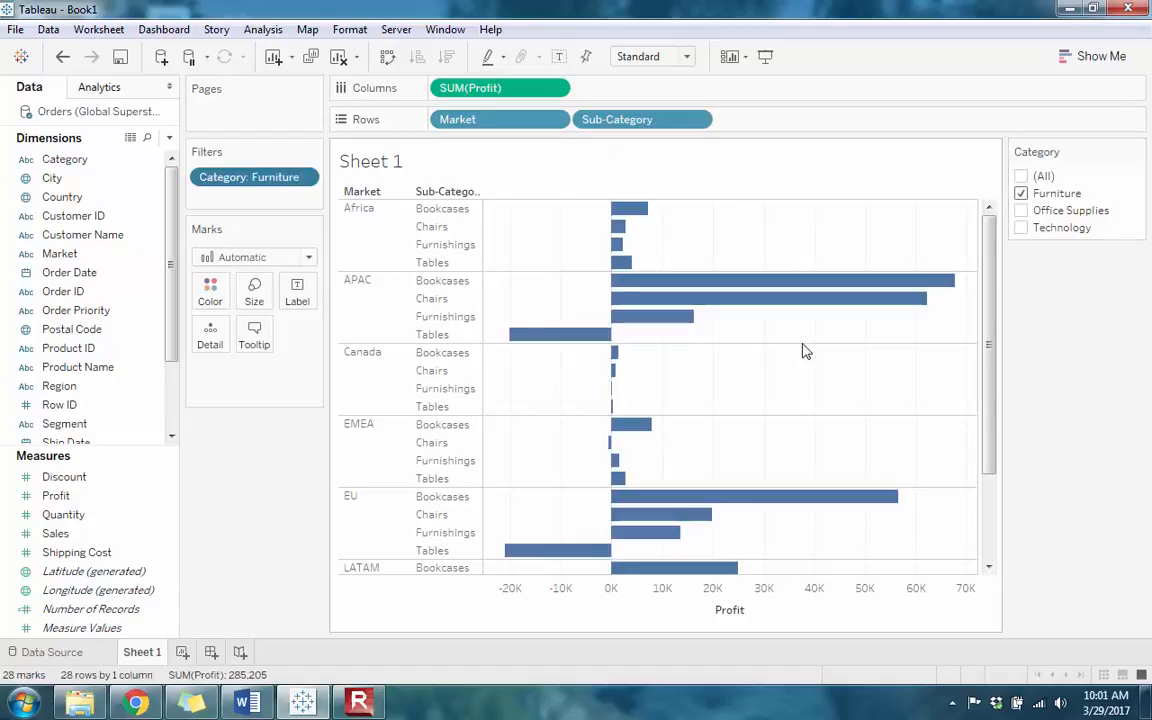
Create a new calculated field named "sign of profit"
{"action": "mouse_move", "coordinate": [648, 215]}
{"action": "mouse_move", "coordinate": [540, 557]}
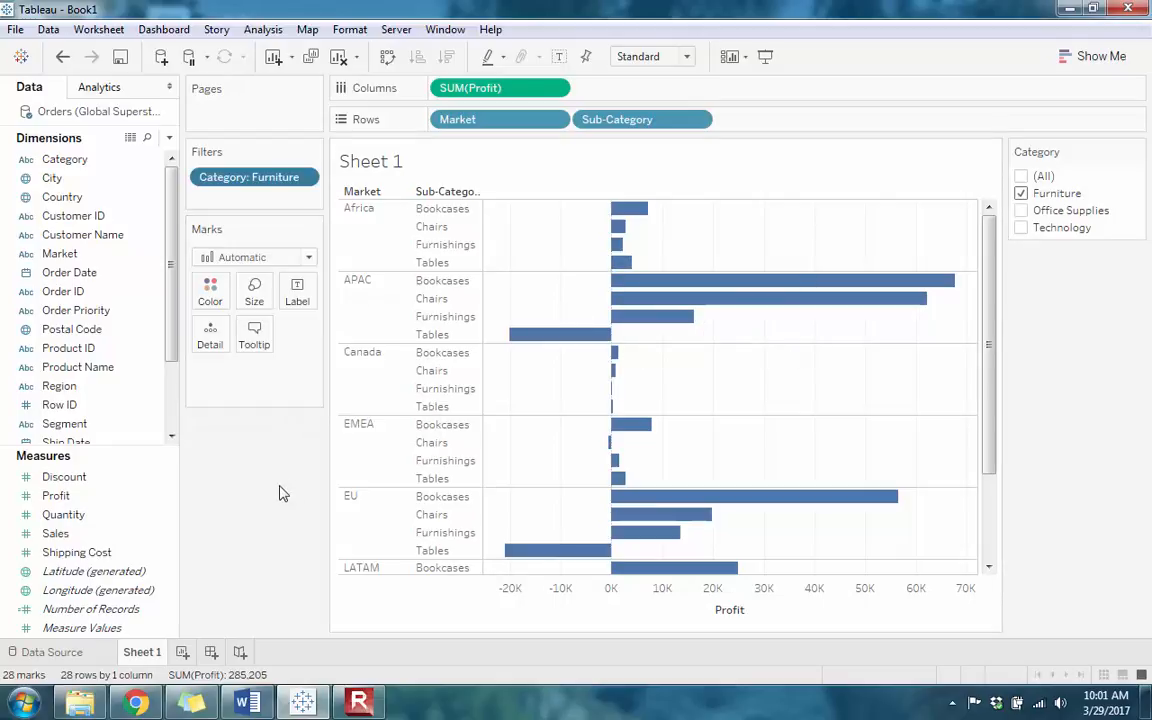
{"action": "mouse_move", "coordinate": [606, 338]}
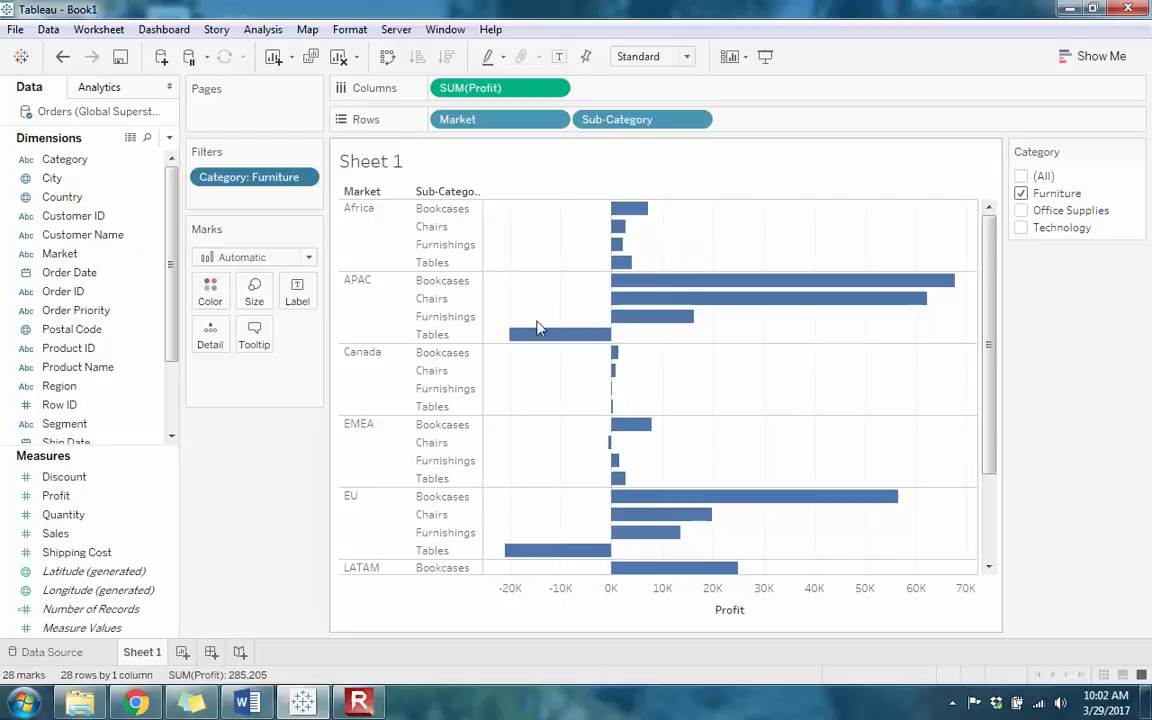
{"action": "mouse_move", "coordinate": [754, 306]}
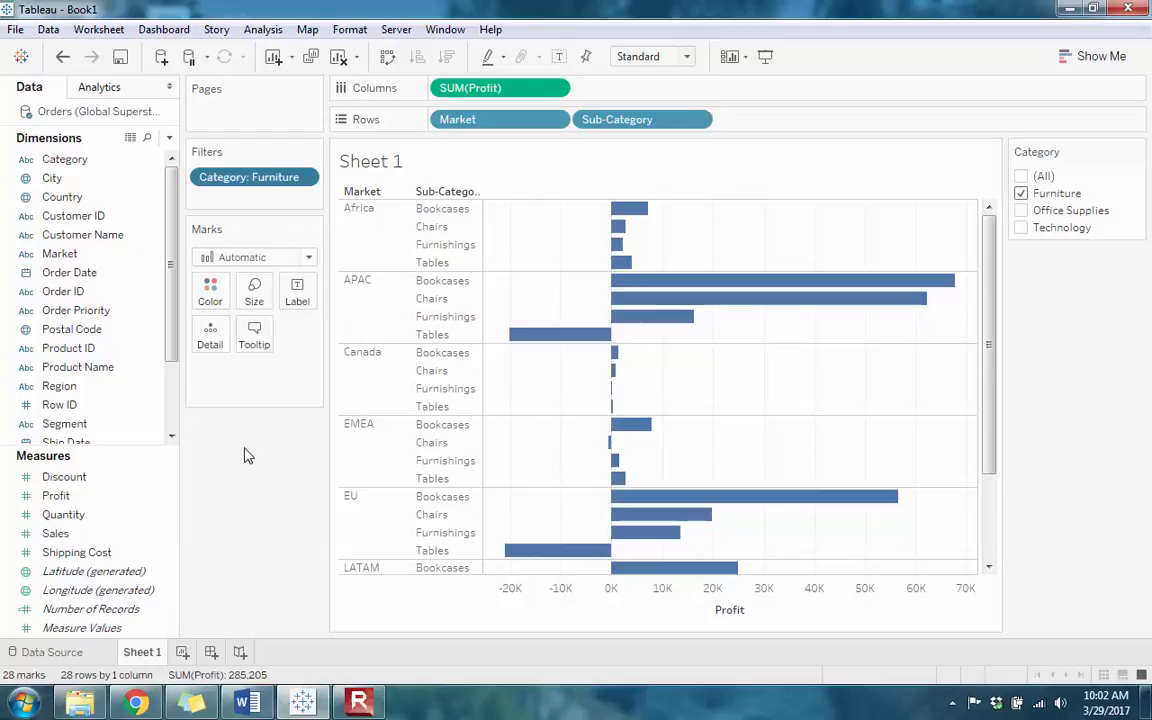
{"action": "left_click", "coordinate": [263, 30]}
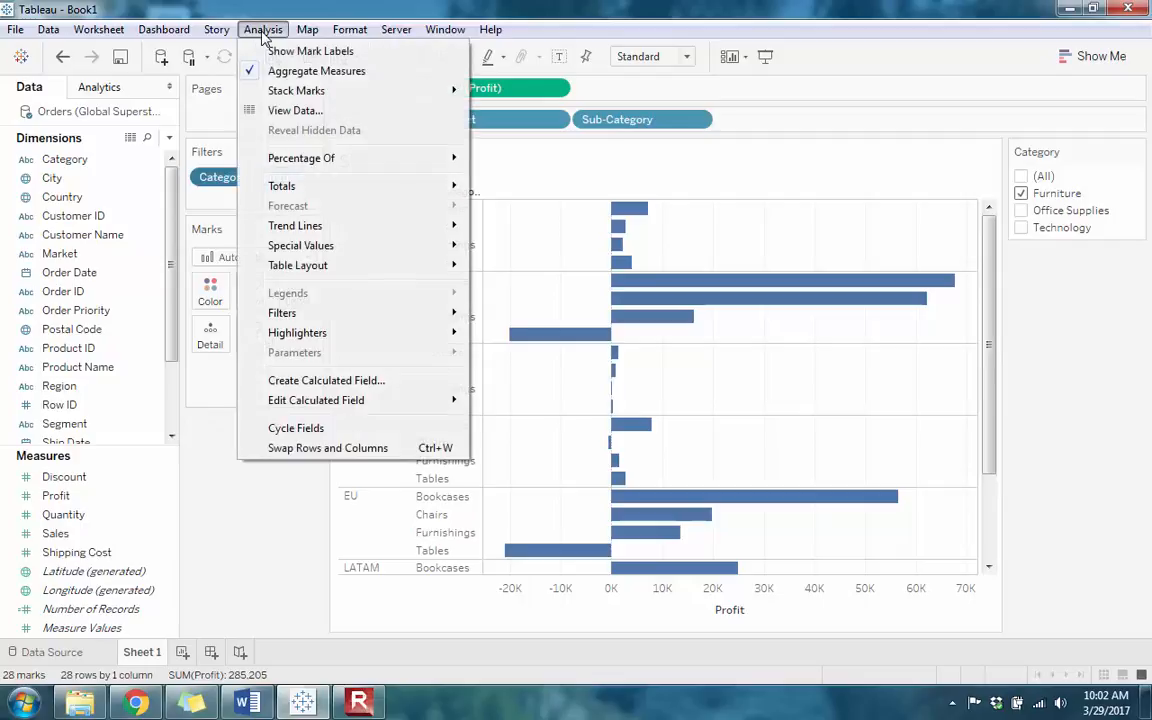
{"action": "left_click", "coordinate": [288, 382]}
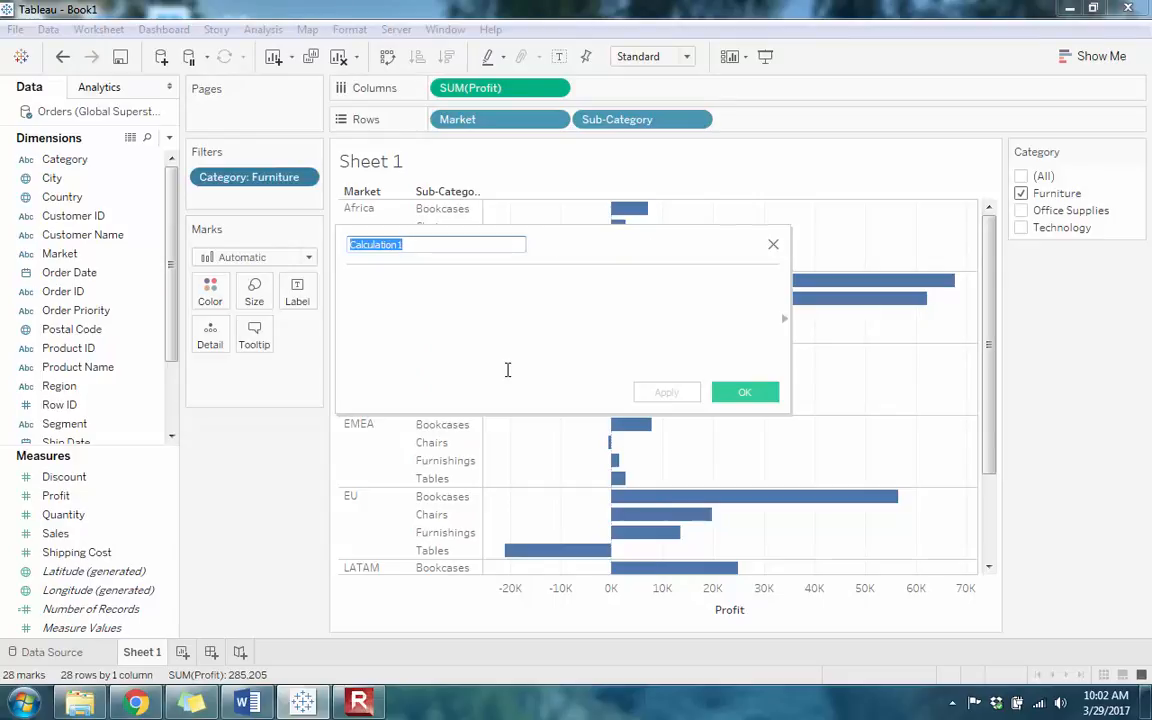
{"action": "type", "text": "sign of profit"}
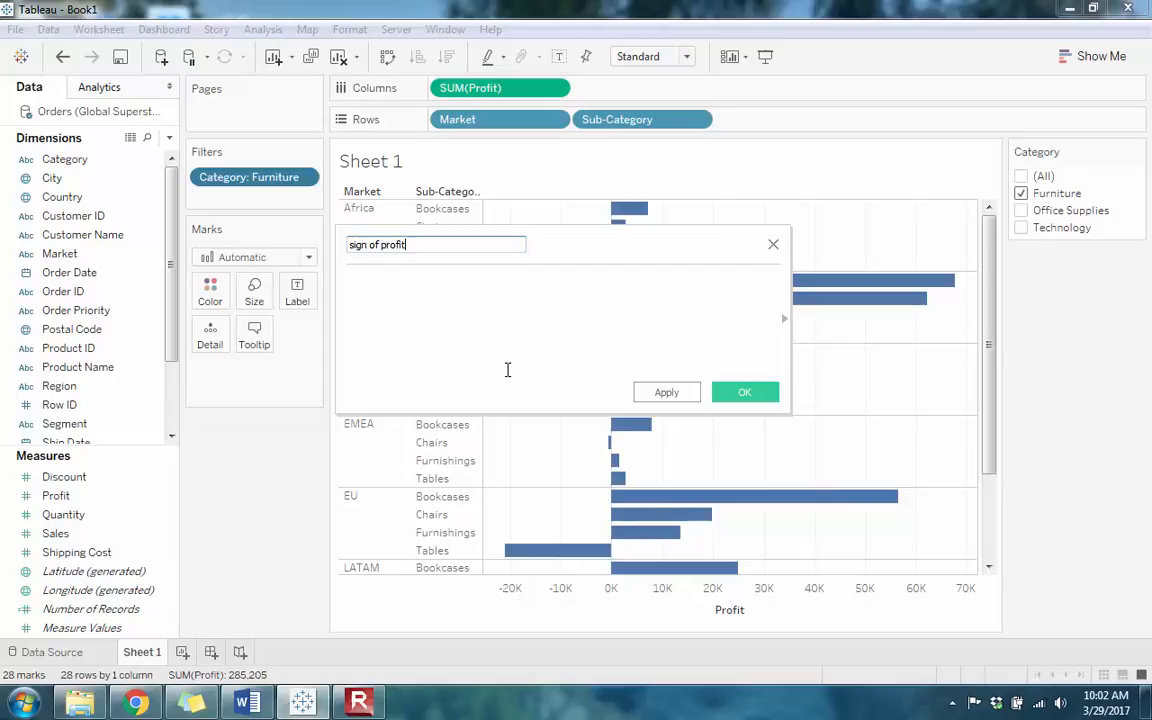
Begin the calculation formula with: if SUM([Profit])> 0 then "positive"
{"action": "left_click", "coordinate": [475, 308]}
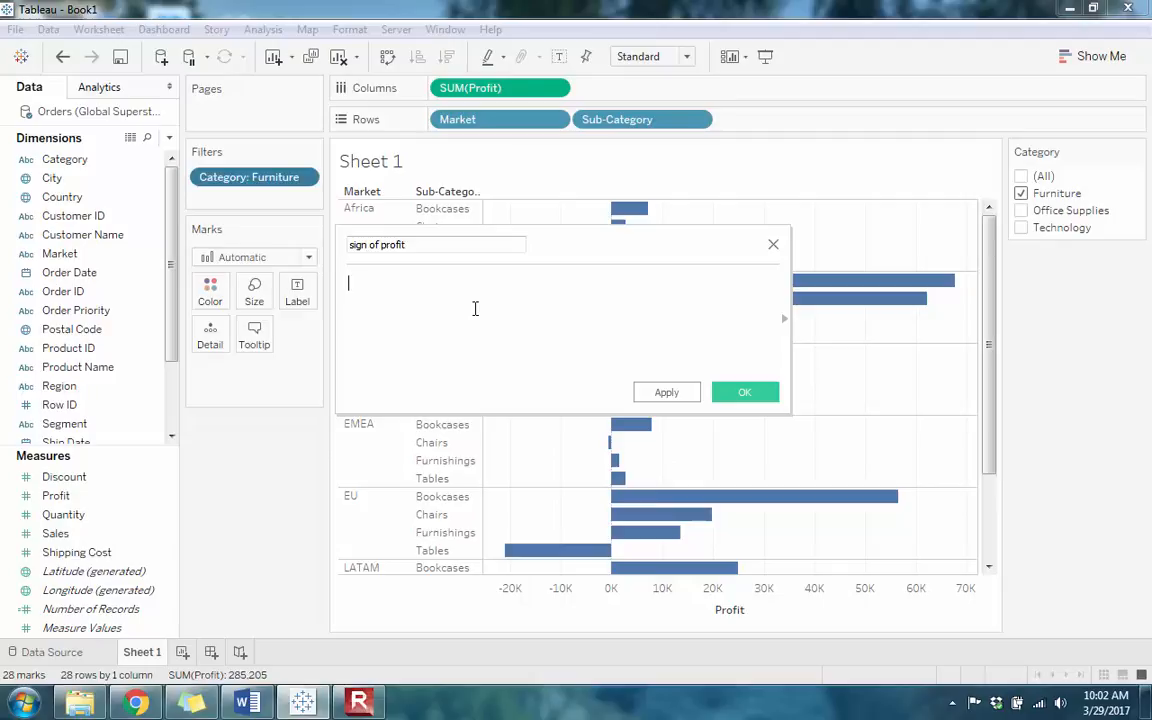
{"action": "type", "text": "i"}
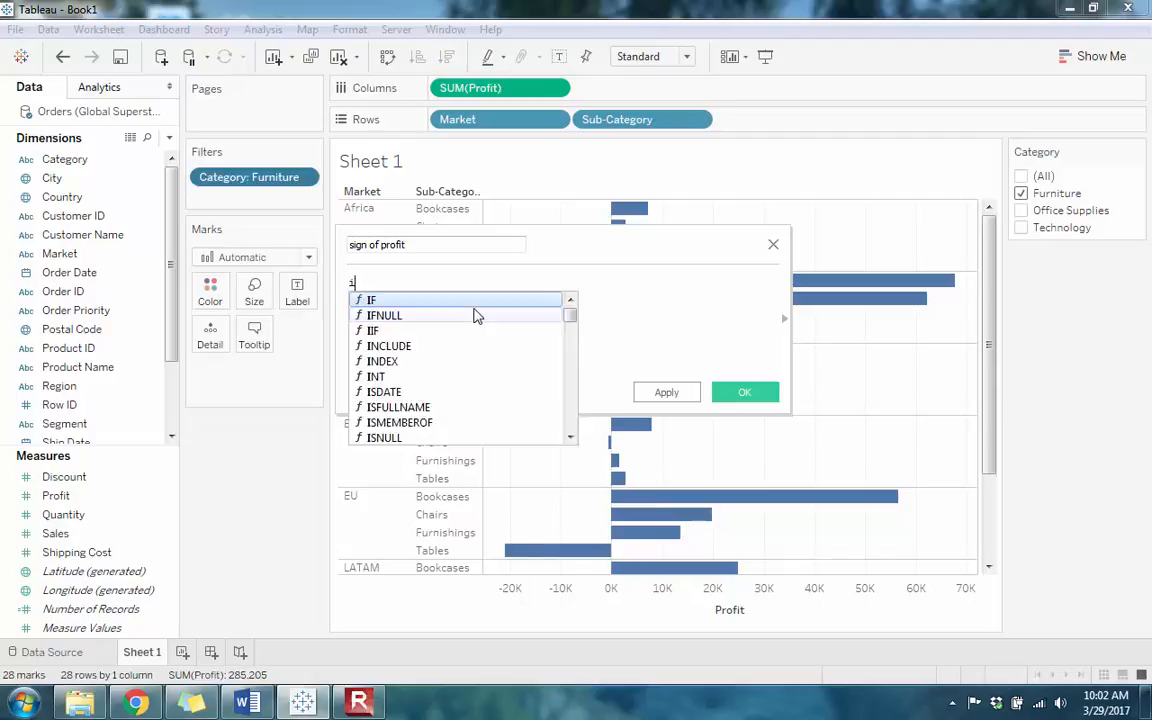
{"action": "type", "text": "f sum"}
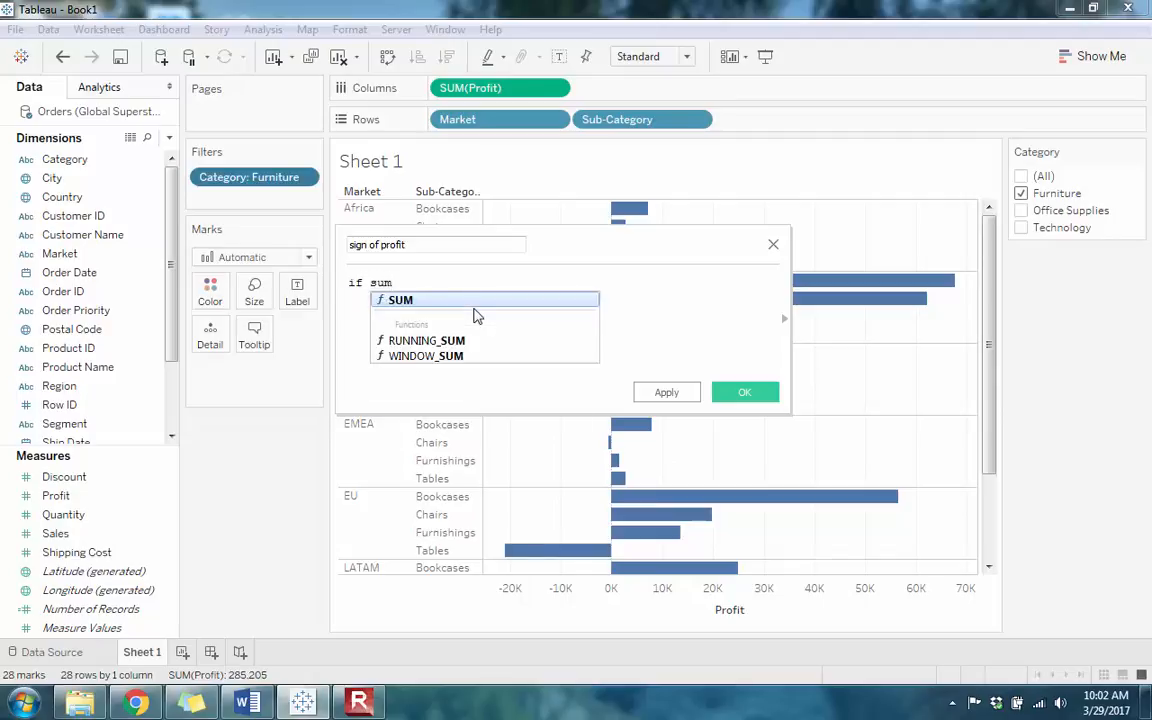
{"action": "left_click", "coordinate": [475, 304]}
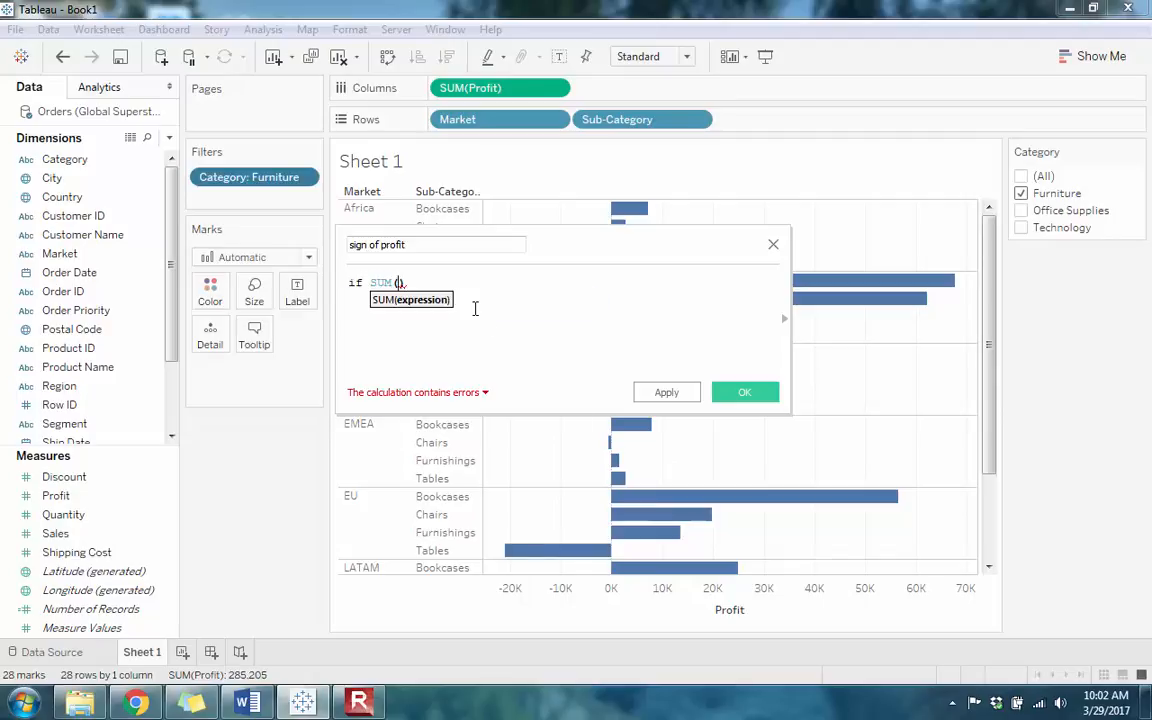
{"action": "type", "text": "profi"}
{"action": "left_click", "coordinate": [475, 304]}
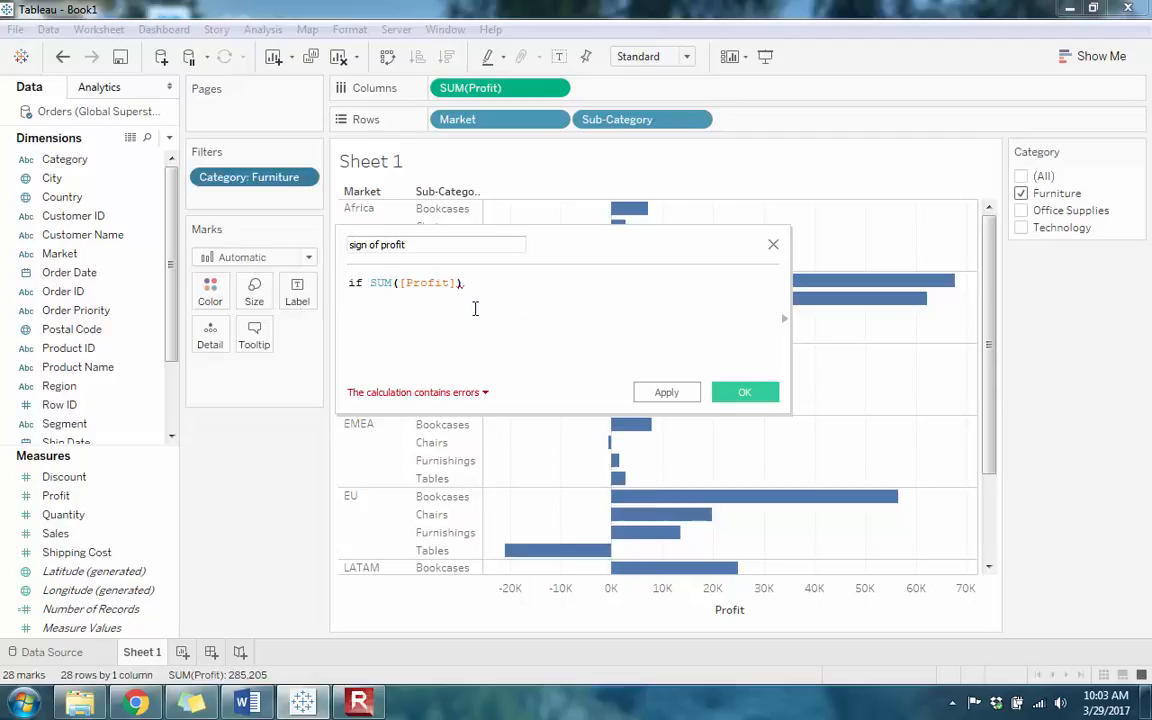
{"action": "type", "text": "SUM([Profit])> 0 then \"positive\""}
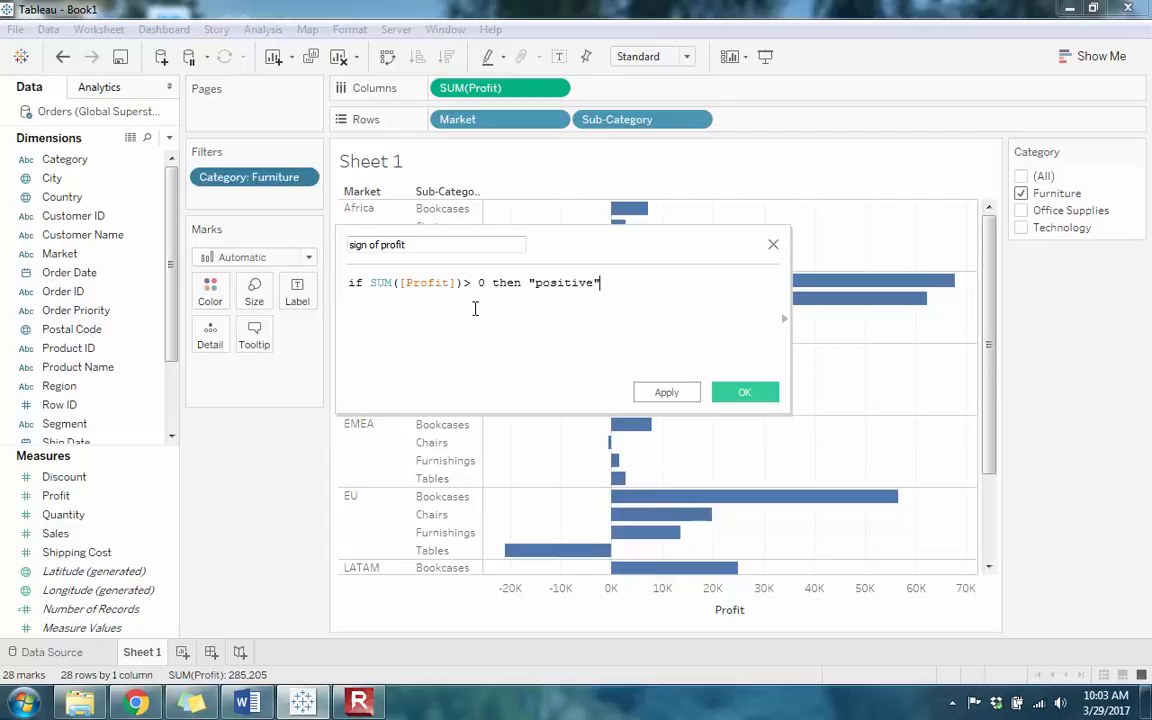
Complete the formula with ELSE "negative" END and save the calculated field
{"action": "type", "text": " else"}
{"action": "key", "text": "BackSpace"}
{"action": "key", "text": "BackSpace"}
{"action": "key", "text": "BackSpace"}
{"action": "key", "text": "BackSpace"}
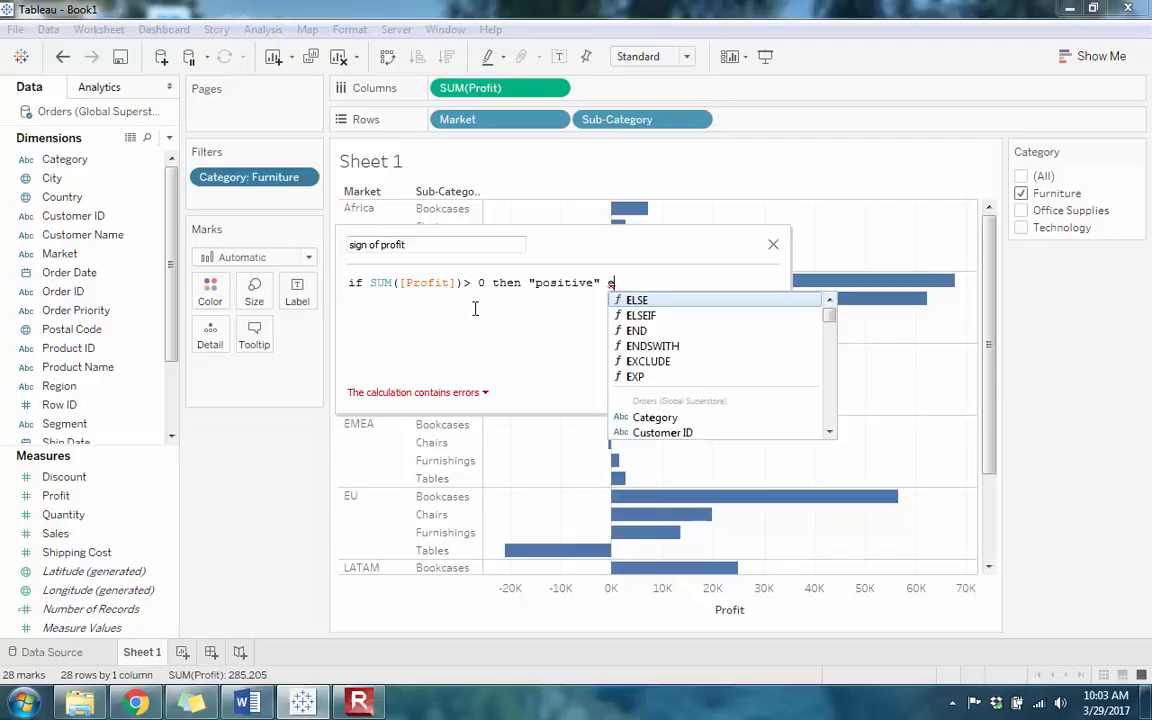
{"action": "key", "text": "Return"}
{"action": "type", "text": "\"negative\""}
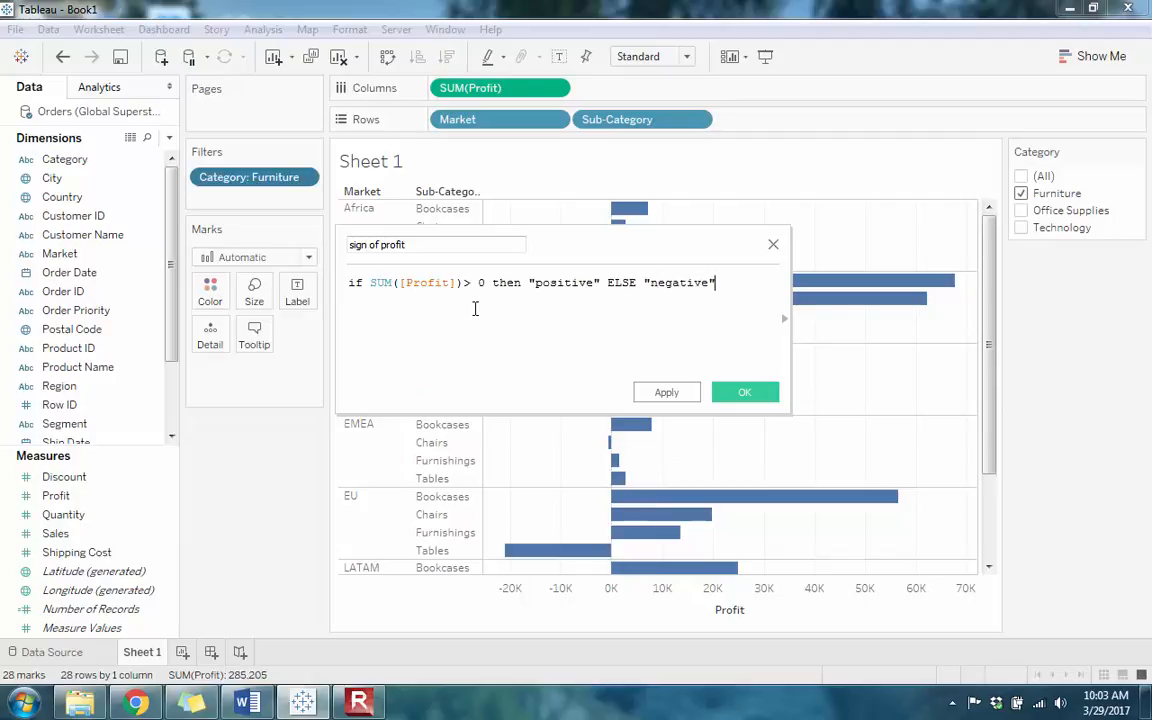
{"action": "type", "text": " end"}
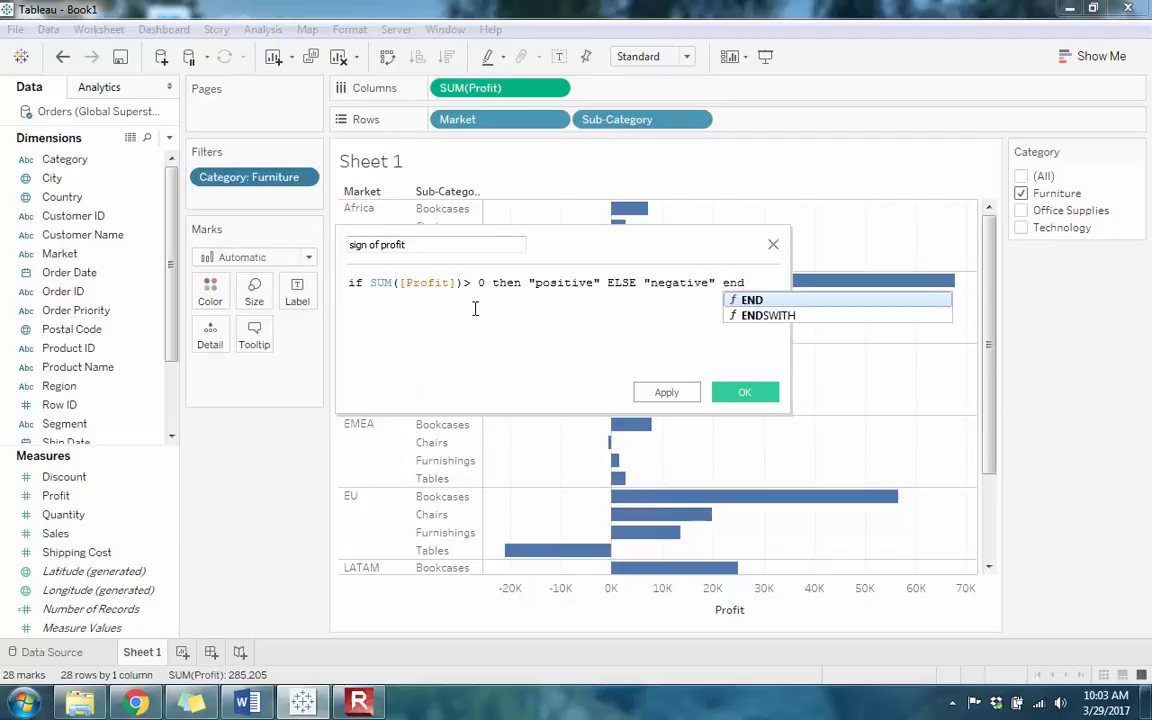
{"action": "key", "text": "Return"}
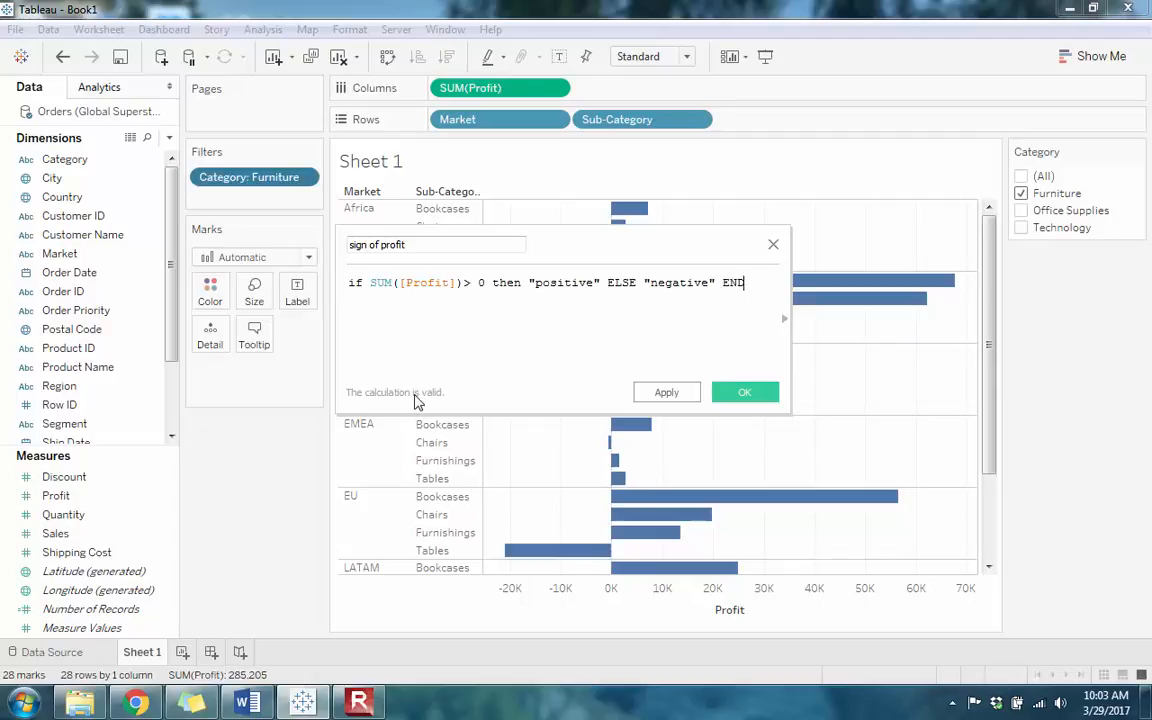
{"action": "left_click", "coordinate": [745, 393]}
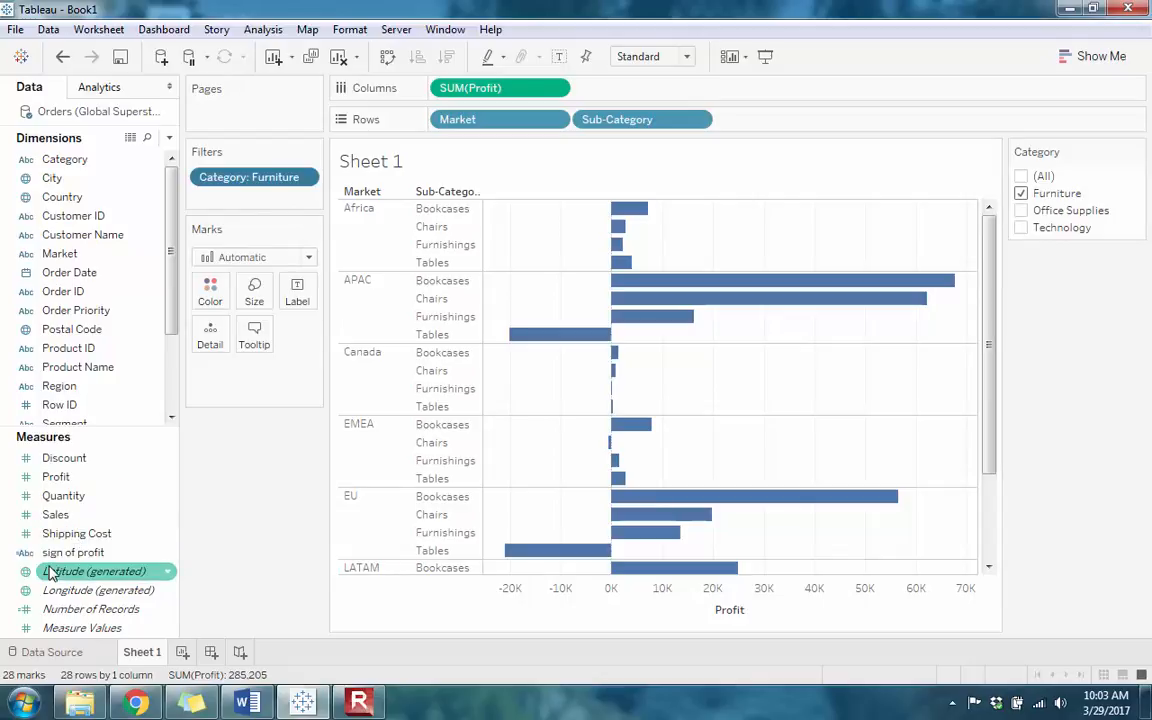
Colour the bars by the sign of profit field and choose the Traffic Light palette for its colours
{"action": "left_click_drag", "start_coordinate": [52, 552], "coordinate": [214, 300]}
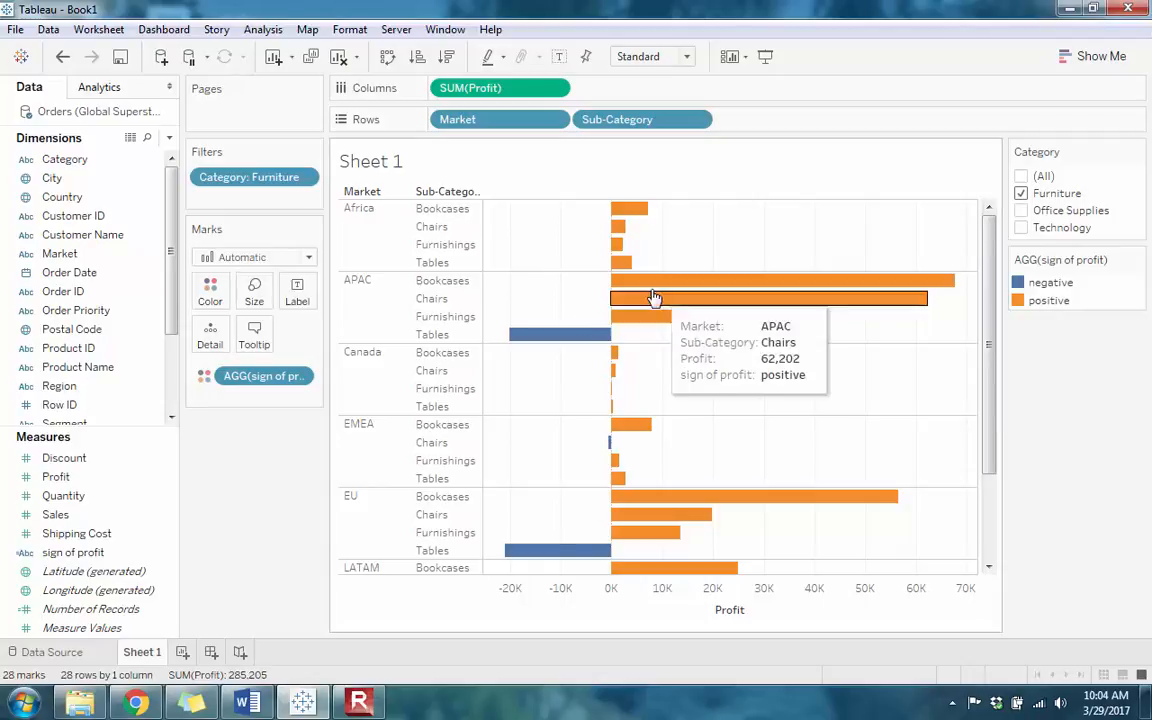
{"action": "left_click", "coordinate": [211, 289]}
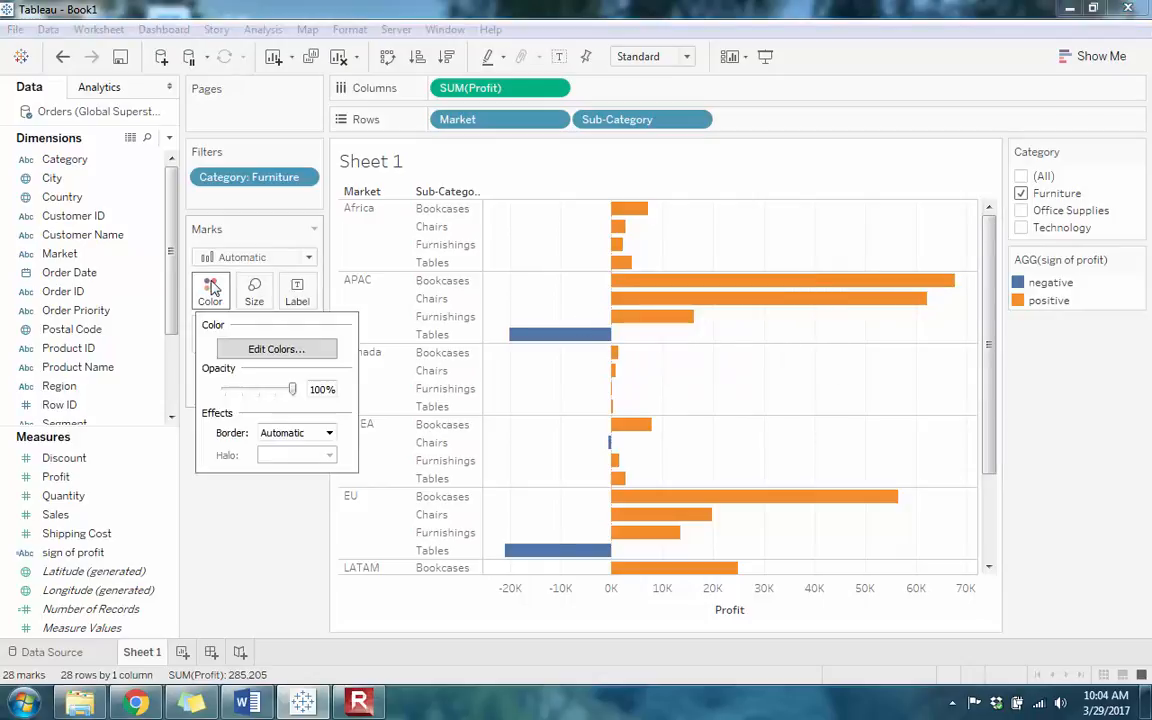
{"action": "left_click", "coordinate": [255, 350]}
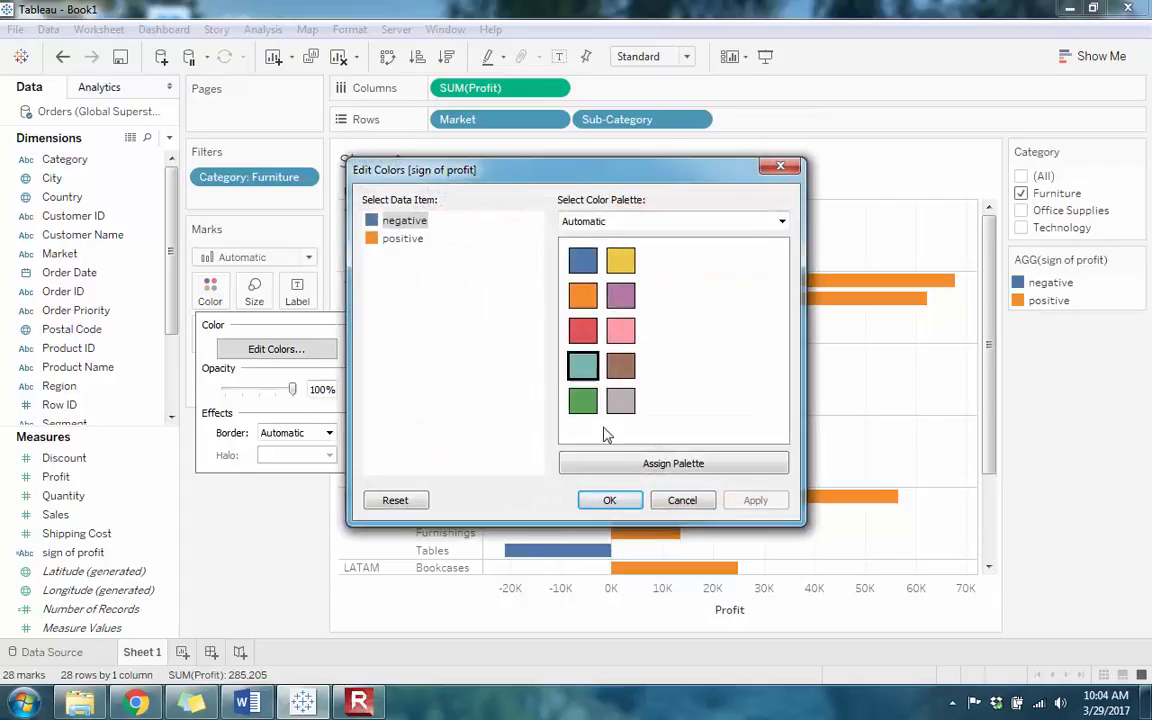
{"action": "left_click", "coordinate": [682, 224]}
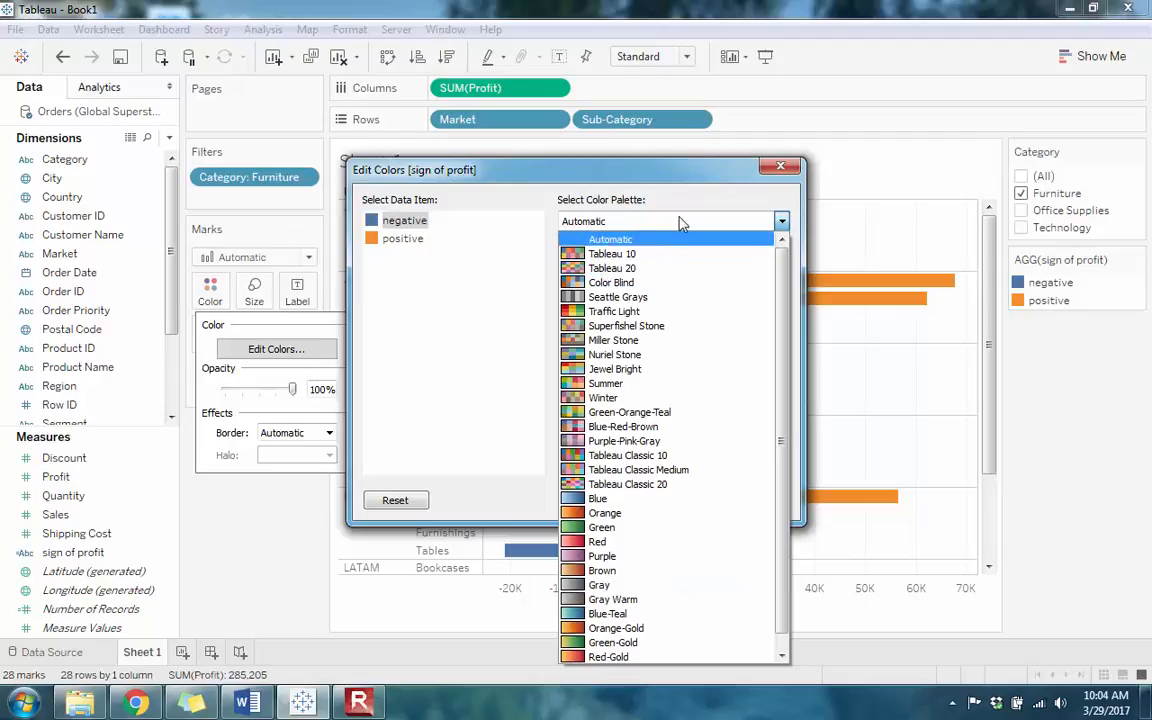
{"action": "left_click", "coordinate": [678, 202]}
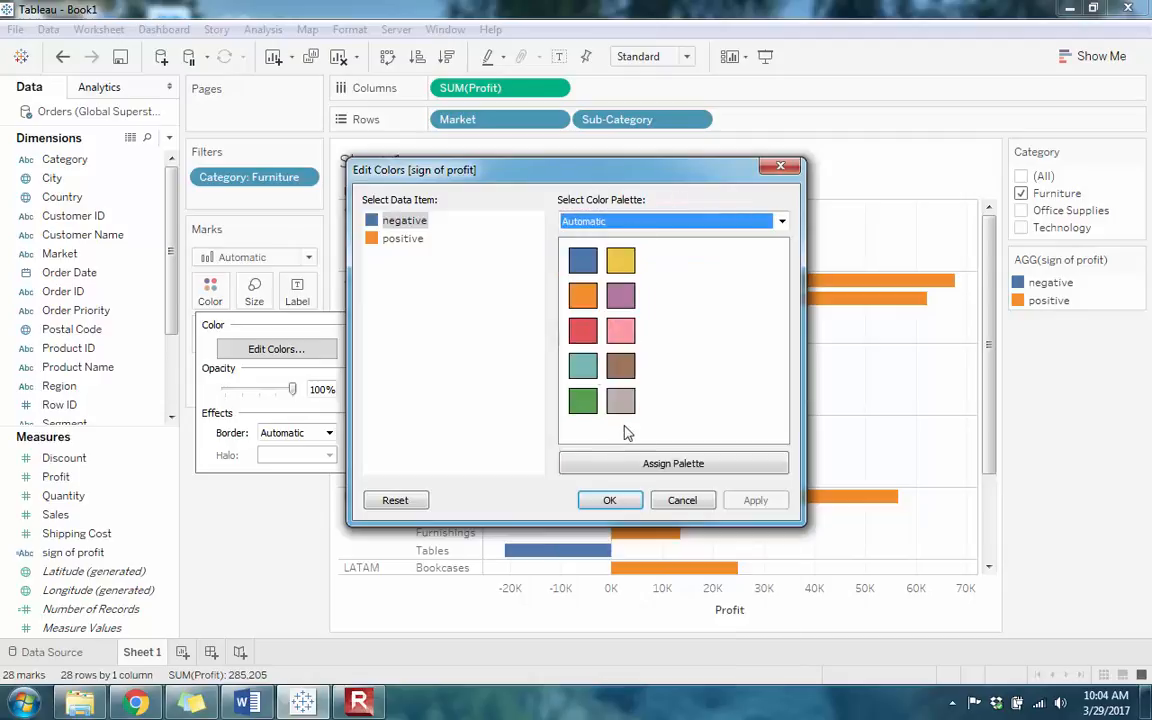
{"action": "left_click", "coordinate": [780, 223]}
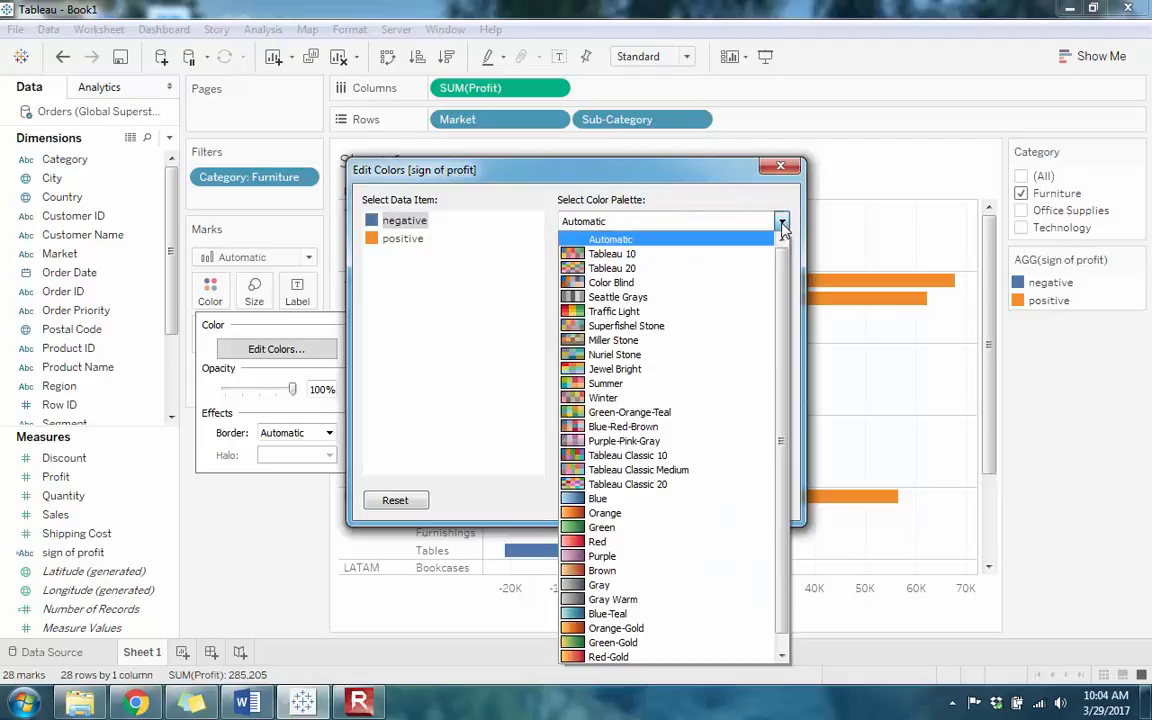
{"action": "left_click", "coordinate": [608, 313]}
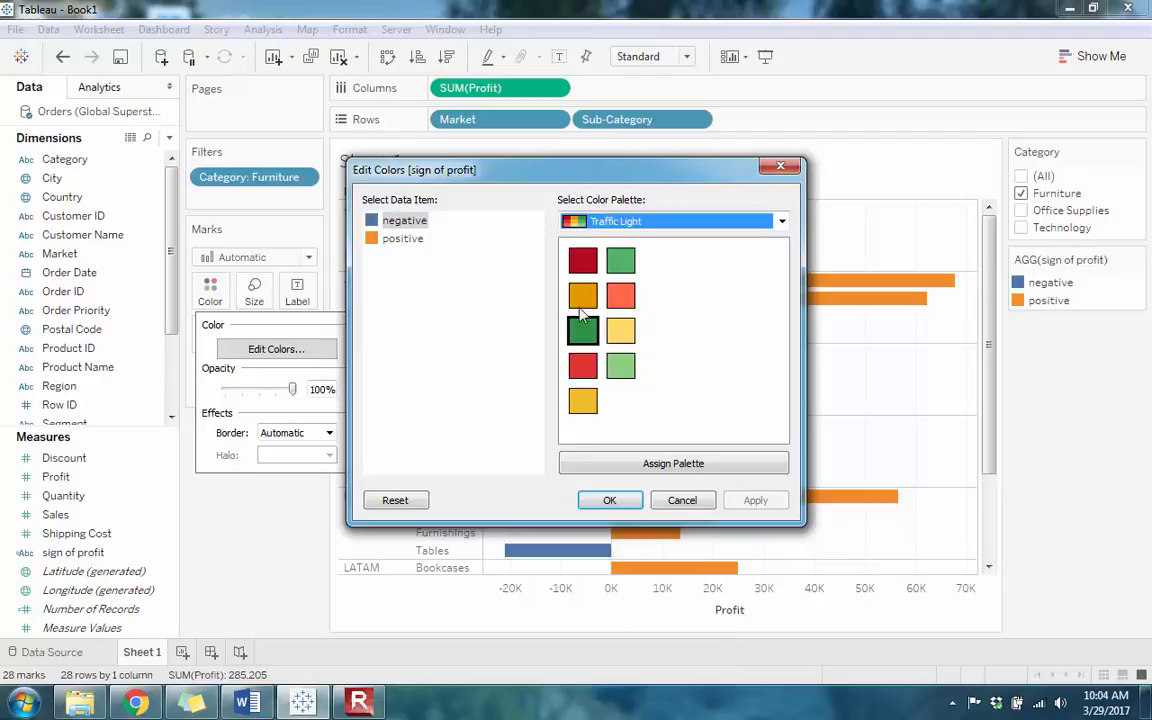
Assign dark red to negative and dark green to positive, and accept the colour changes
{"action": "left_click", "coordinate": [416, 218]}
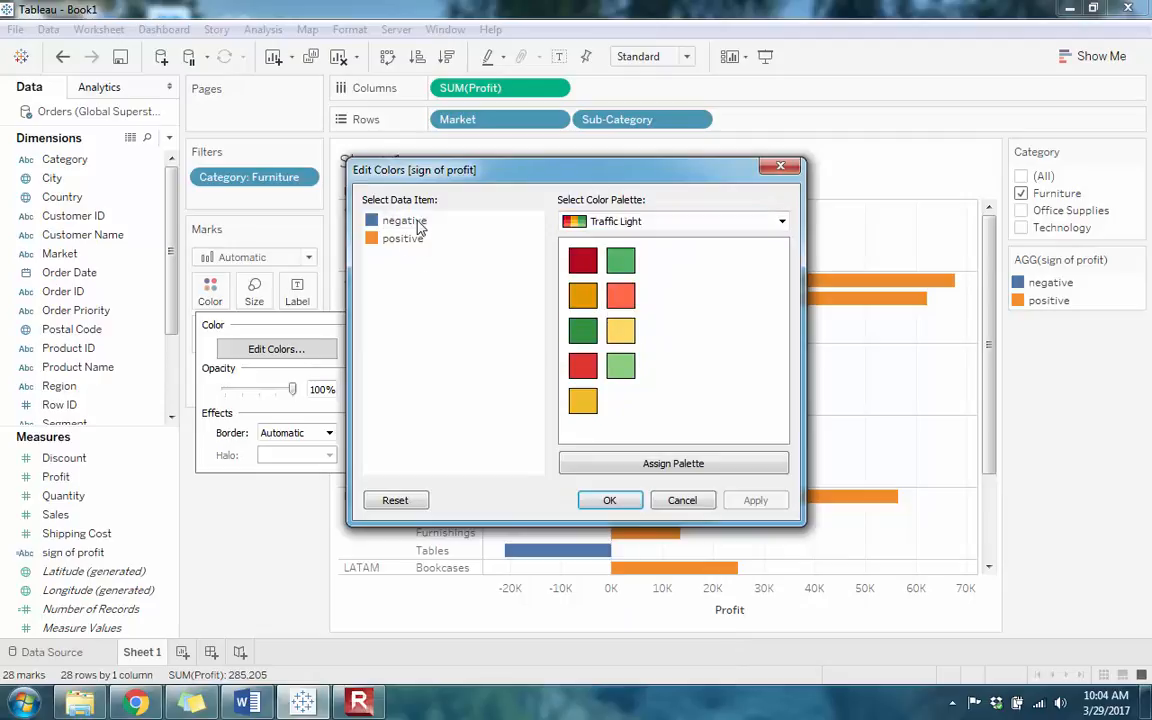
{"action": "left_click", "coordinate": [416, 222]}
{"action": "left_click", "coordinate": [584, 260]}
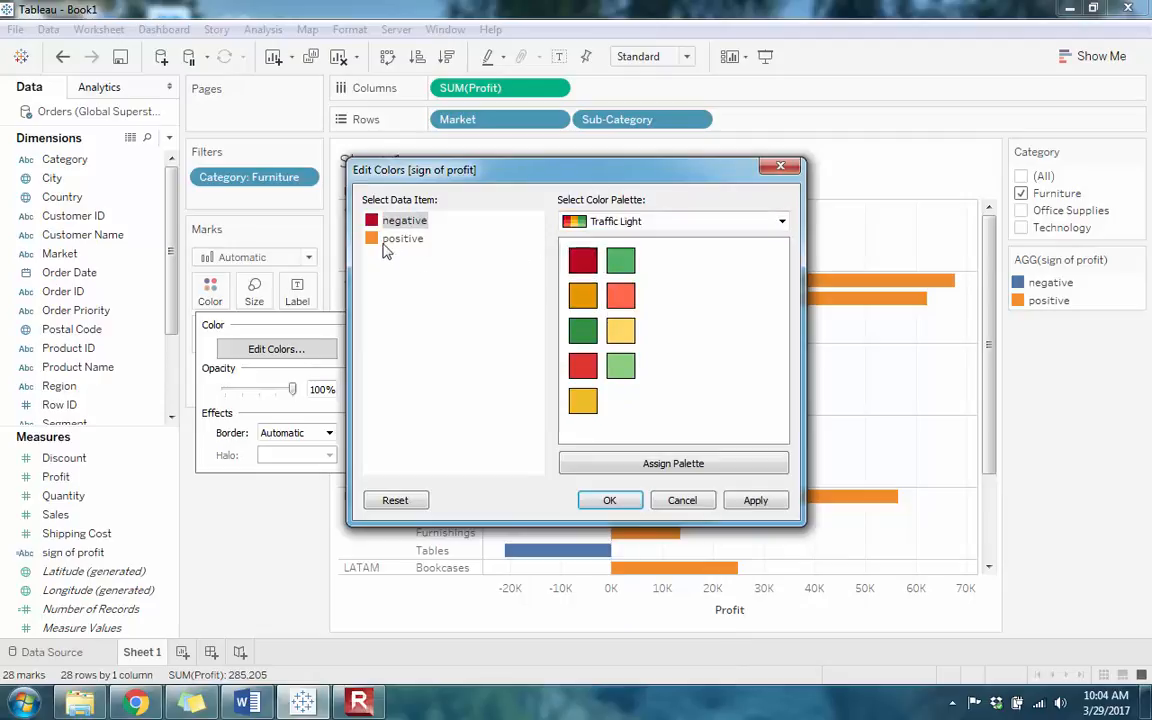
{"action": "left_click", "coordinate": [620, 260]}
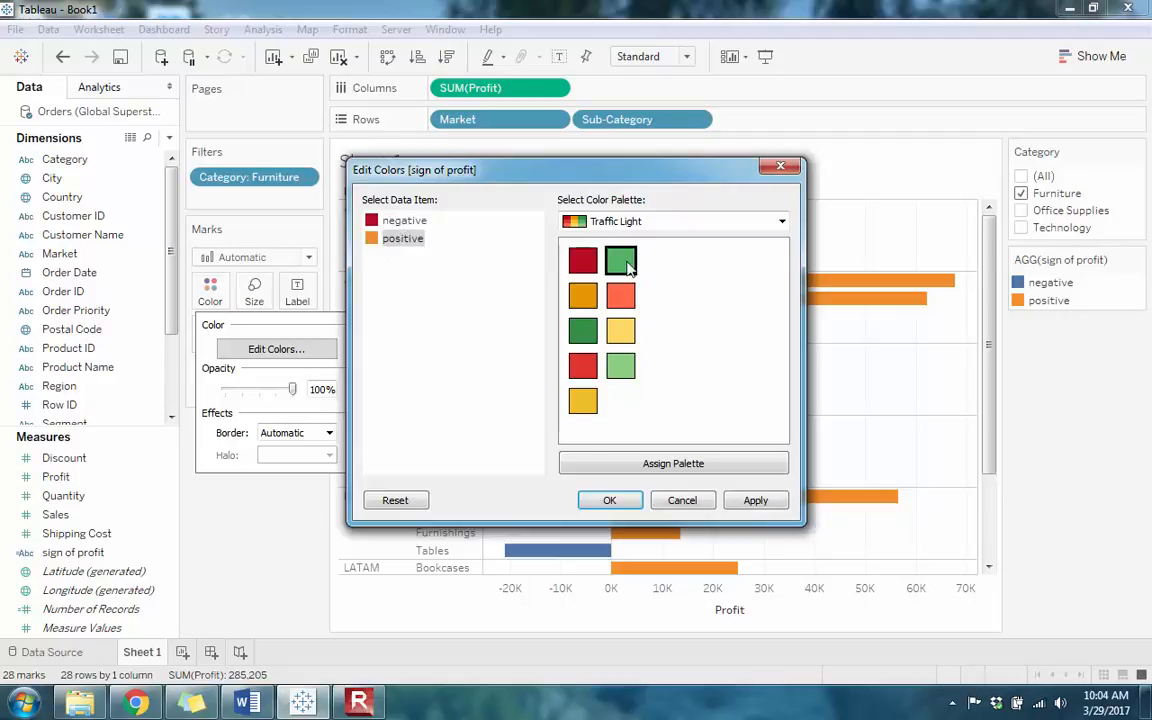
{"action": "left_click", "coordinate": [588, 330]}
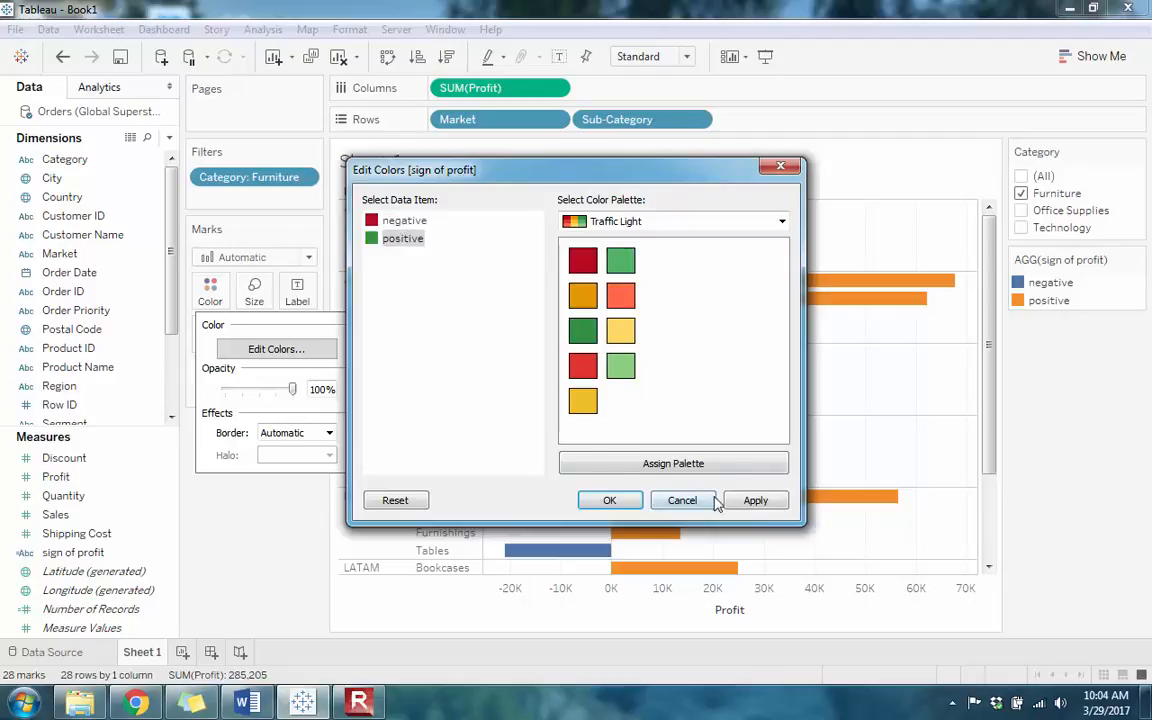
{"action": "left_click", "coordinate": [629, 502]}
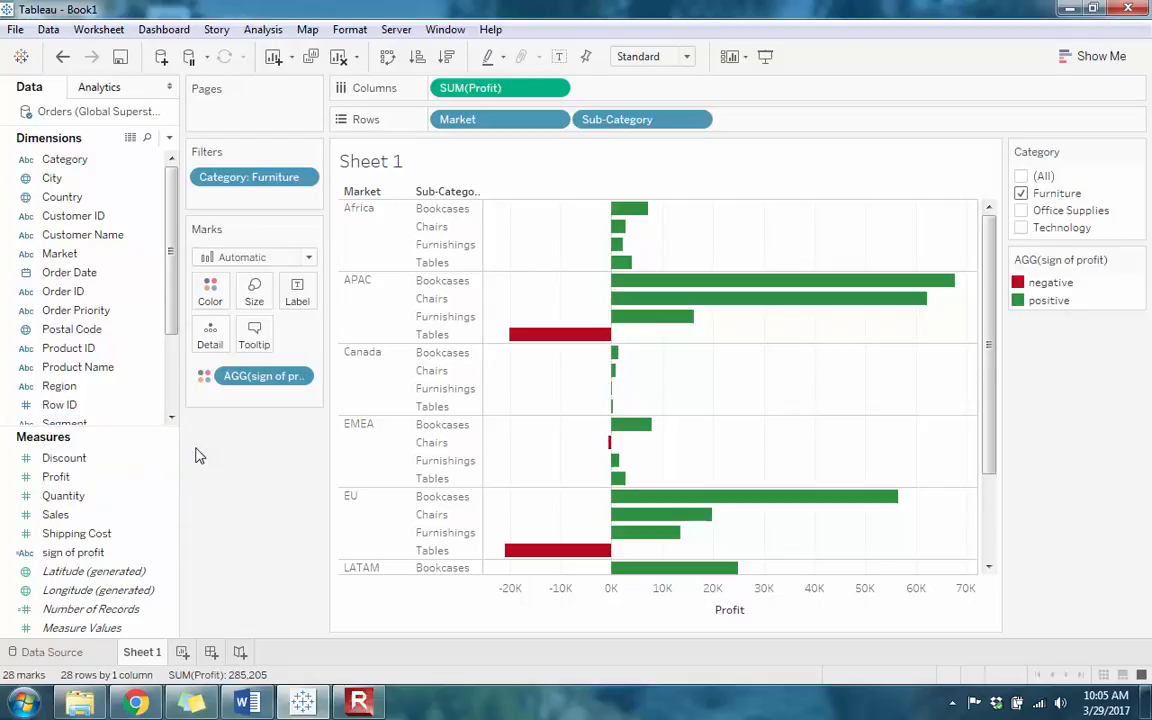
{"action": "left_click_drag", "start_coordinate": [174, 319], "coordinate": [170, 391]}
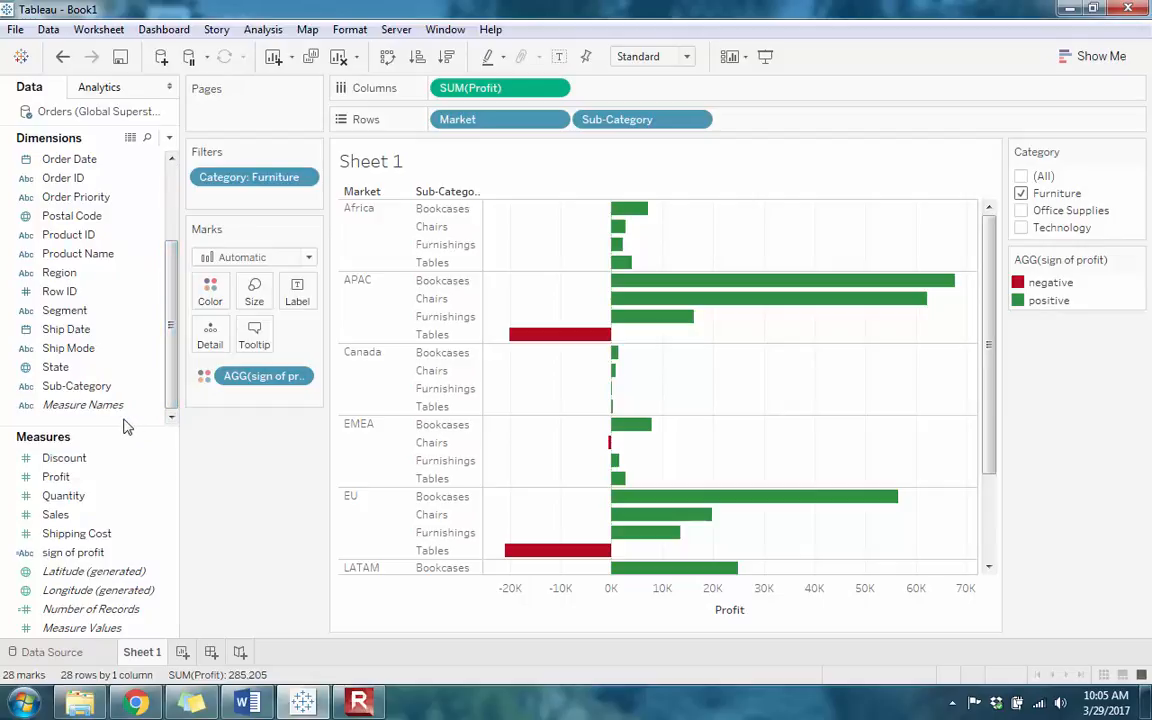
{"action": "right_click", "coordinate": [127, 427]}
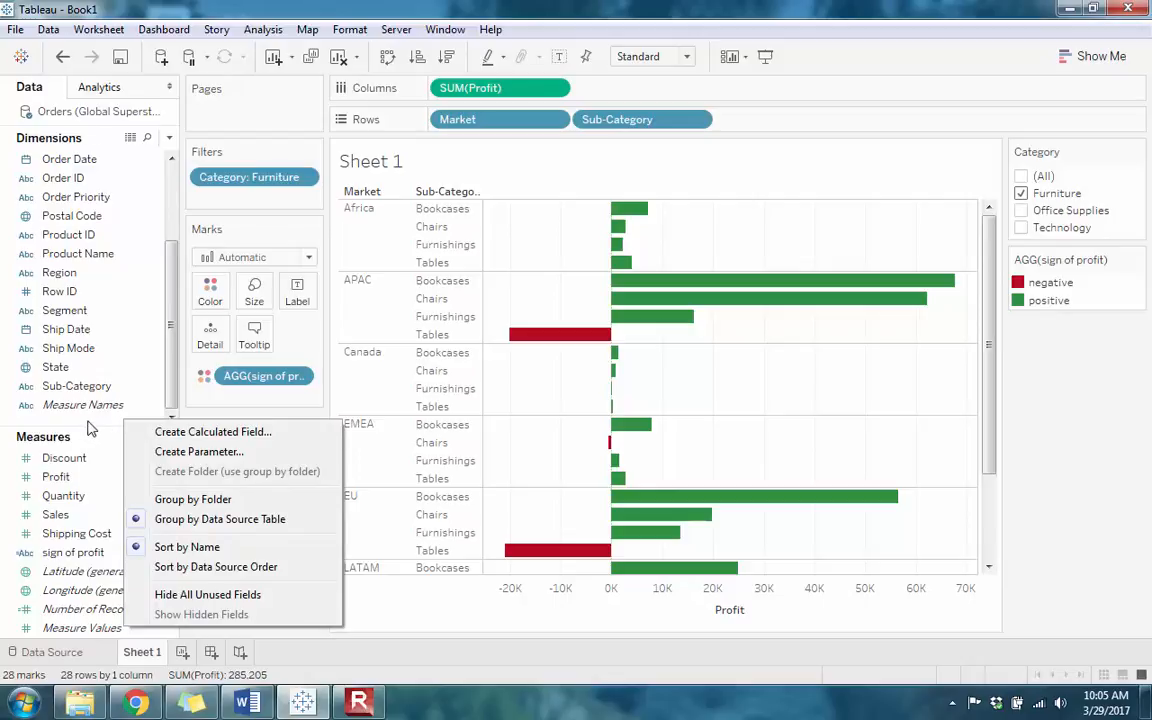
{"action": "right_click", "coordinate": [104, 427]}
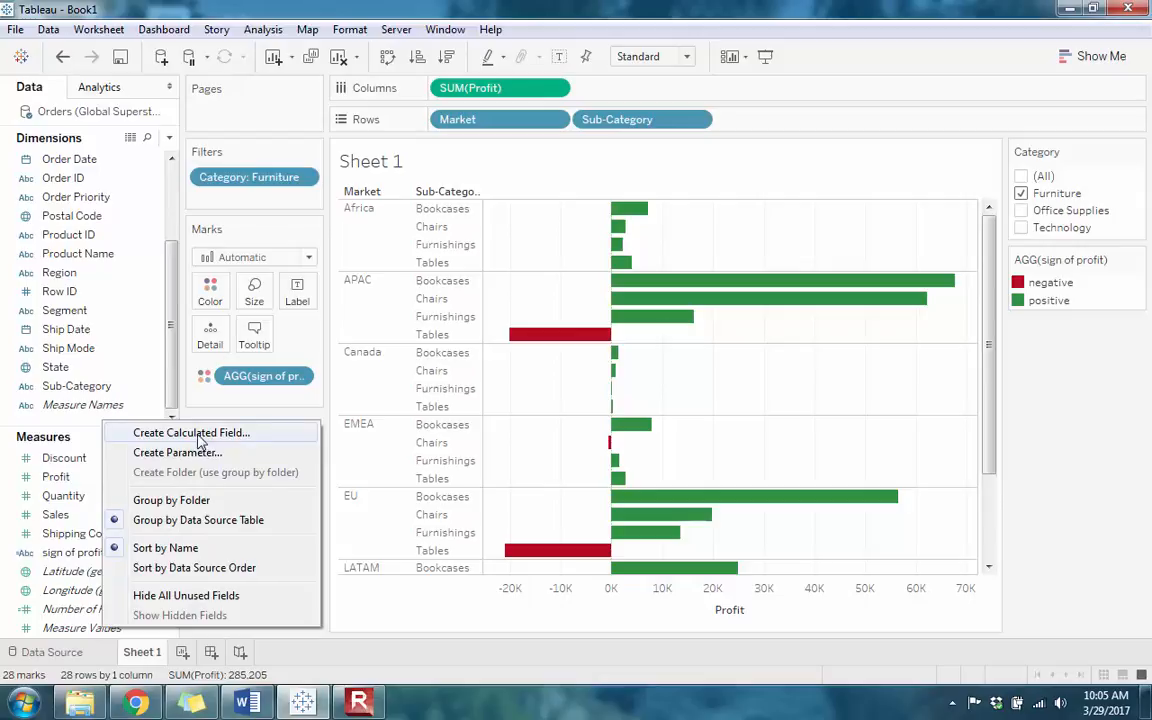
{"action": "left_click", "coordinate": [256, 32]}
{"action": "mouse_move", "coordinate": [330, 400]}
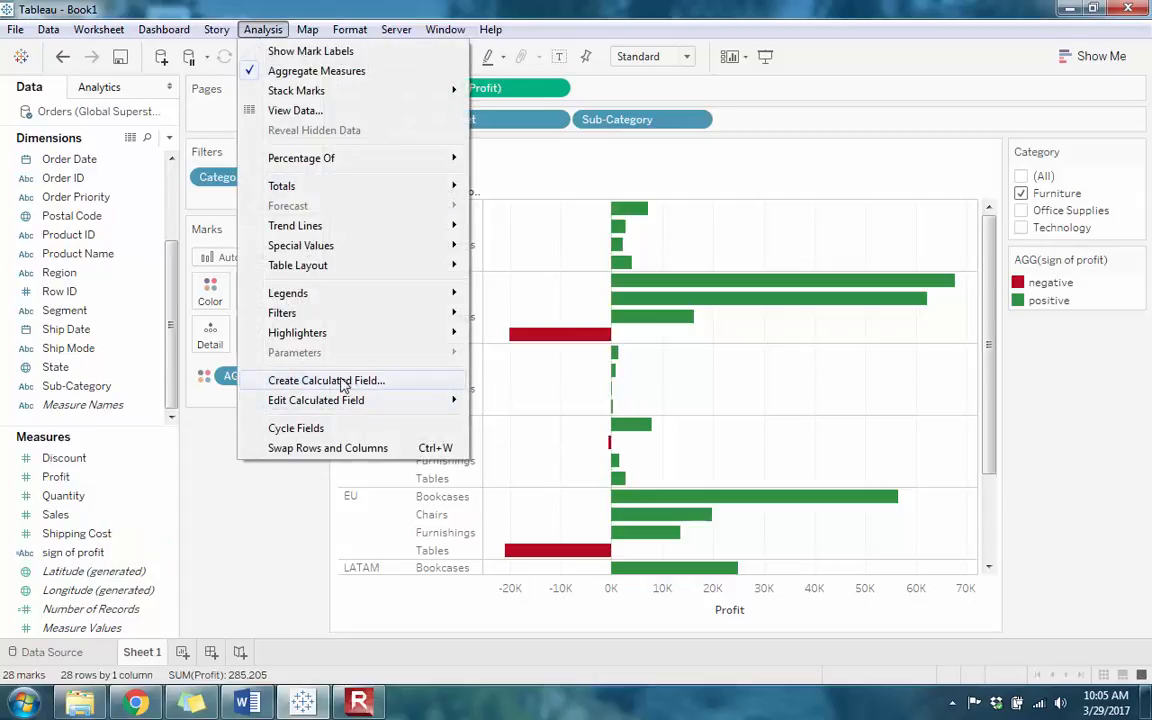
{"action": "left_click", "coordinate": [80, 428]}
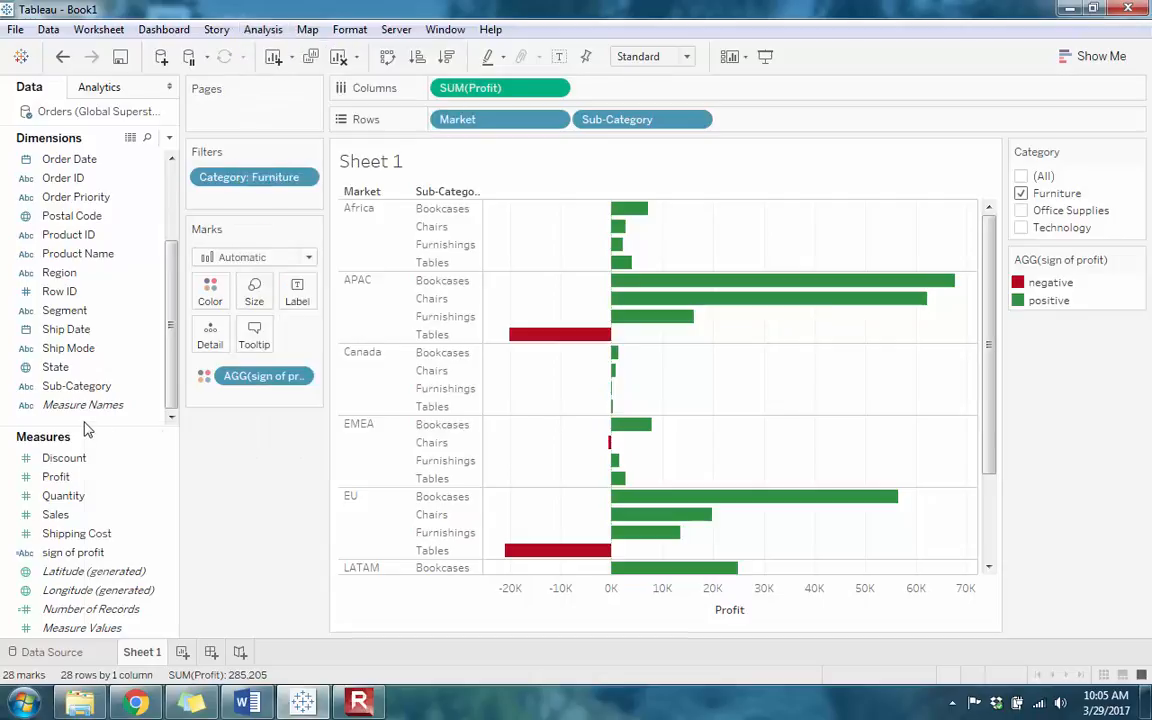
Create a new calculated field named "Cost"
{"action": "right_click", "coordinate": [84, 426]}
{"action": "left_click", "coordinate": [152, 435]}
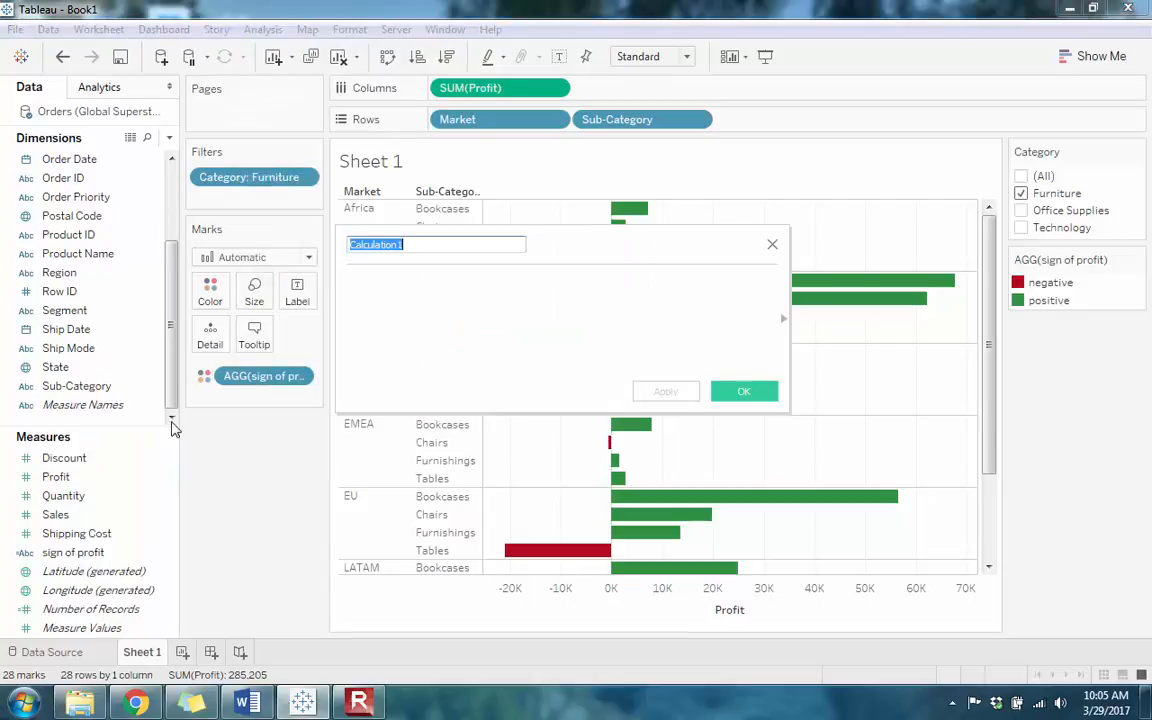
{"action": "type", "text": "Cost"}
{"action": "left_click", "coordinate": [591, 329]}
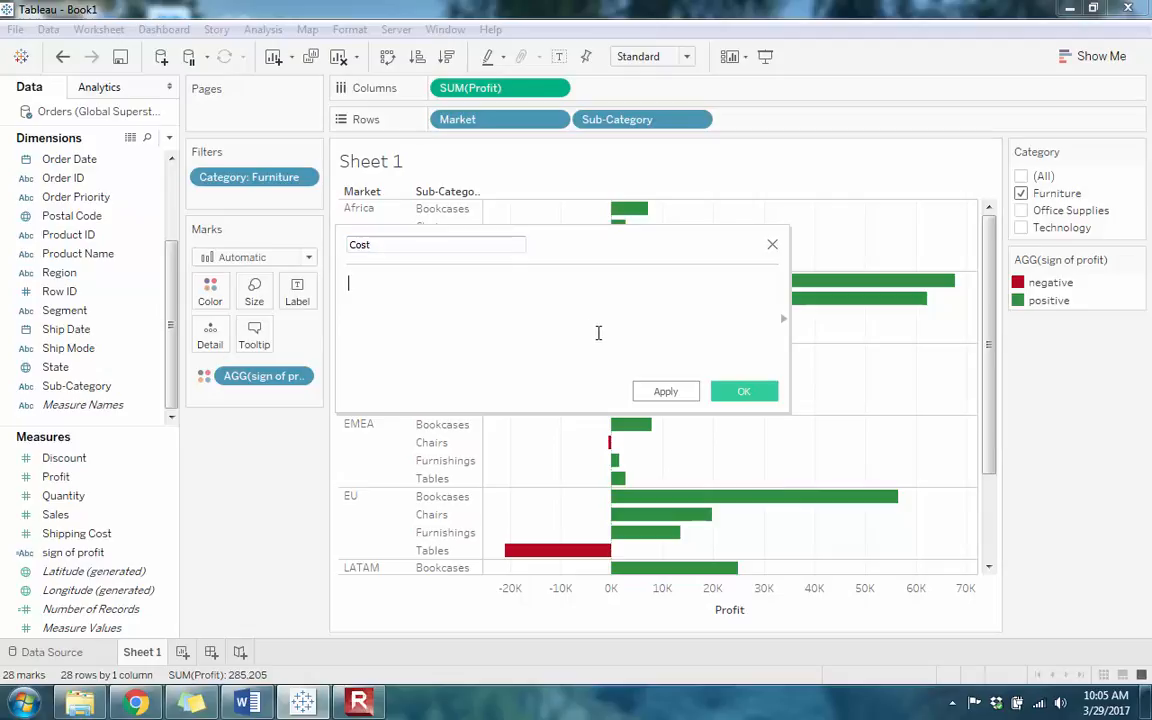
Enter the Cost formula SUM([Sales])- SUM([Profit]) and save the calculated field
{"action": "type", "text": "sum"}
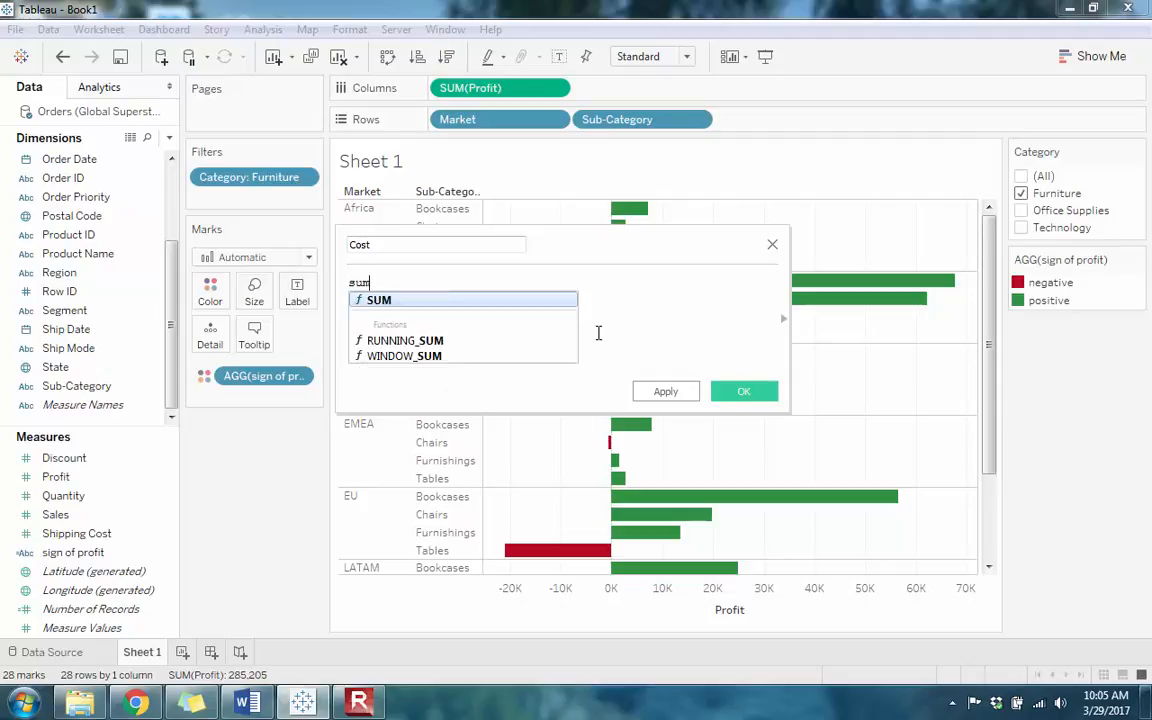
{"action": "key", "text": "Return"}
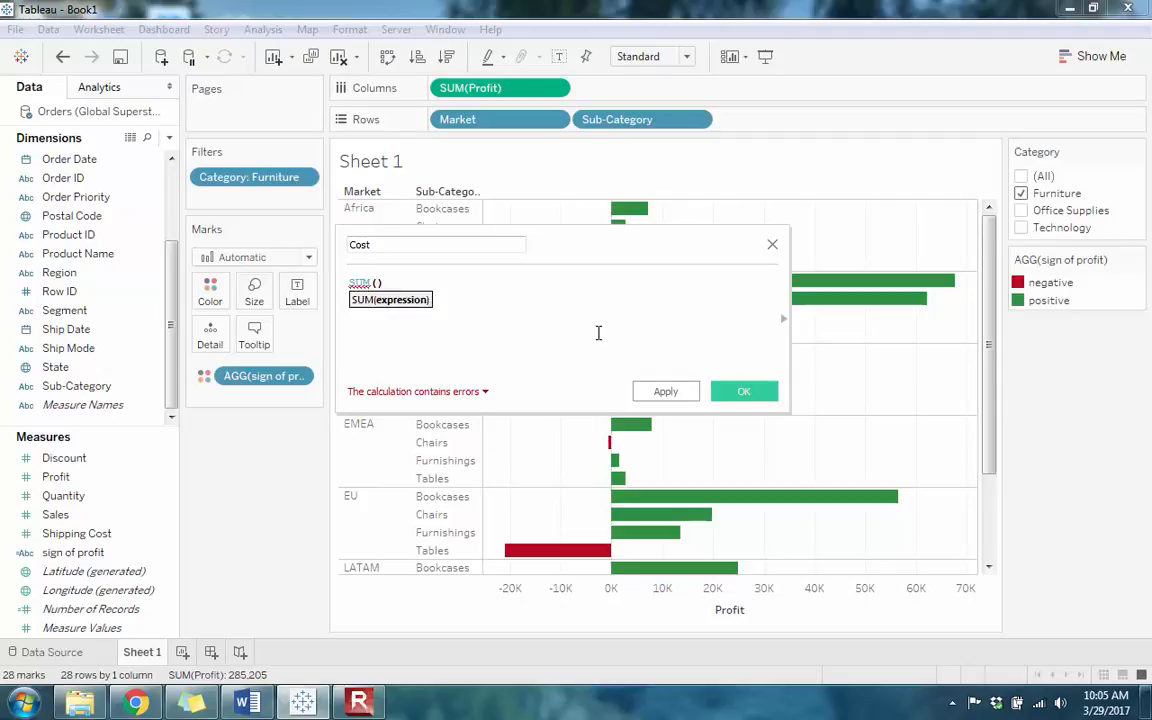
{"action": "type", "text": "sale"}
{"action": "key", "text": "Return"}
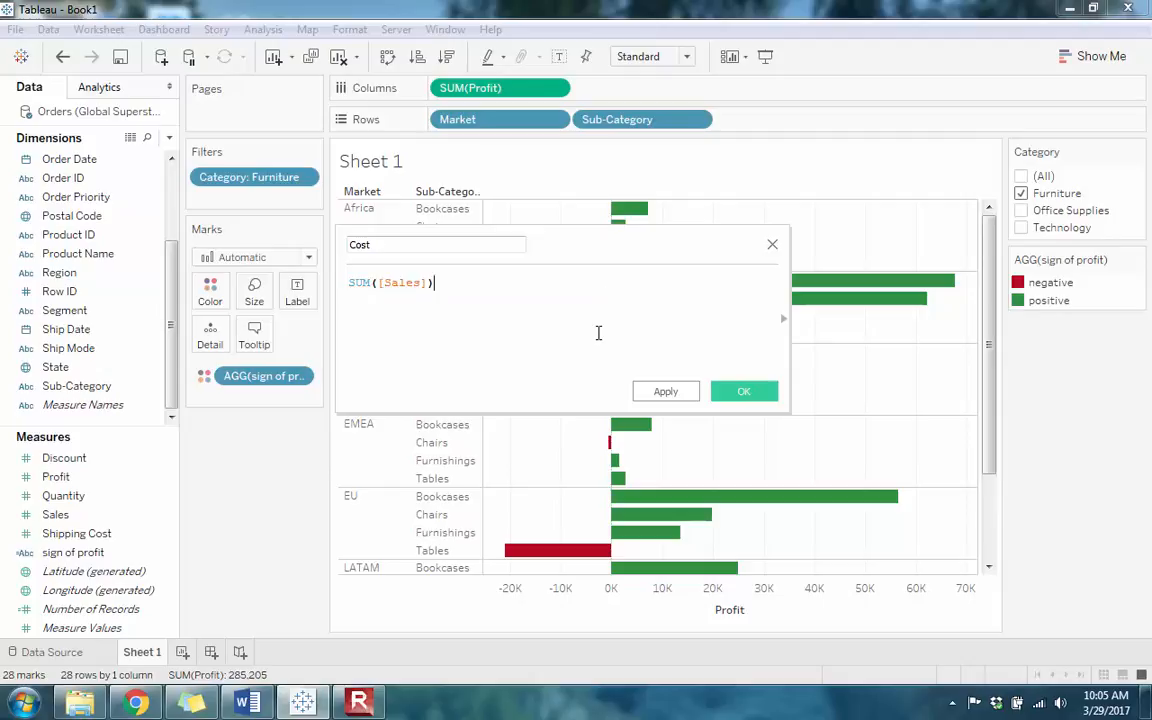
{"action": "type", "text": "-"}
{"action": "type", "text": " sum"}
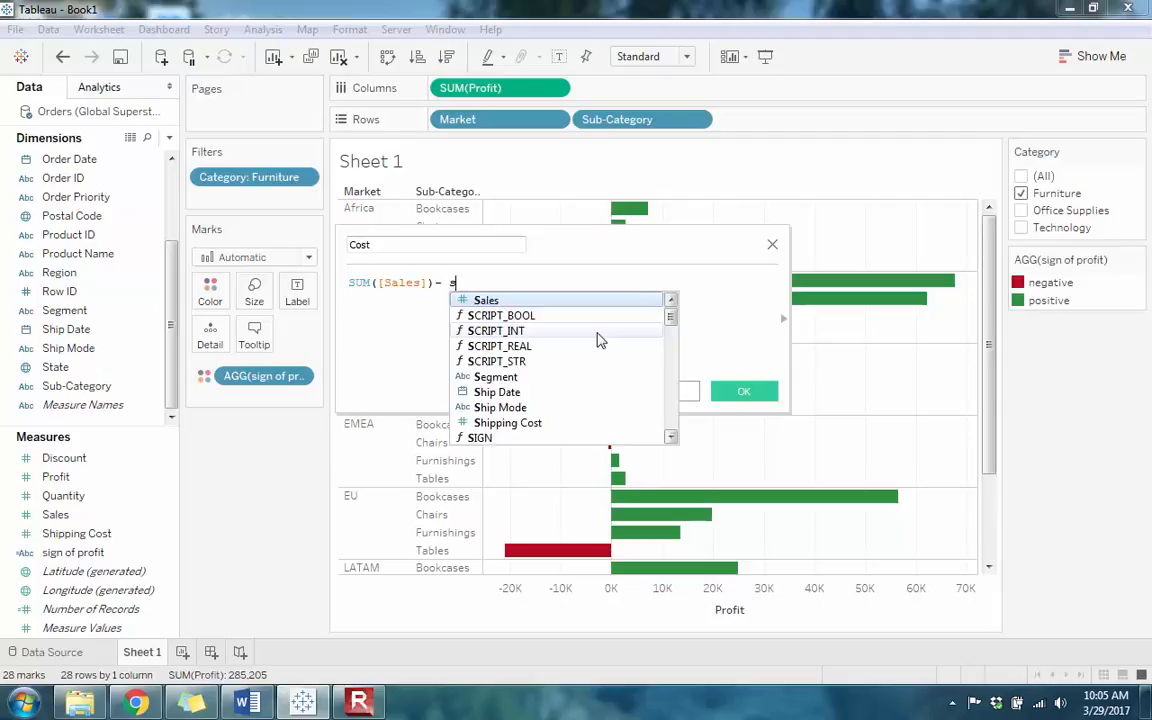
{"action": "key", "text": "Return"}
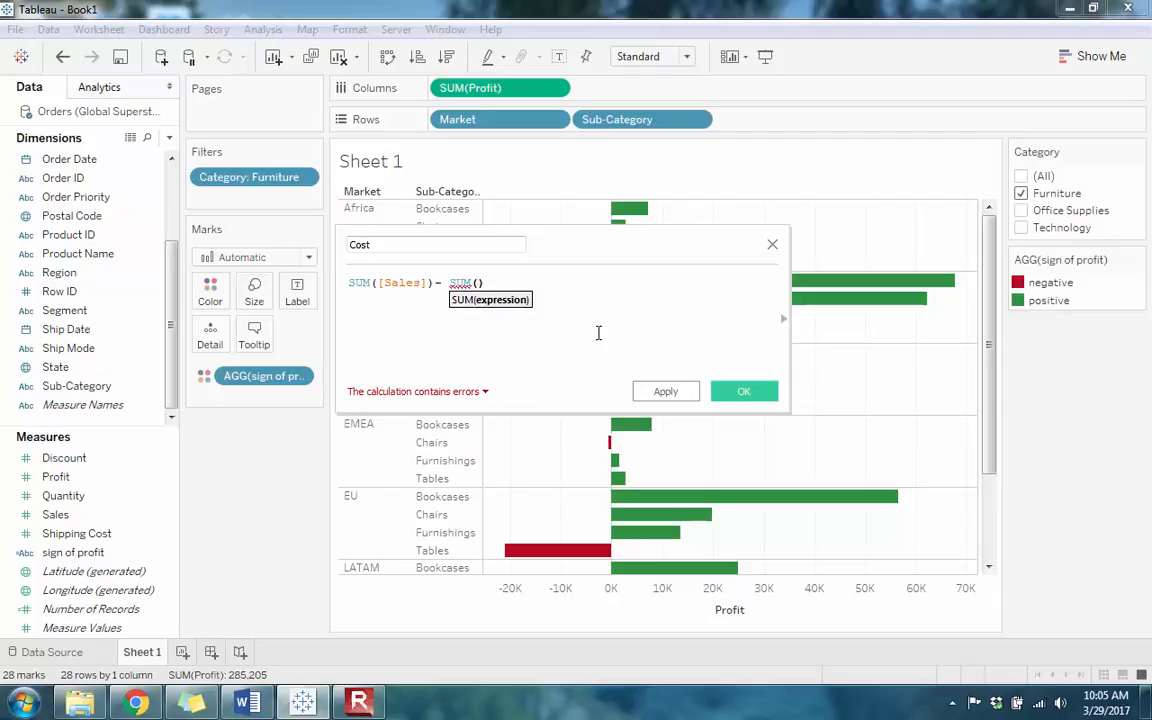
{"action": "type", "text": "prof"}
{"action": "key", "text": "Return"}
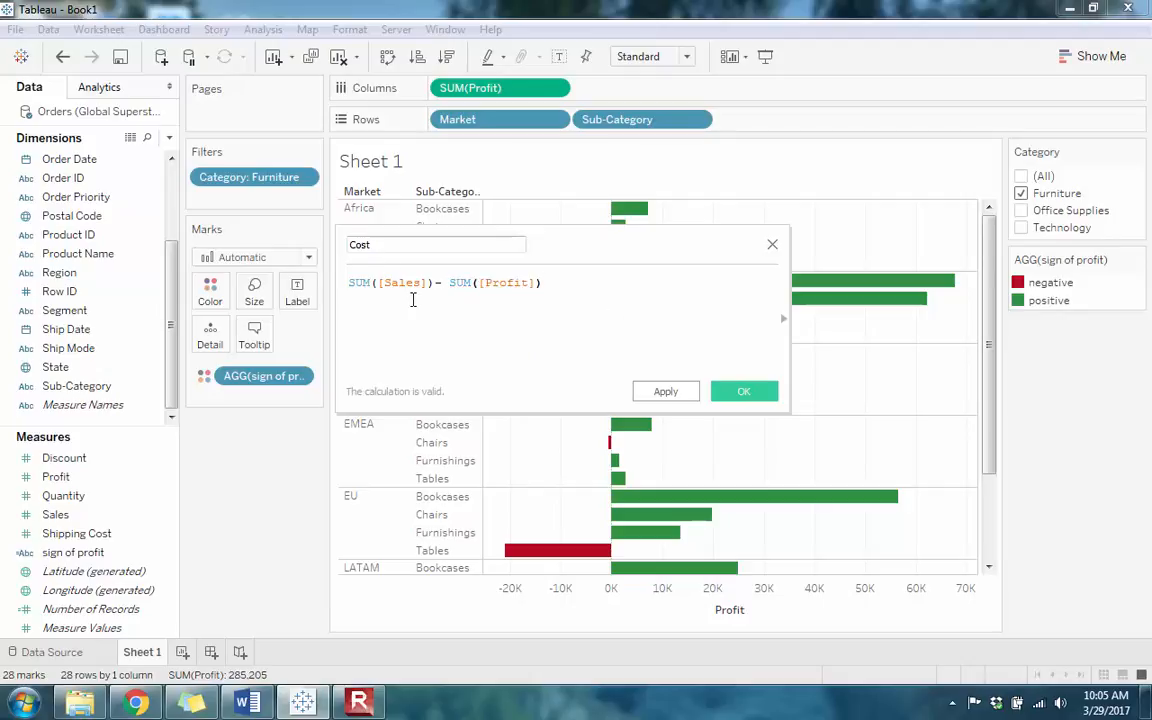
{"action": "left_click", "coordinate": [743, 394]}
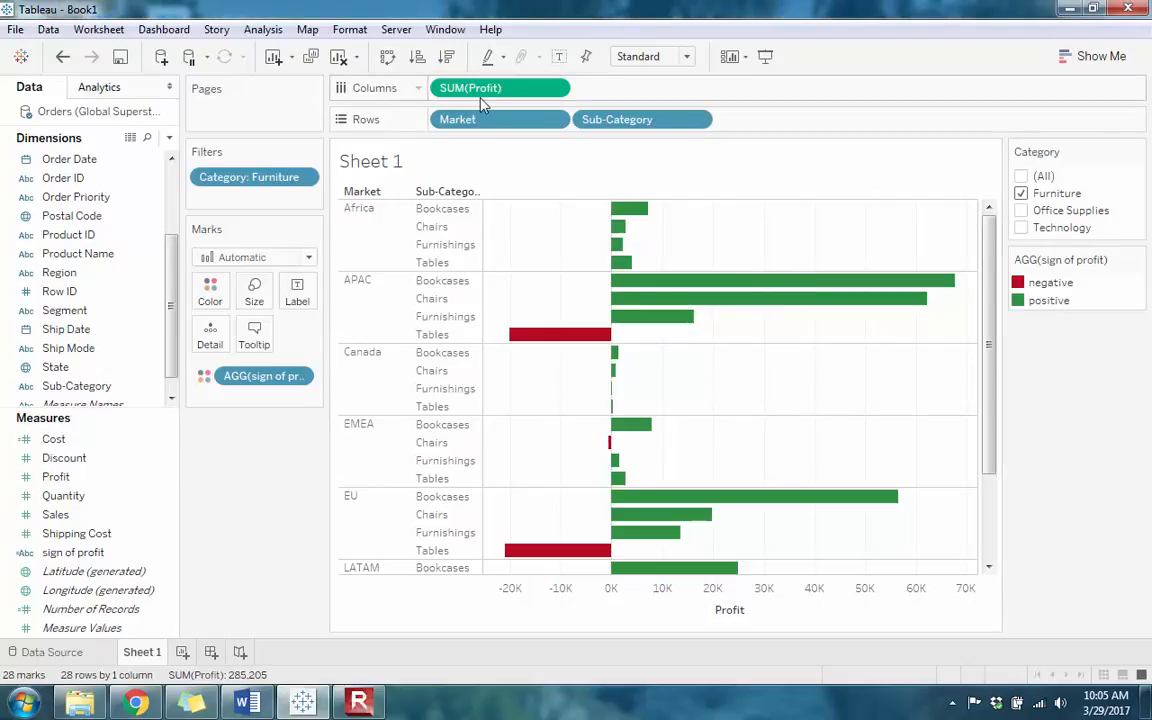
Replace Profit with Cost as the column measure and remove the sign of profit colouring from the marks
{"action": "left_click_drag", "start_coordinate": [484, 96], "coordinate": [130, 490]}
{"action": "left_click_drag", "start_coordinate": [55, 440], "coordinate": [178, 440]}
{"action": "left_click_drag", "start_coordinate": [233, 385], "coordinate": [224, 514]}
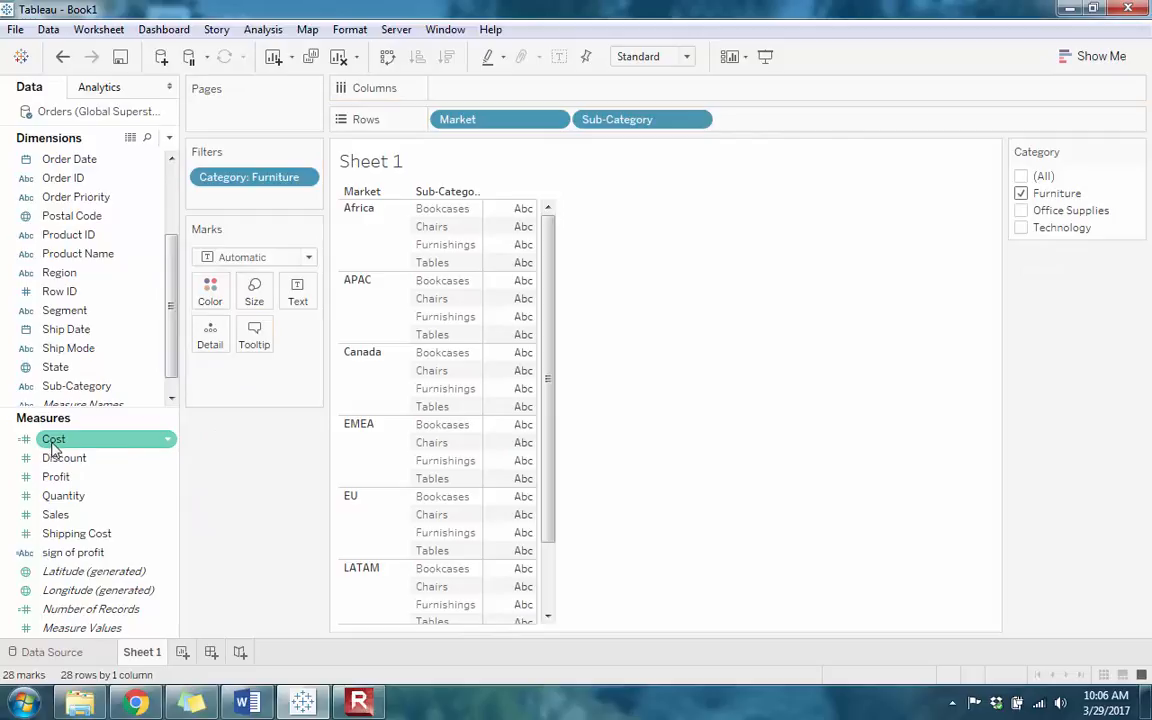
{"action": "left_click_drag", "start_coordinate": [55, 440], "coordinate": [489, 89]}
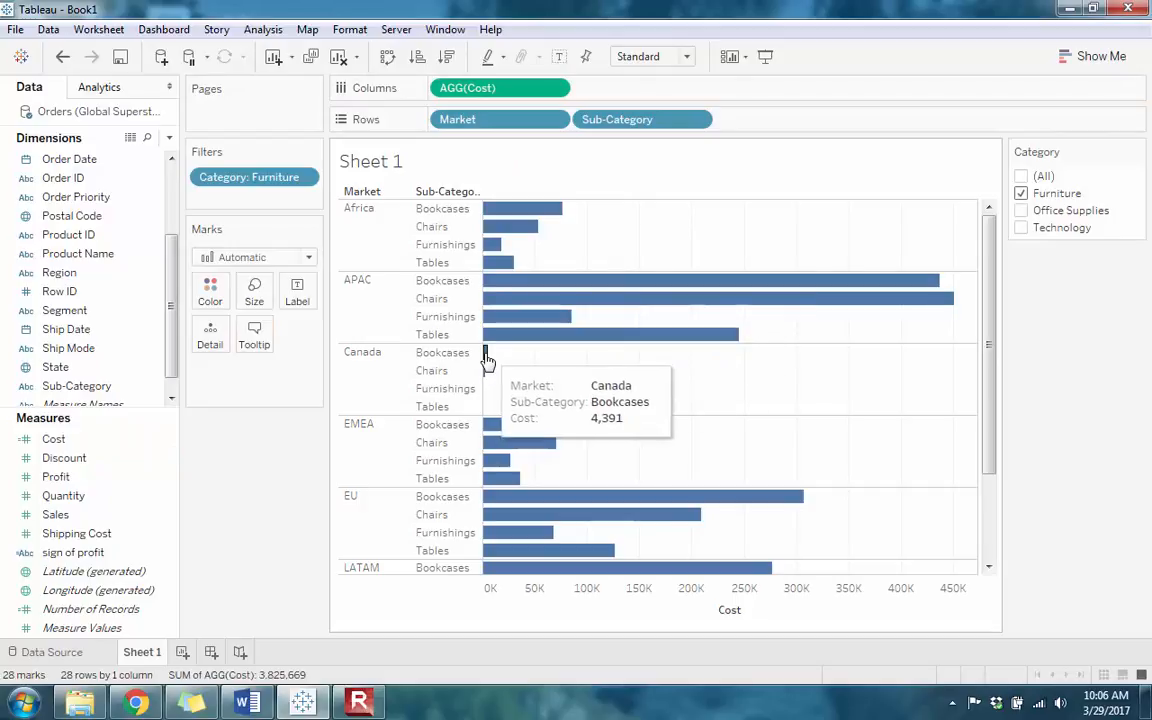
{"action": "mouse_move", "coordinate": [484, 370]}
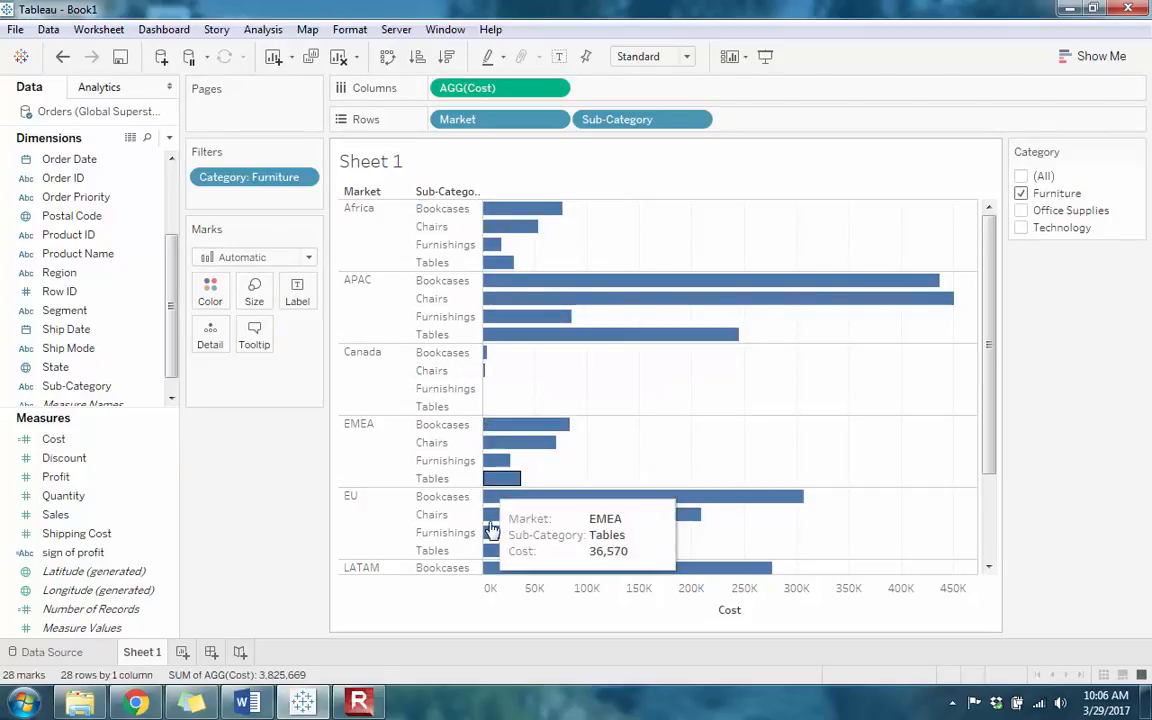
{"action": "mouse_move", "coordinate": [613, 314]}
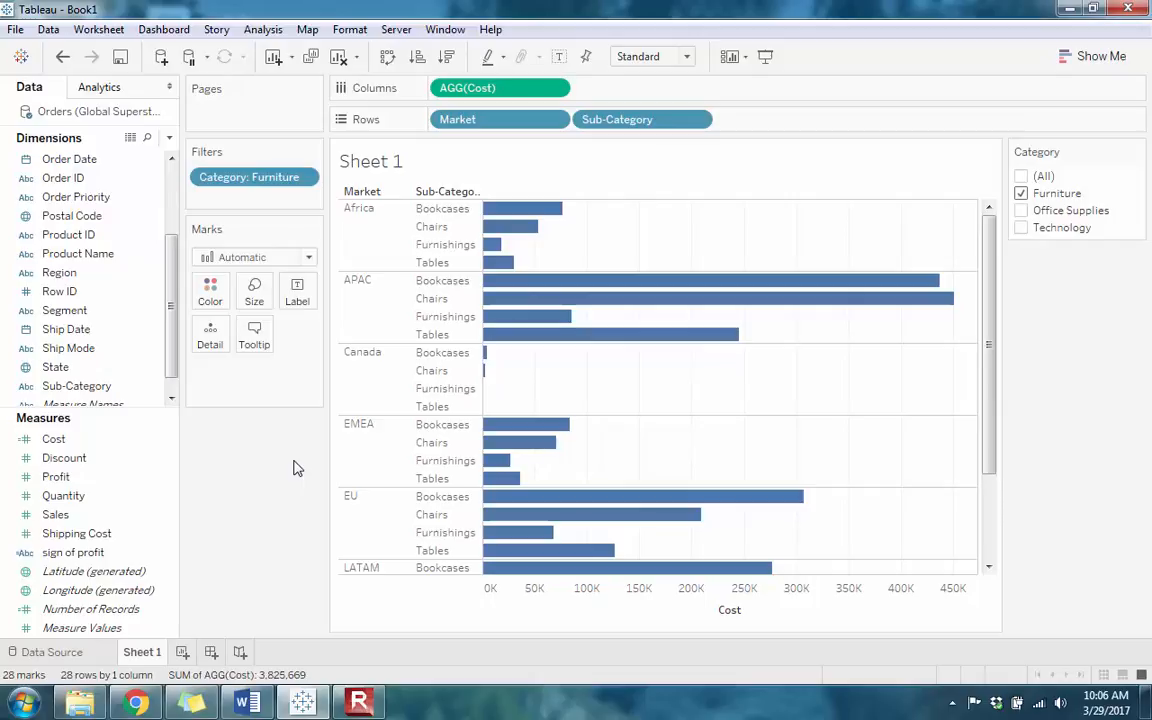
Add a new worksheet and create a calculated field named "Time to Ship"
{"action": "left_click", "coordinate": [182, 652]}
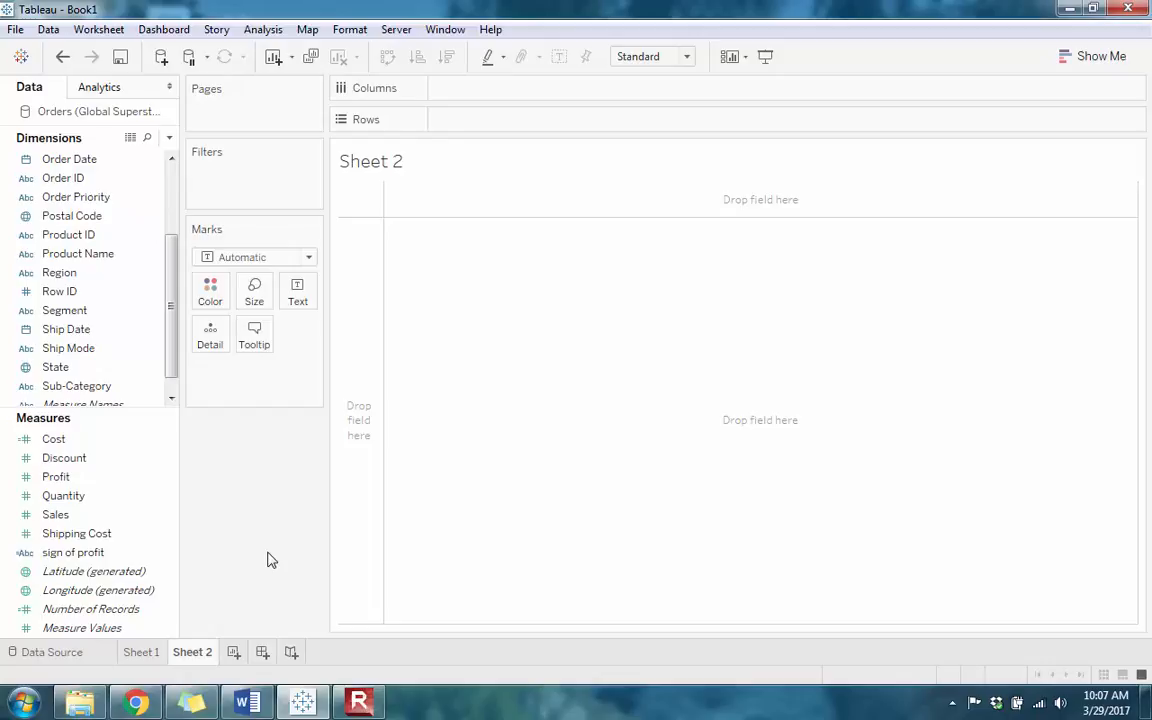
{"action": "scroll", "coordinate": [170, 385], "scroll_direction": "down", "scroll_amount": 1}
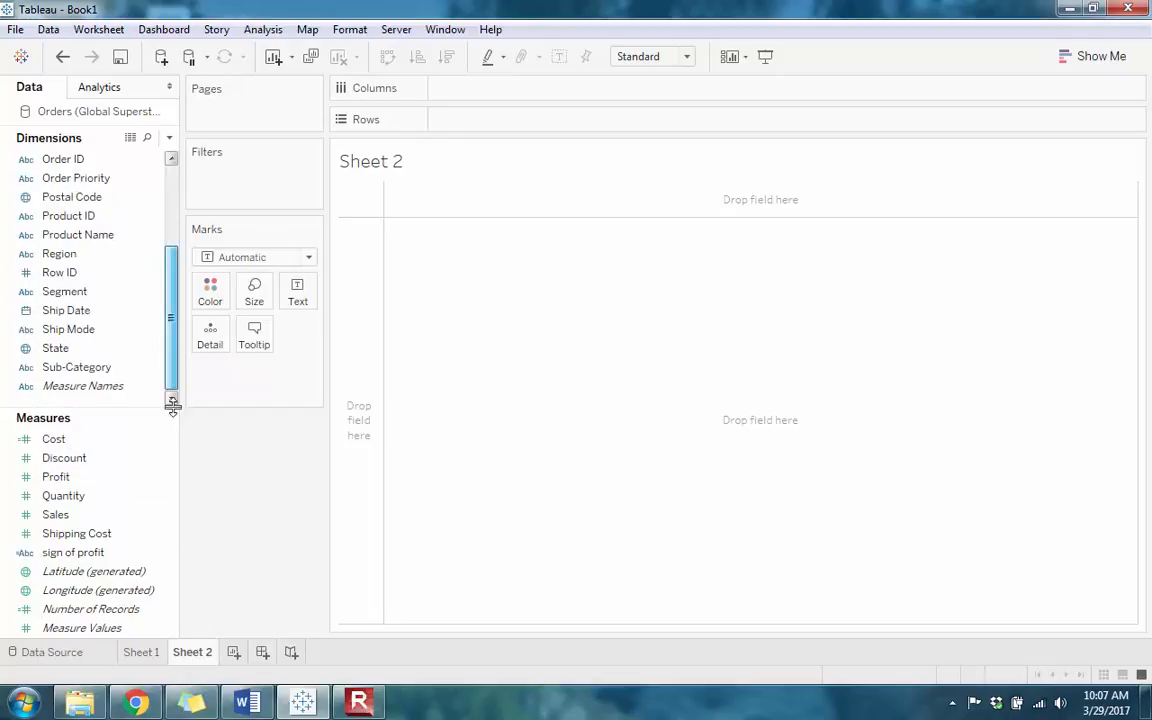
{"action": "right_click", "coordinate": [148, 390]}
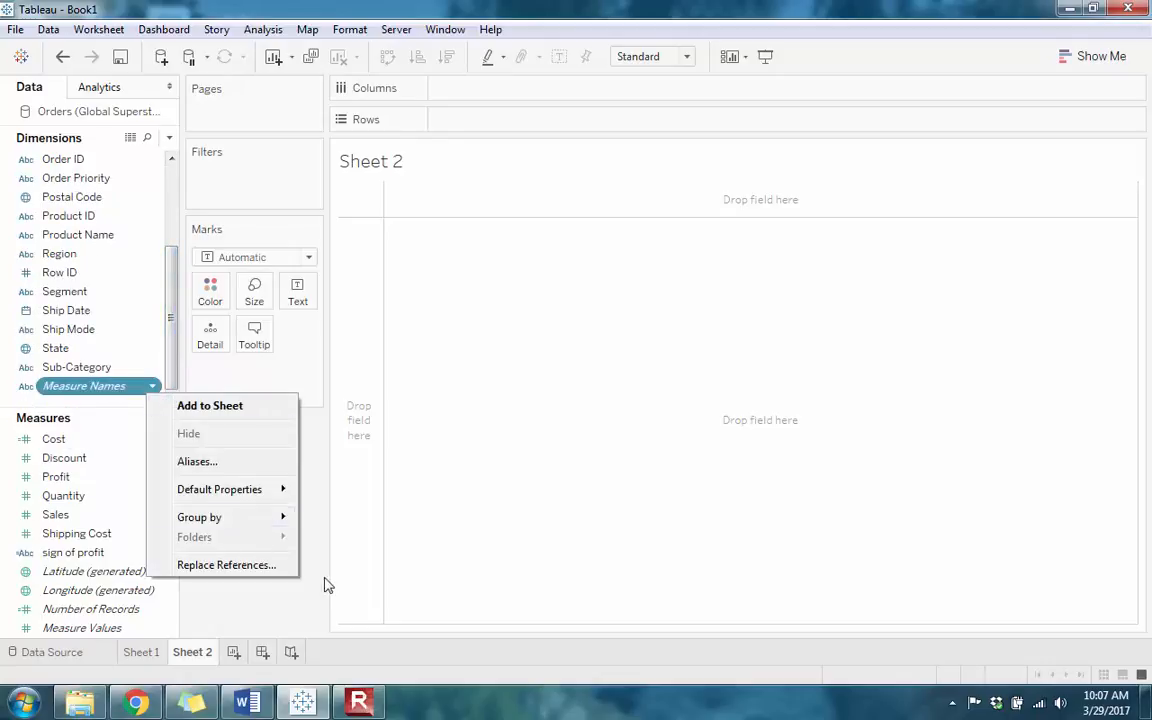
{"action": "key", "text": "Escape"}
{"action": "left_click", "coordinate": [85, 405]}
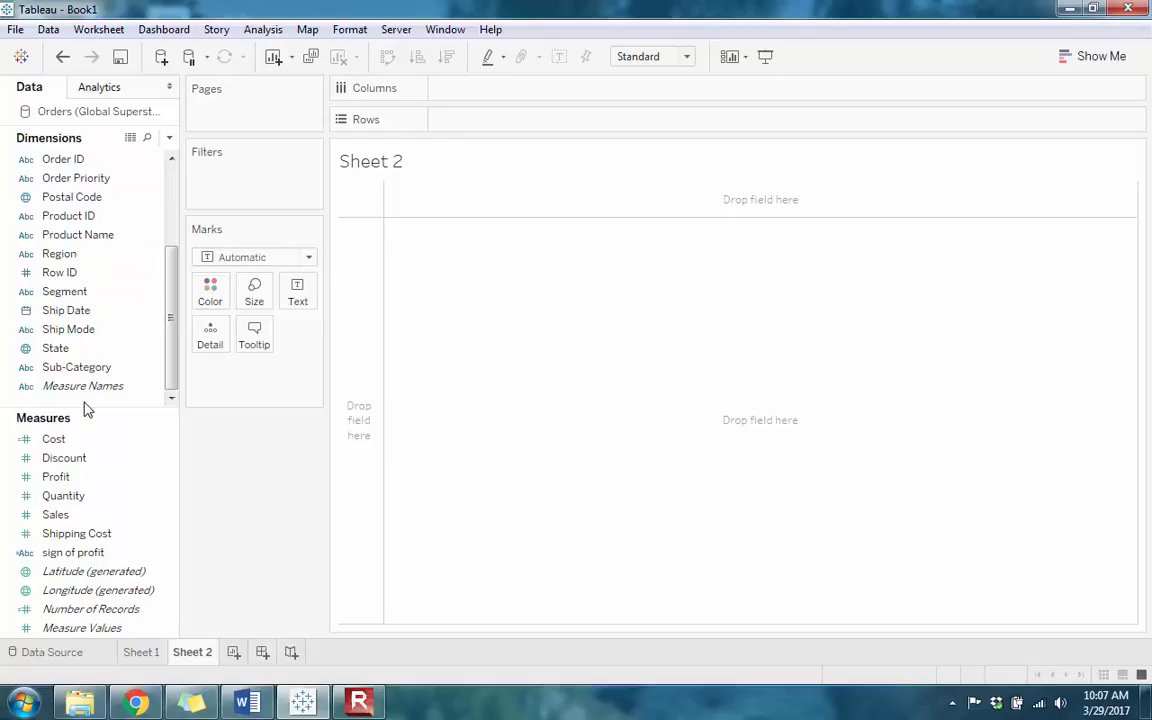
{"action": "right_click", "coordinate": [86, 410]}
{"action": "left_click", "coordinate": [132, 415]}
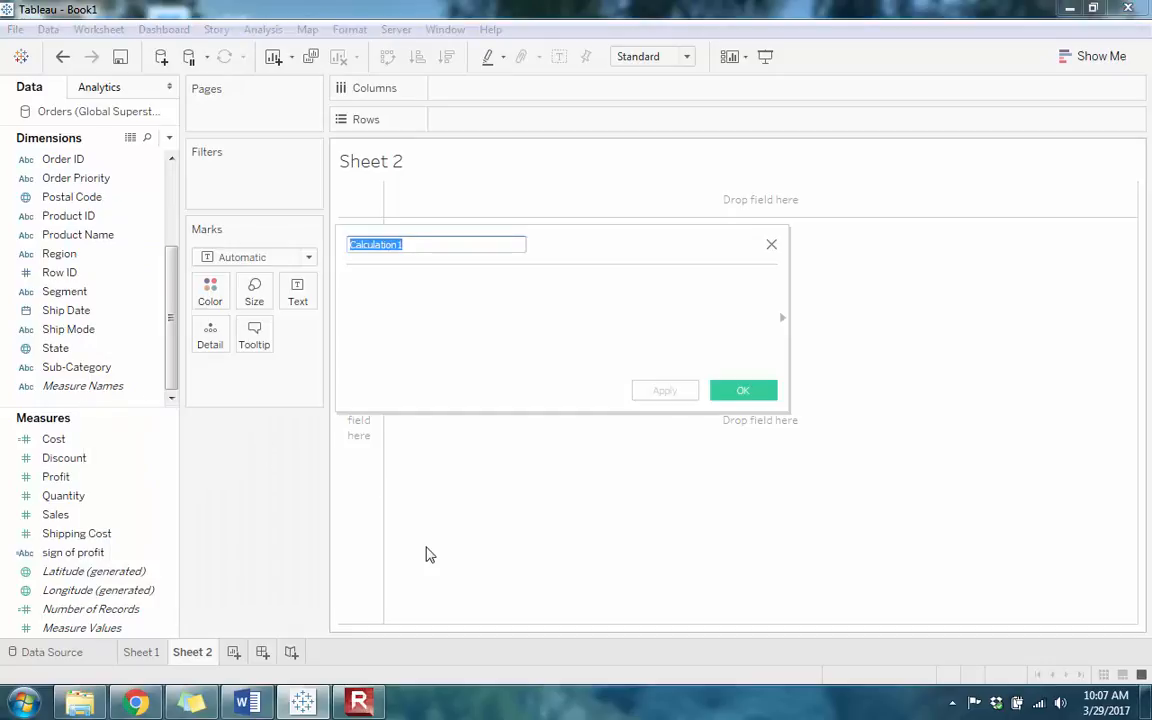
{"action": "type", "text": "Time to "}
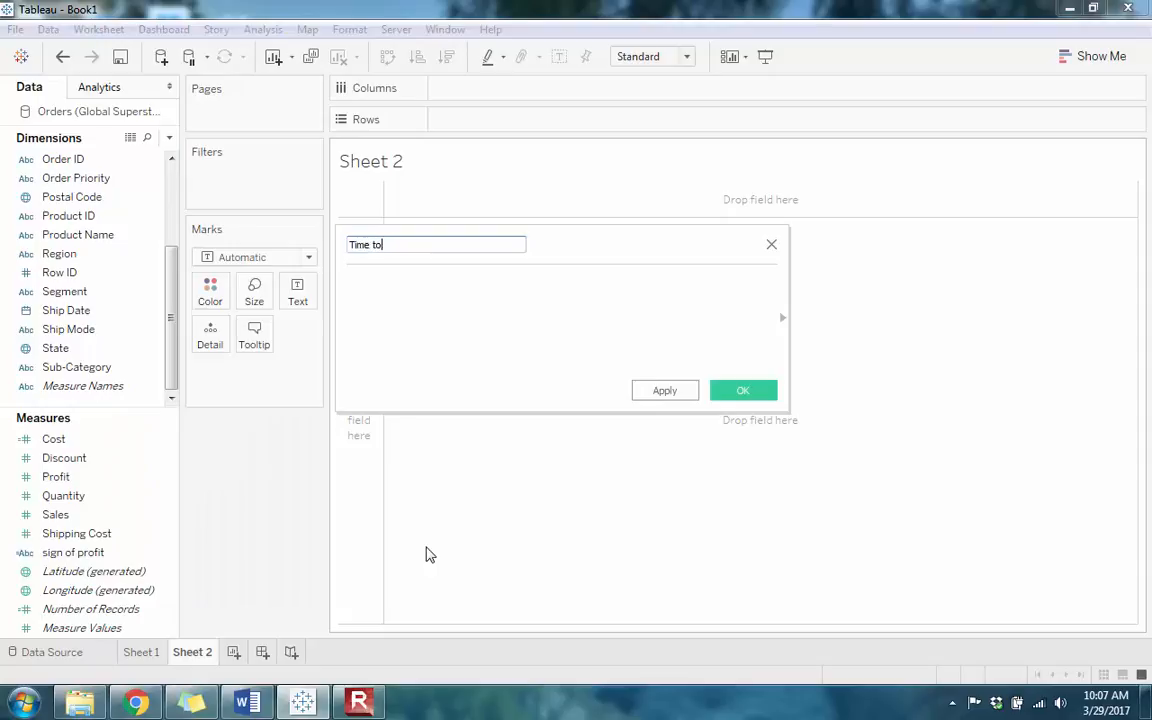
{"action": "type", "text": "Ship"}
Enter the Time to Ship formula DATEDIFF('day', [Order Date], [Ship Date]) and save the calculated field
{"action": "left_click", "coordinate": [499, 334]}
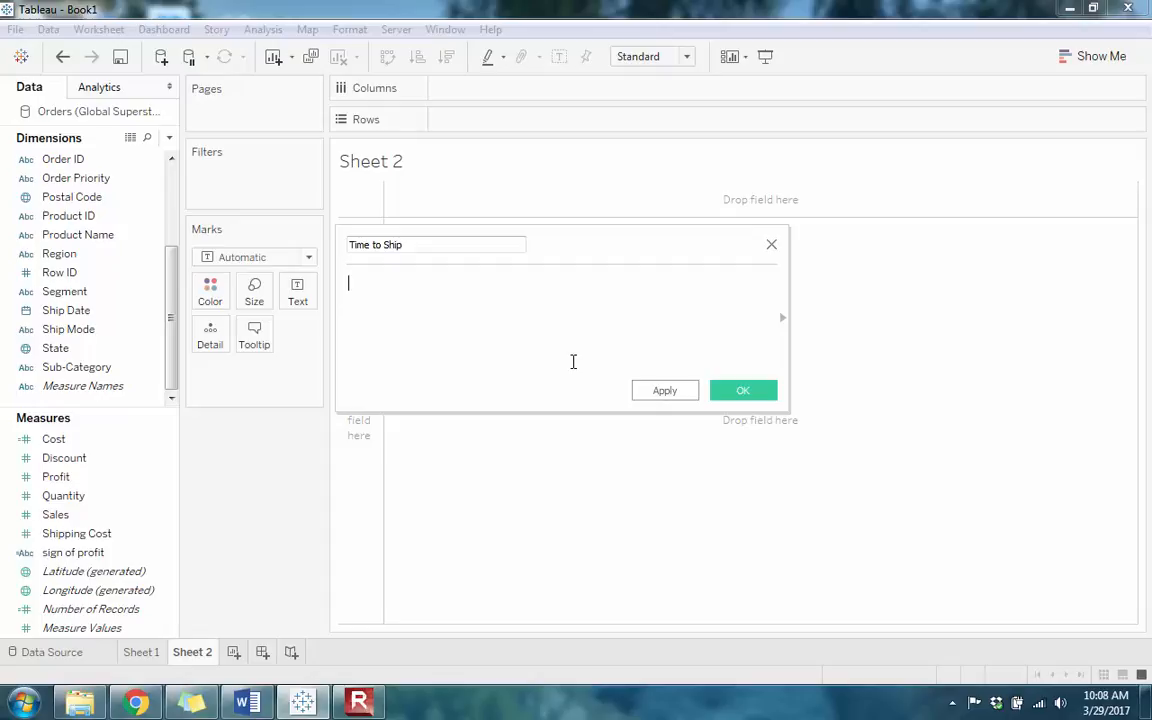
{"action": "type", "text": "date"}
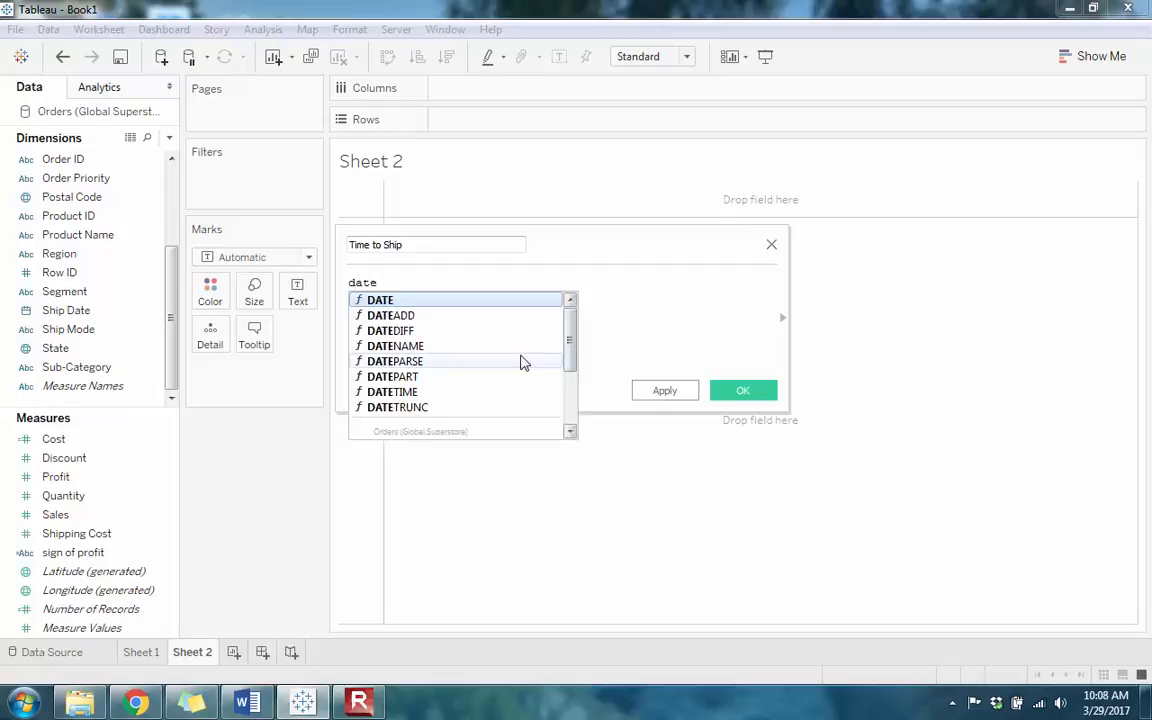
{"action": "double_click", "coordinate": [416, 330]}
{"action": "left_click", "coordinate": [414, 284]}
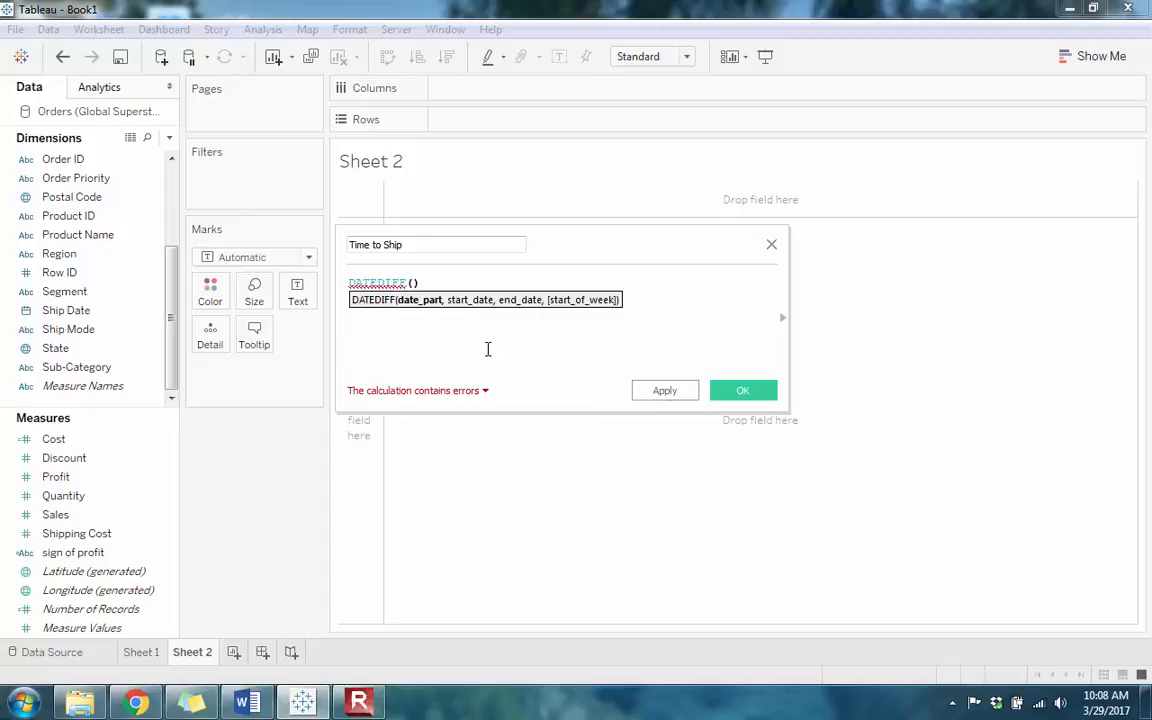
{"action": "type", "text": "'day'"}
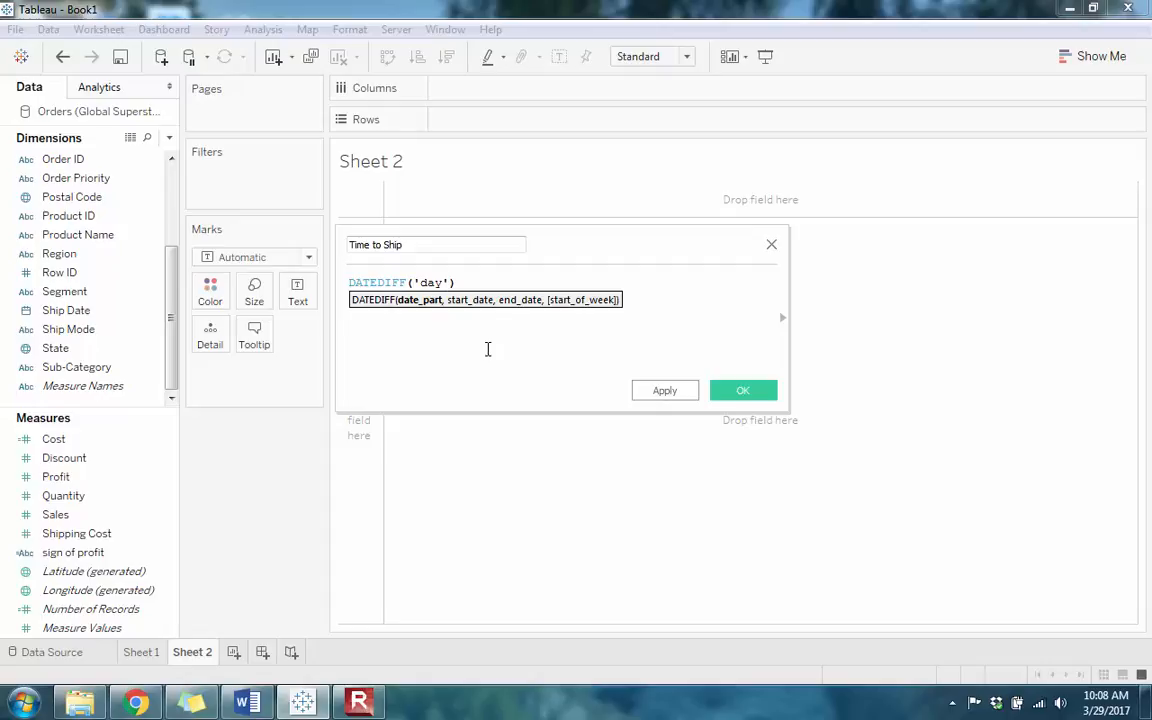
{"action": "type", "text": ", orde"}
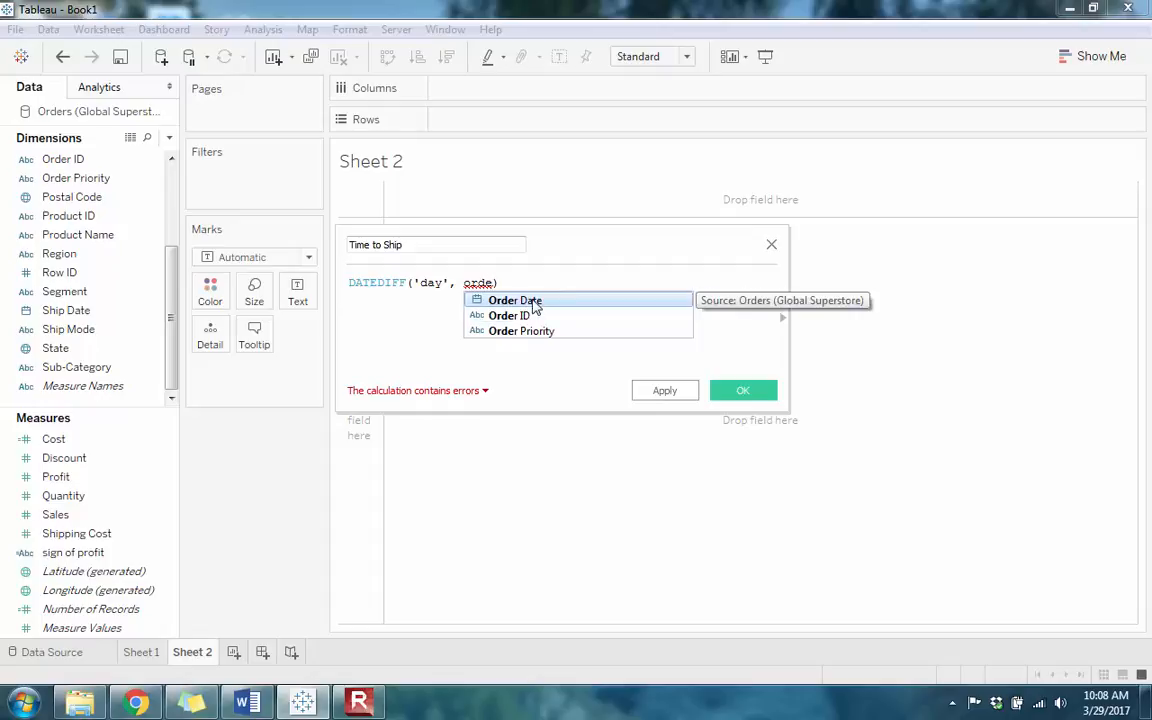
{"action": "double_click", "coordinate": [533, 302]}
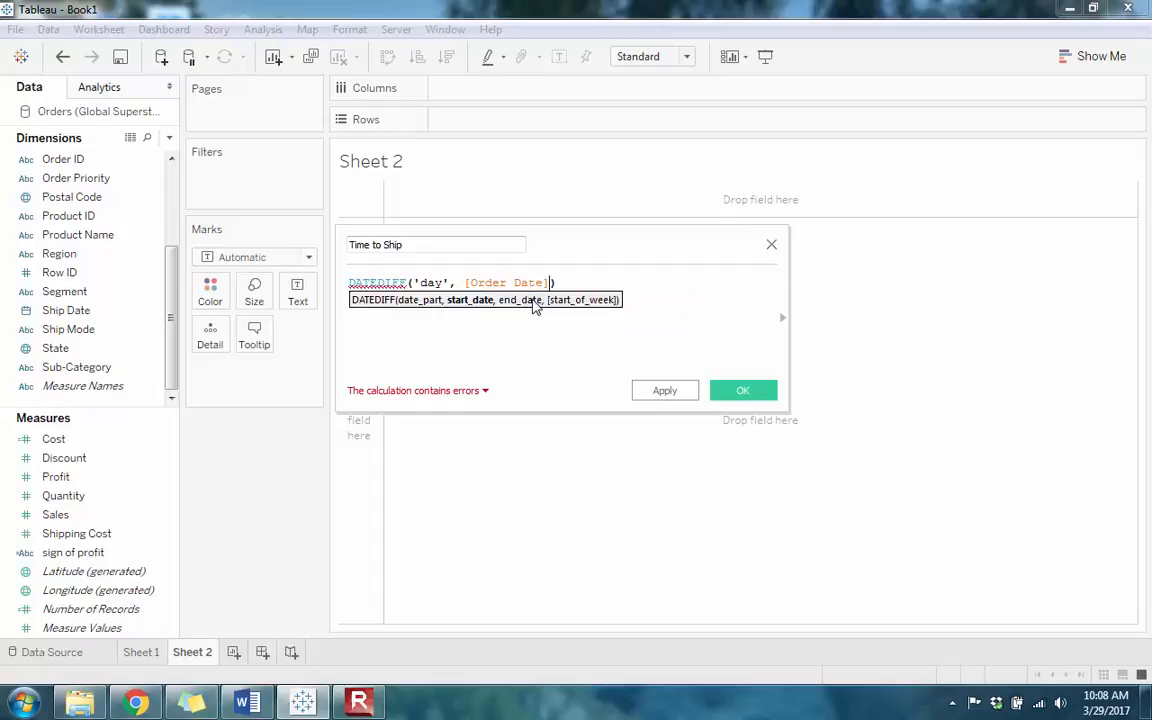
{"action": "type", "text": ","}
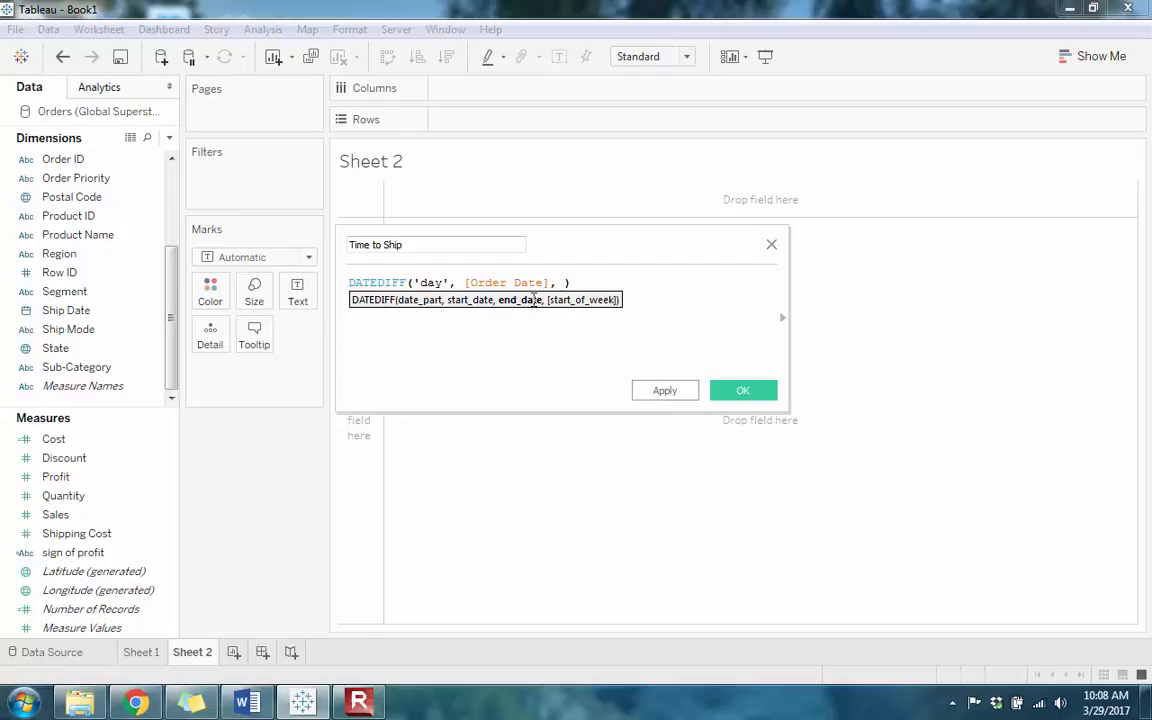
{"action": "type", "text": " sh"}
{"action": "key", "text": "Return"}
{"action": "left_click", "coordinate": [733, 293]}
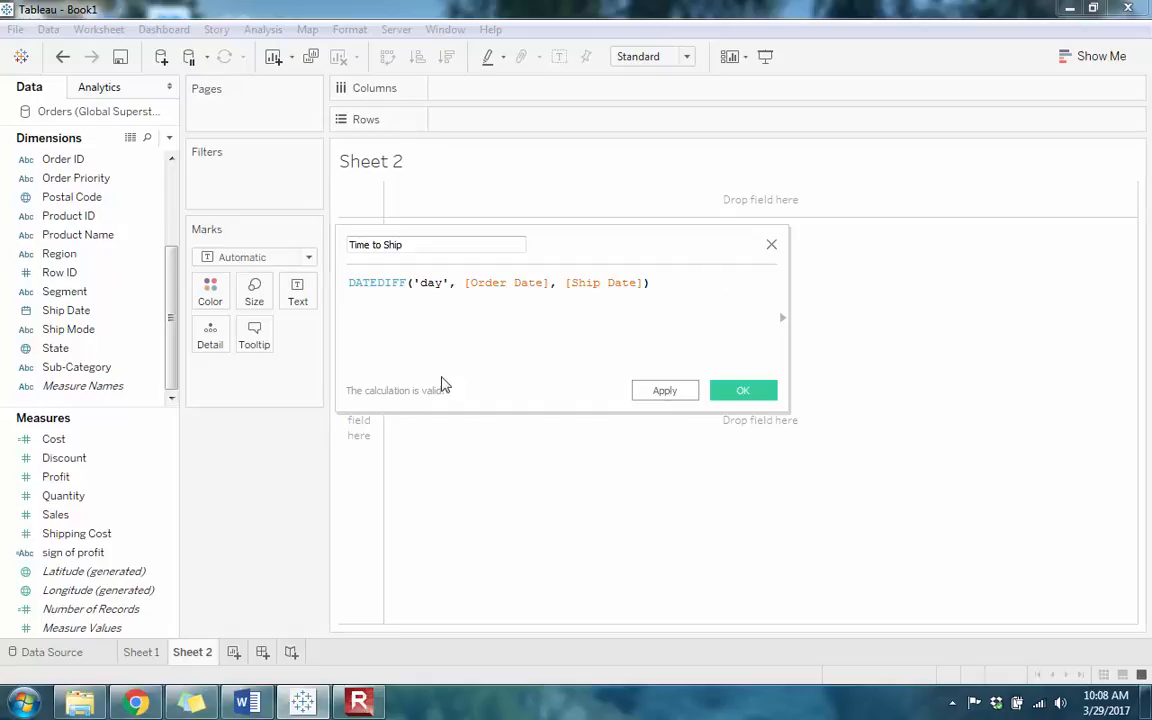
{"action": "left_click", "coordinate": [740, 391]}
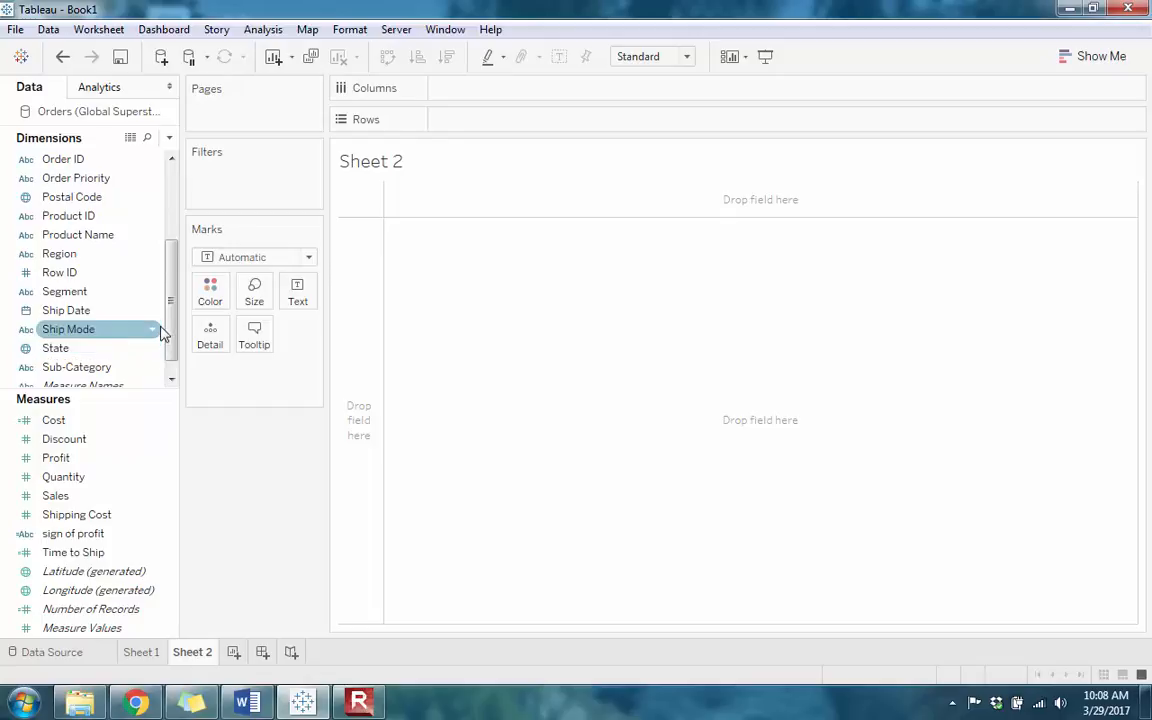
Build a filled map of Time to Ship by Country using the chart suggestions
{"action": "left_click_drag", "start_coordinate": [172, 257], "coordinate": [173, 168]}
{"action": "left_click", "coordinate": [92, 198]}
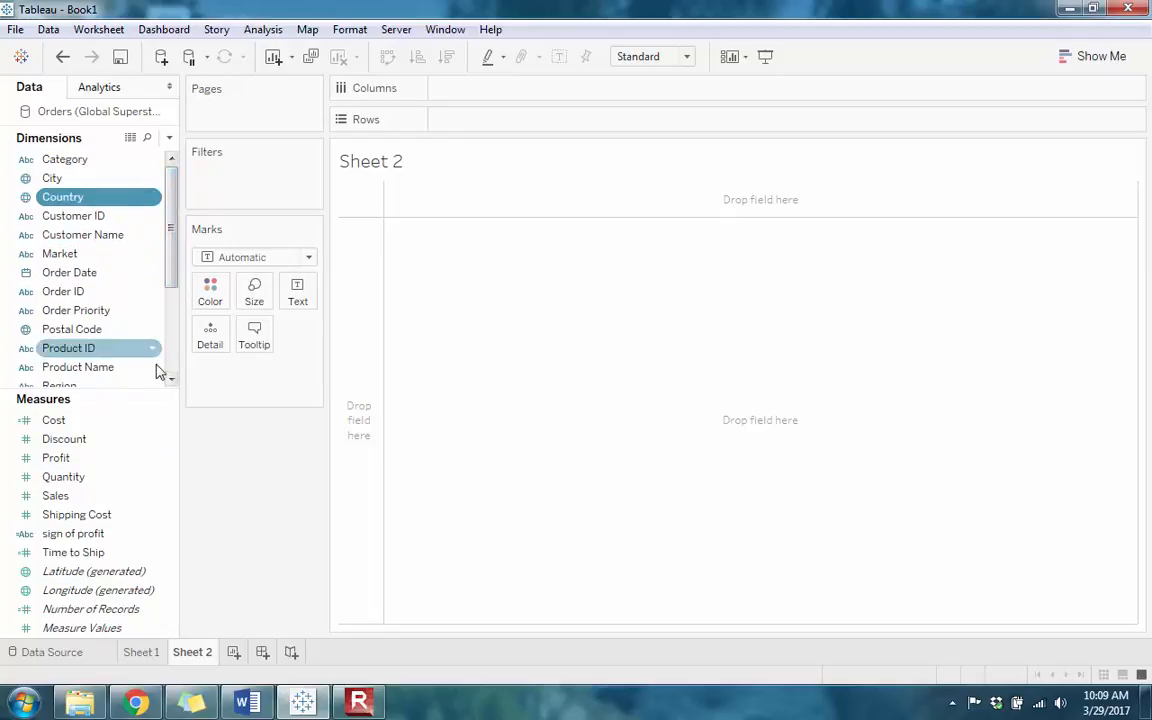
{"action": "left_click", "coordinate": [90, 555]}
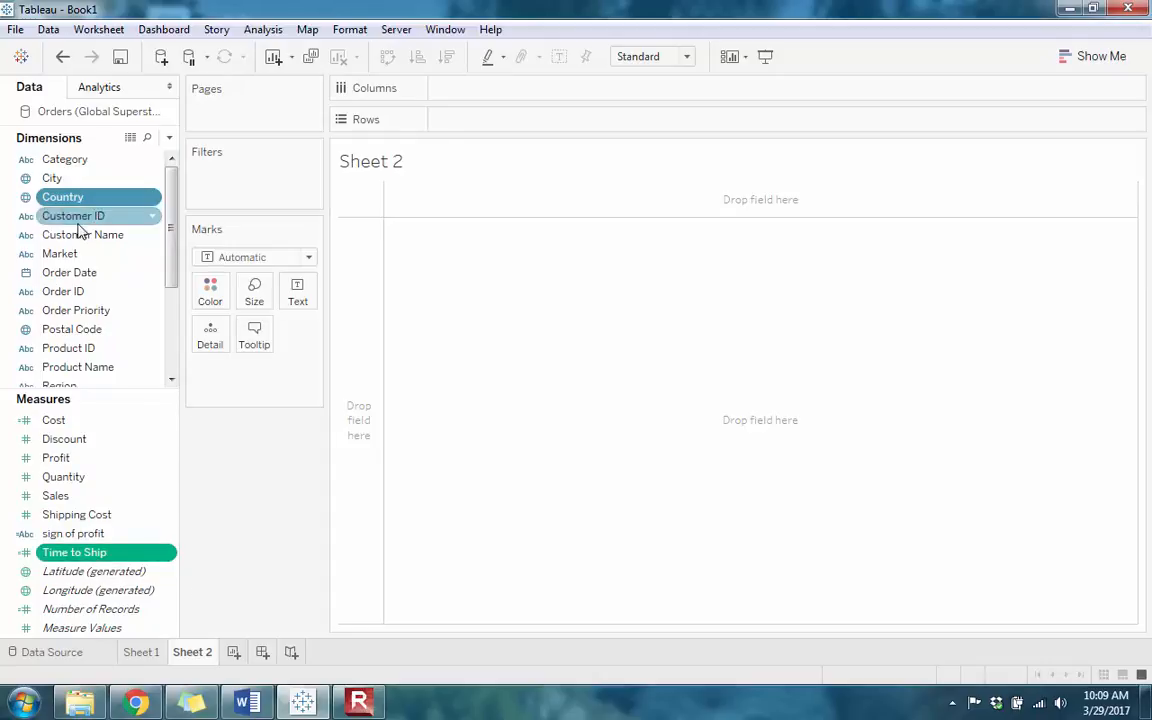
{"action": "left_click", "coordinate": [1088, 57]}
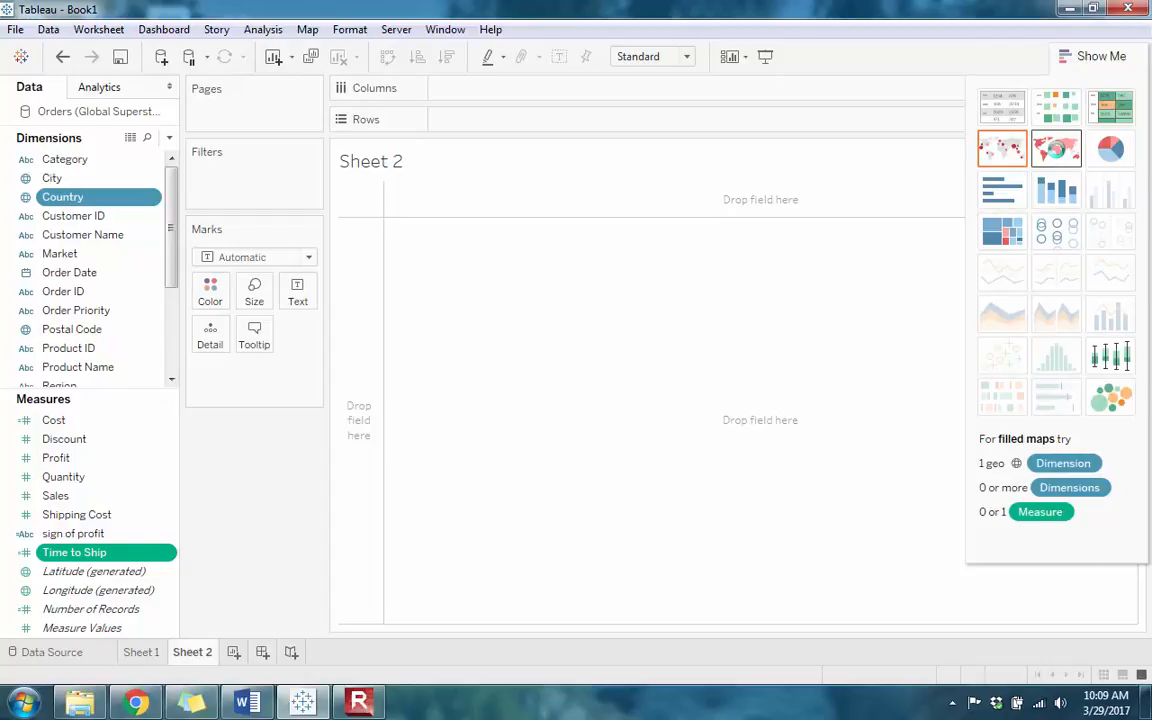
{"action": "left_click", "coordinate": [1058, 152]}
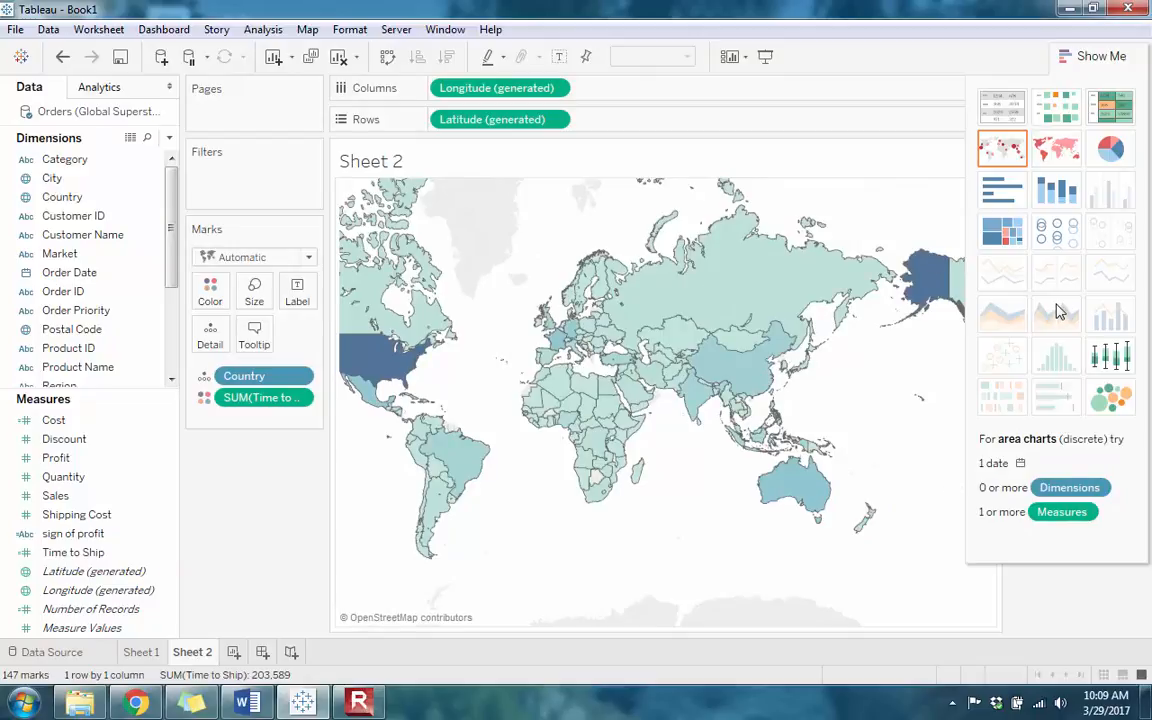
Change the aggregation of Time to Ship on the map's colour from sum to average
{"action": "mouse_move", "coordinate": [398, 368]}
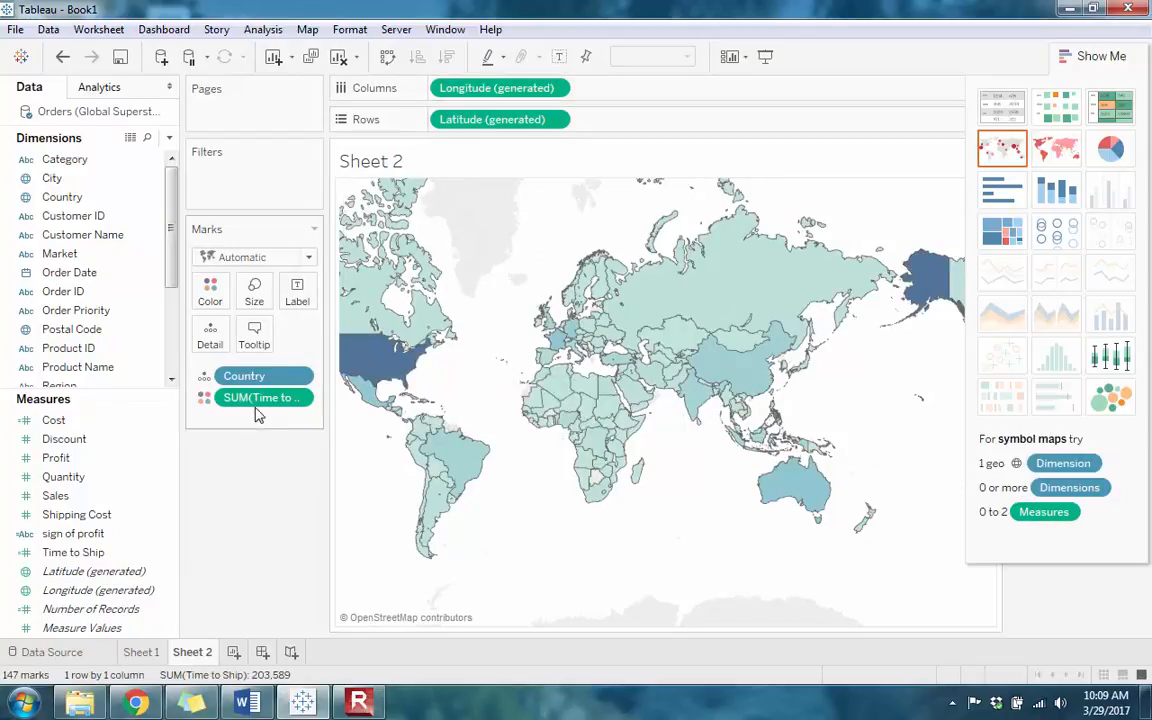
{"action": "left_click", "coordinate": [297, 399]}
{"action": "mouse_move", "coordinate": [315, 561]}
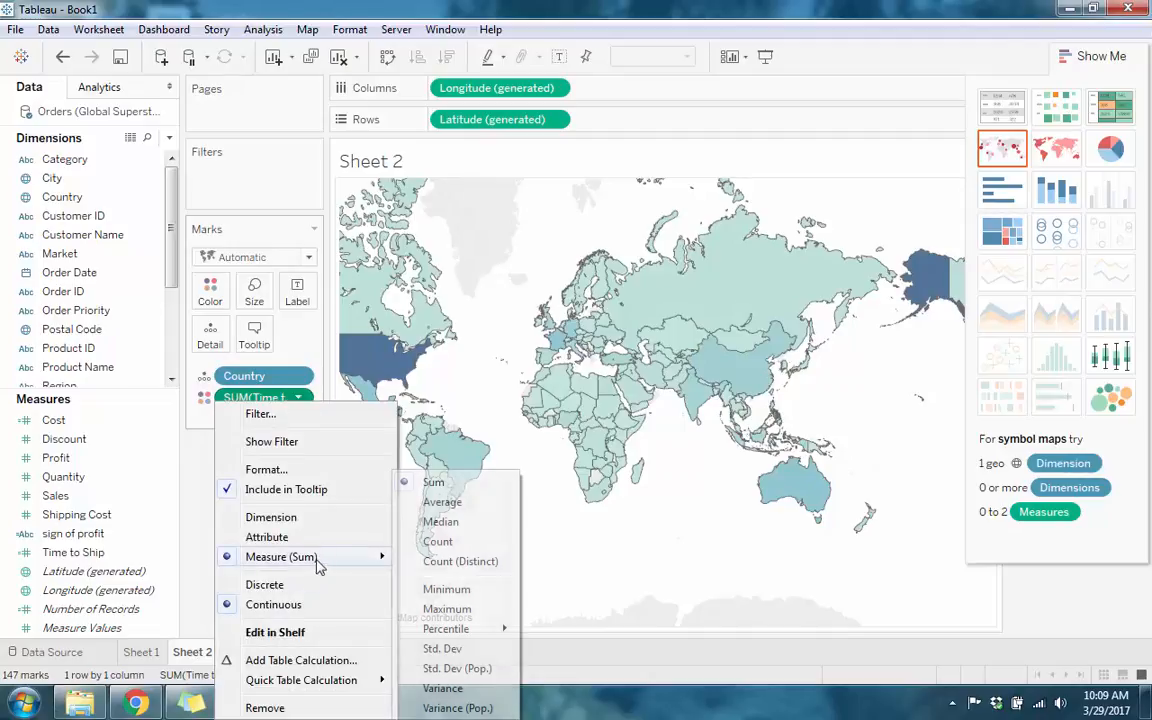
{"action": "left_click", "coordinate": [444, 502]}
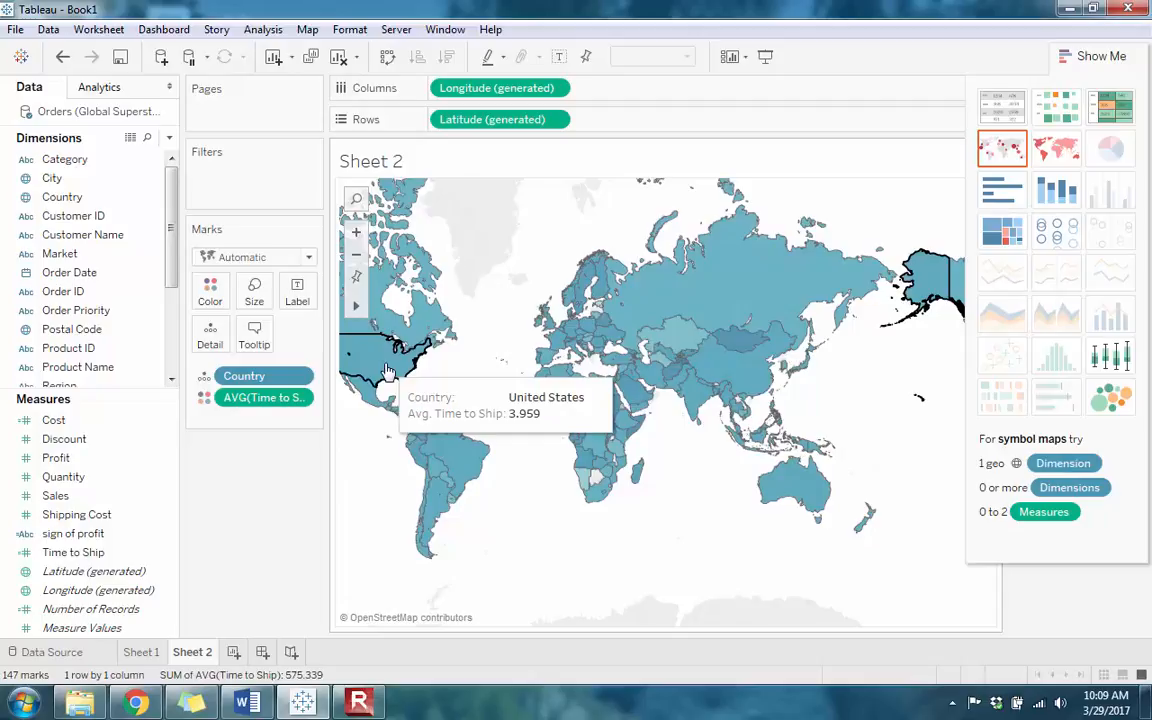
Apply the Orange-Blue Diverging palette to the map's average Time to Ship and hide the chart suggestions to reveal the colour legend
{"action": "left_click", "coordinate": [213, 300]}
{"action": "left_click", "coordinate": [268, 350]}
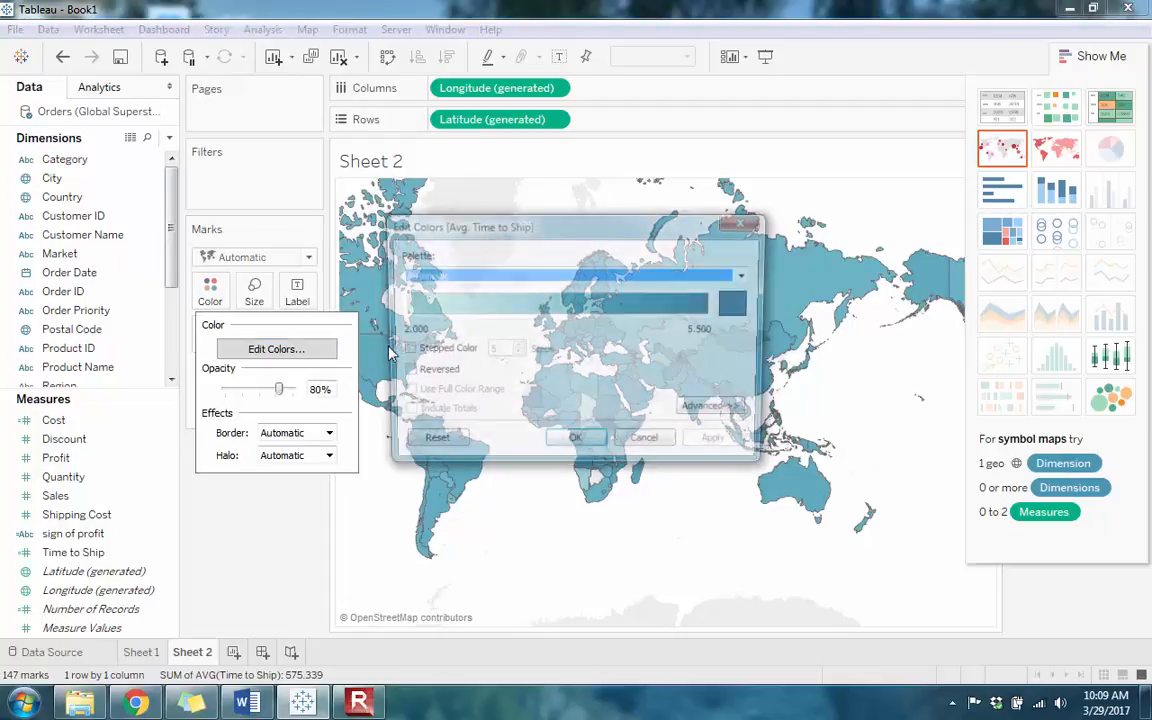
{"action": "left_click", "coordinate": [747, 276]}
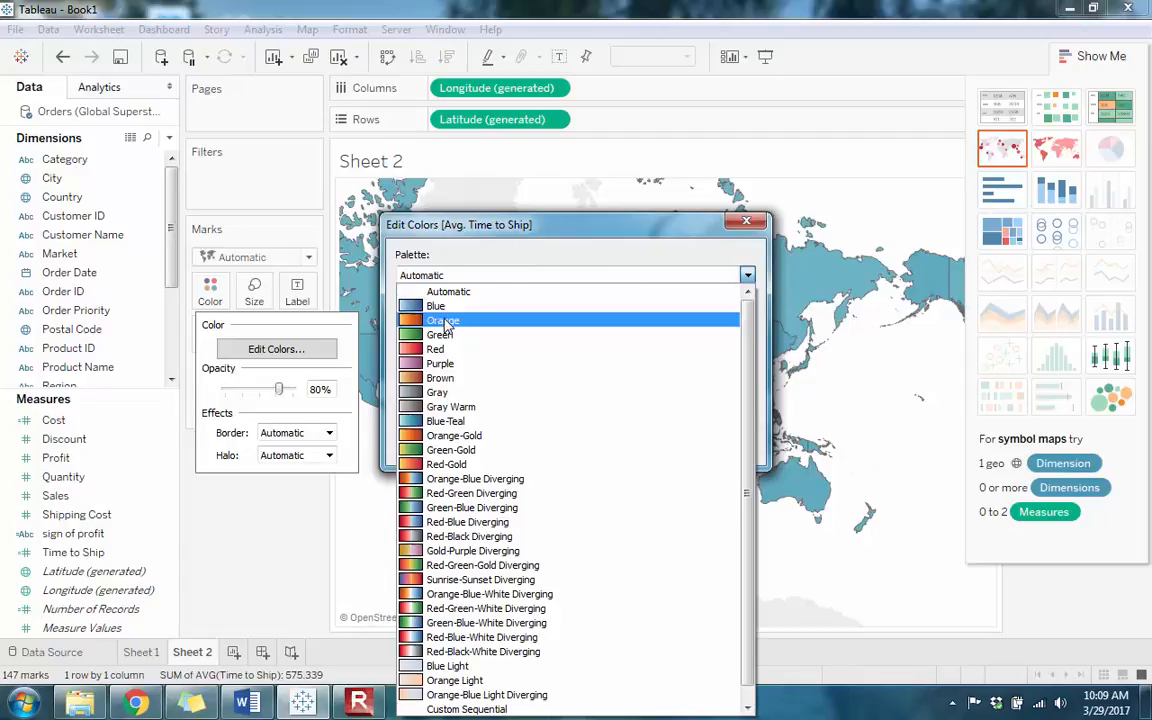
{"action": "left_click", "coordinate": [488, 482]}
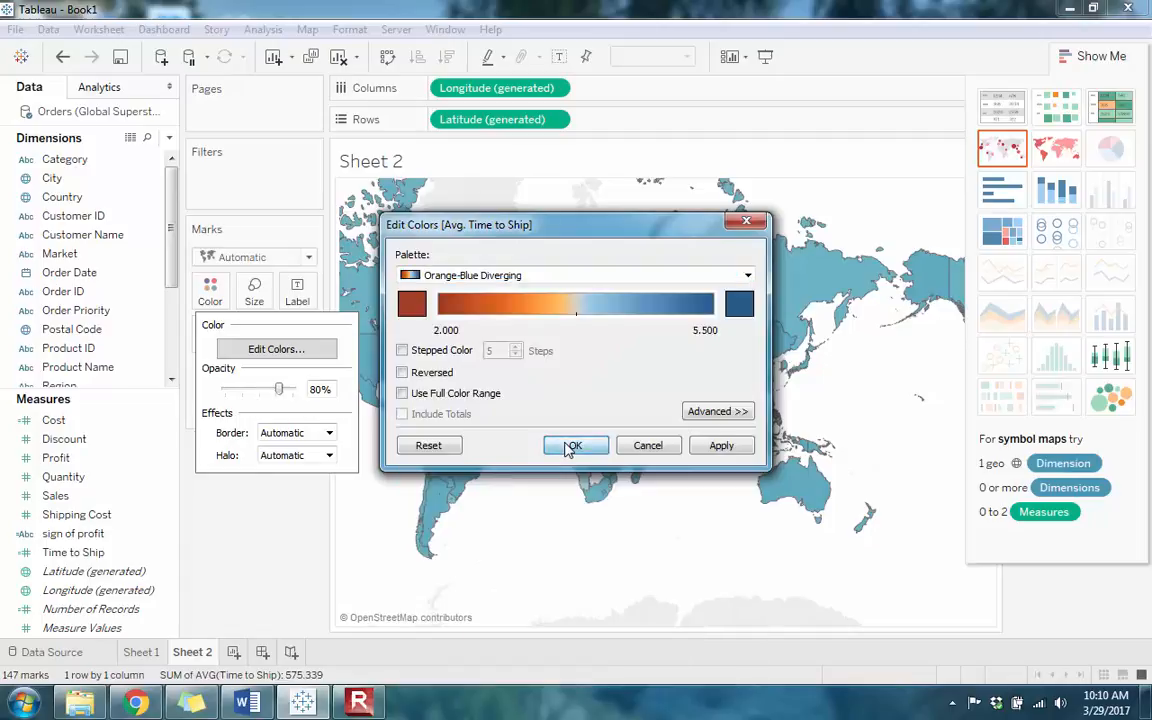
{"action": "left_click", "coordinate": [576, 442]}
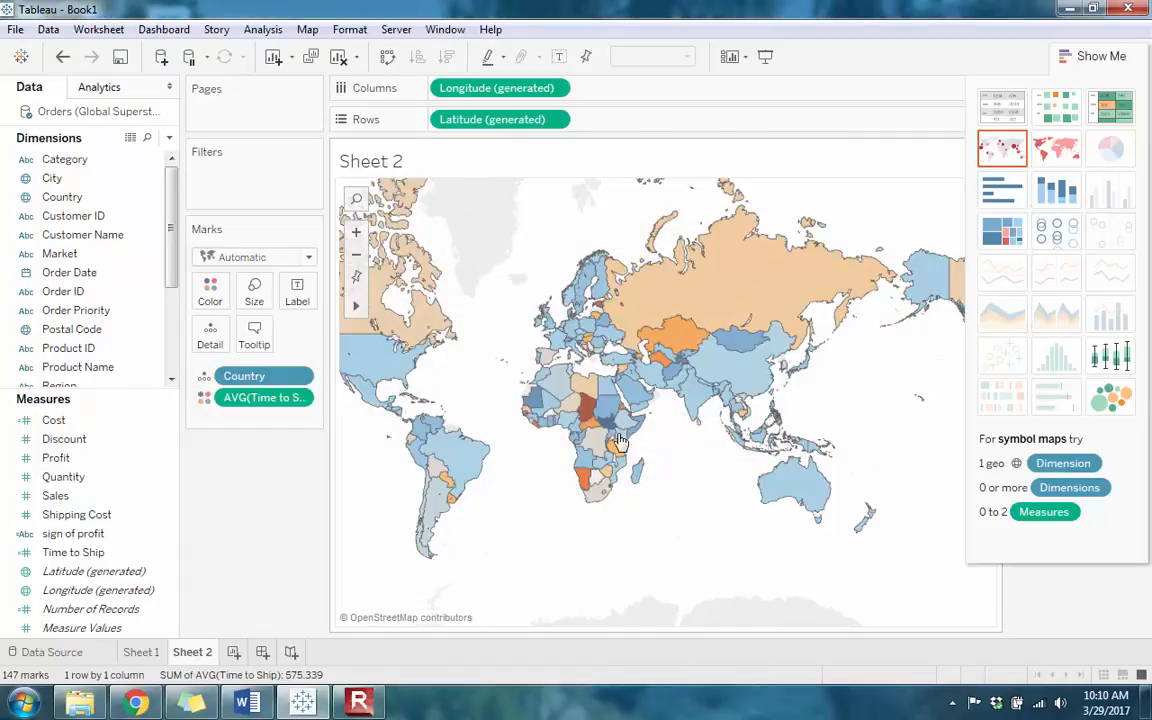
{"action": "left_click", "coordinate": [1088, 57]}
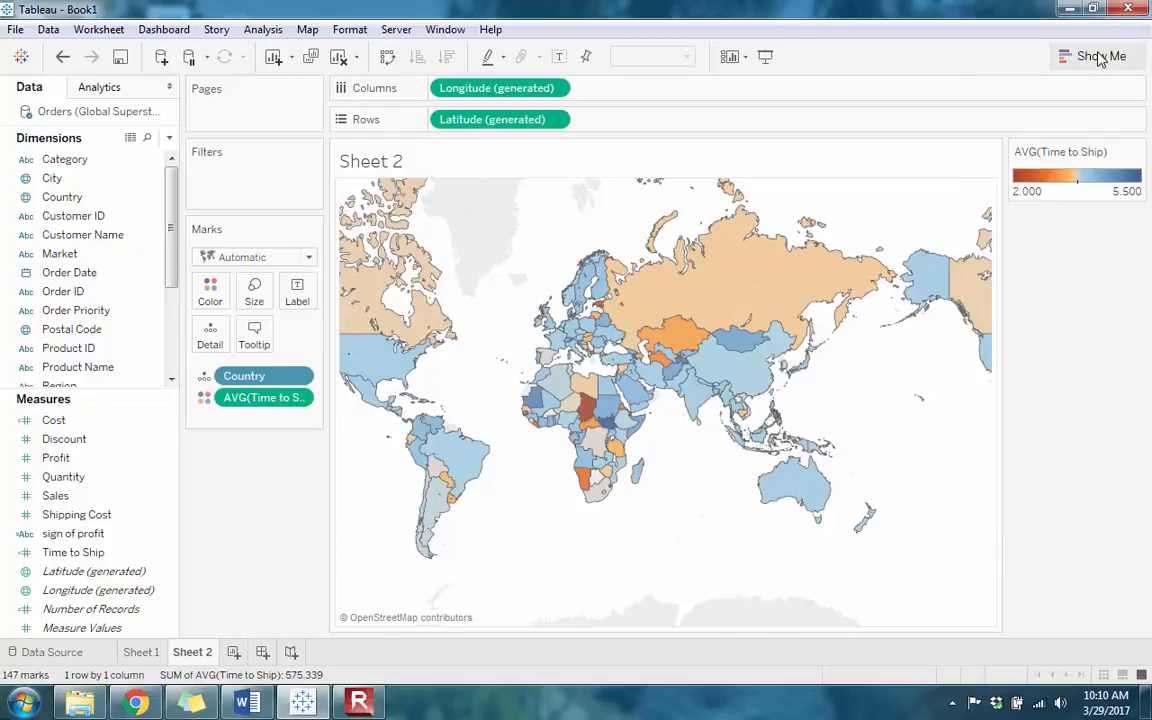
{"action": "mouse_move", "coordinate": [607, 425]}
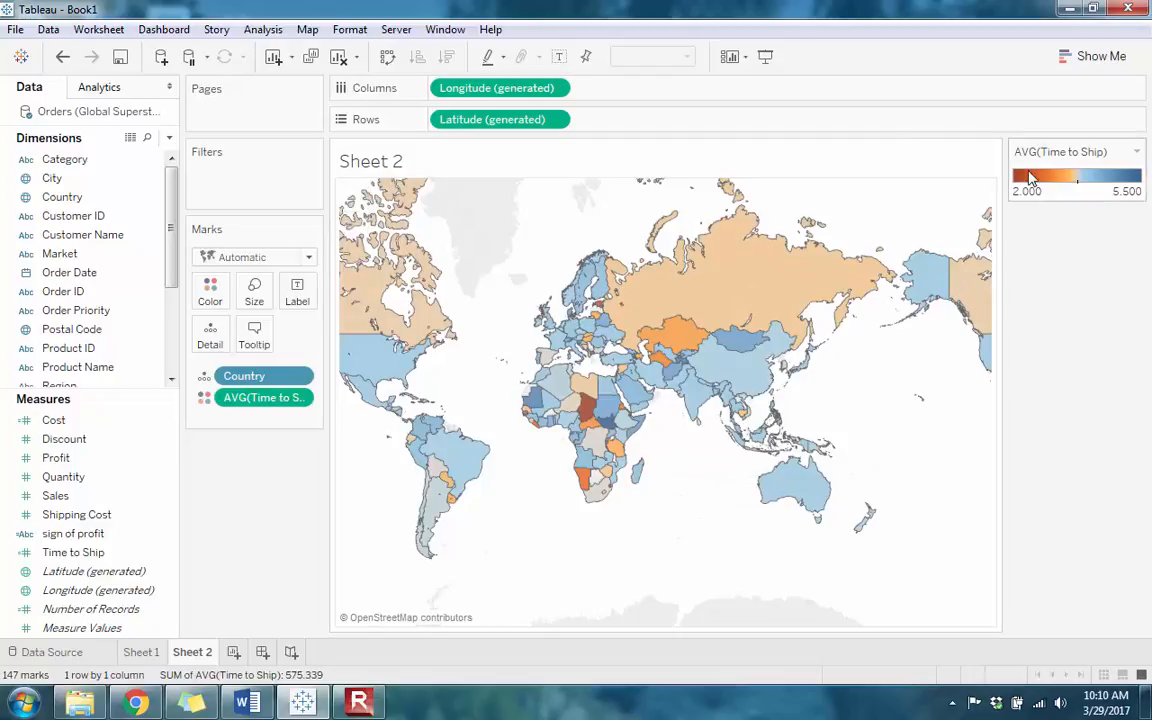
{"action": "mouse_move", "coordinate": [676, 313]}
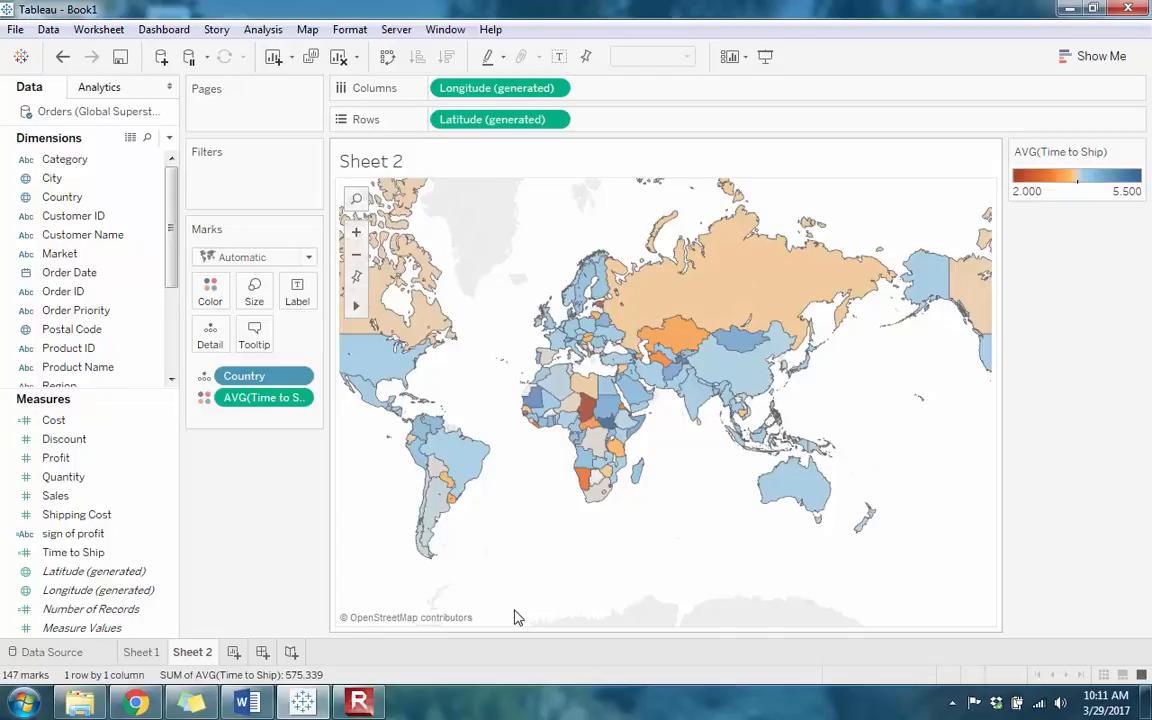
Add another worksheet and chart Sales as rows against Category as columns
{"action": "left_click", "coordinate": [233, 652]}
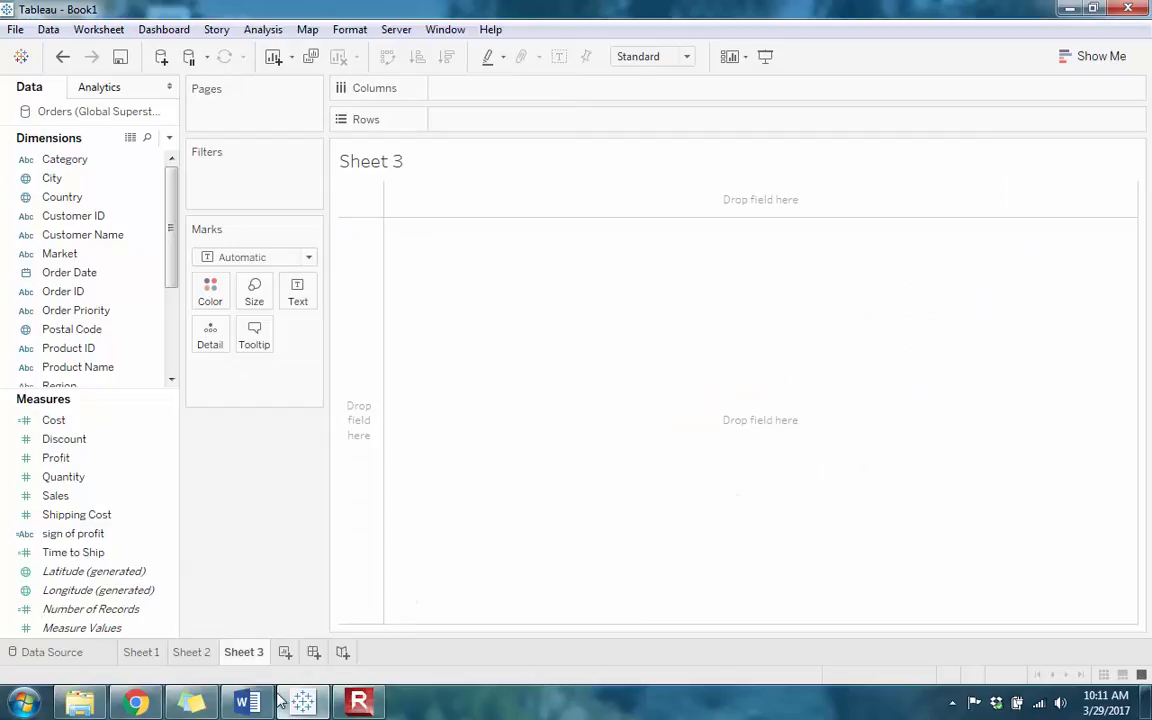
{"action": "left_click", "coordinate": [95, 162]}
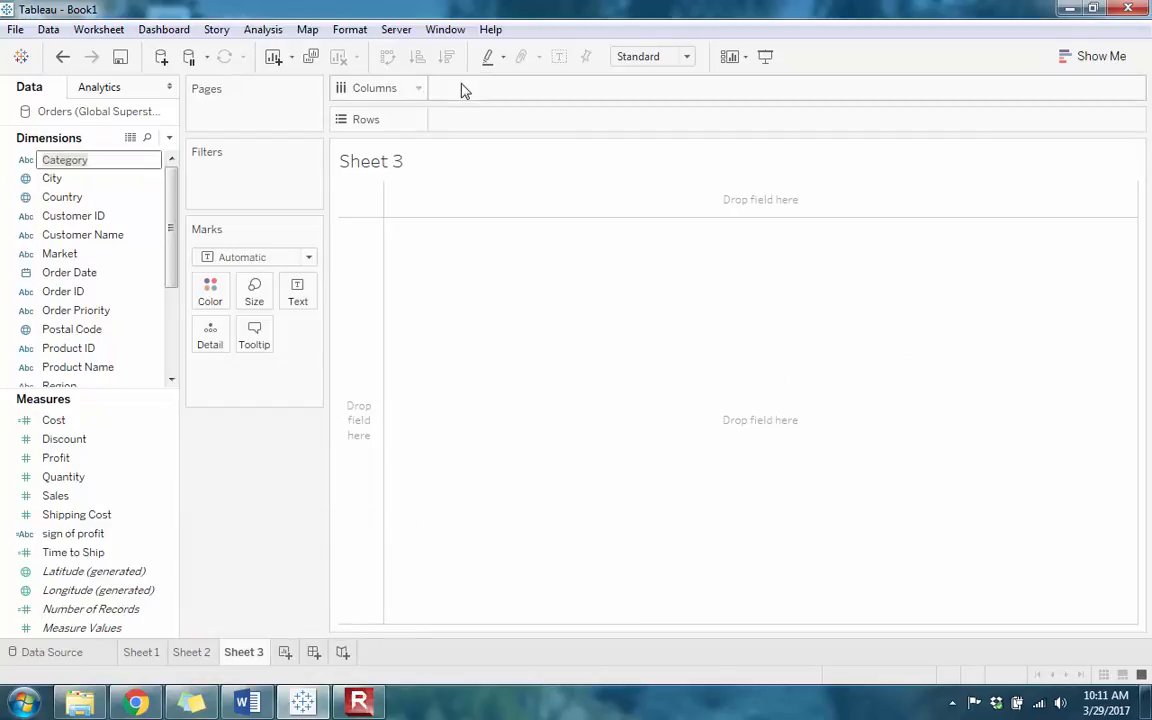
{"action": "left_click", "coordinate": [130, 178], "text": "ctrl"}
{"action": "left_click", "coordinate": [90, 160]}
{"action": "left_click_drag", "start_coordinate": [90, 160], "coordinate": [478, 90]}
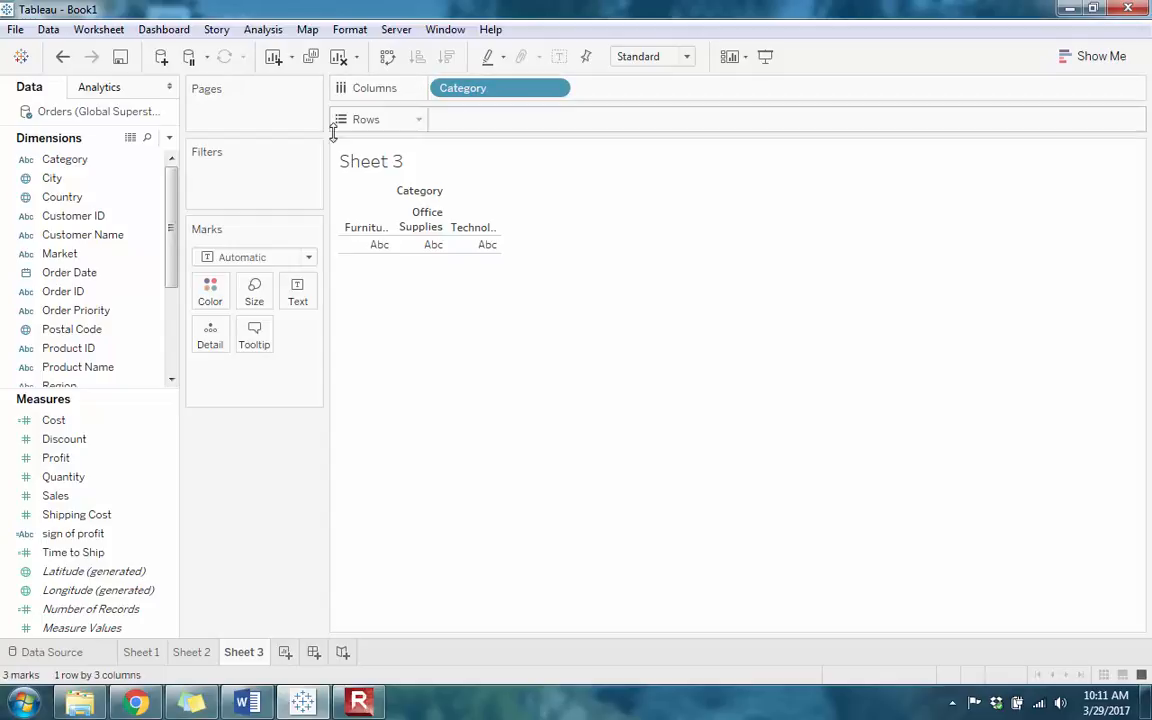
{"action": "left_click_drag", "start_coordinate": [56, 496], "coordinate": [487, 121]}
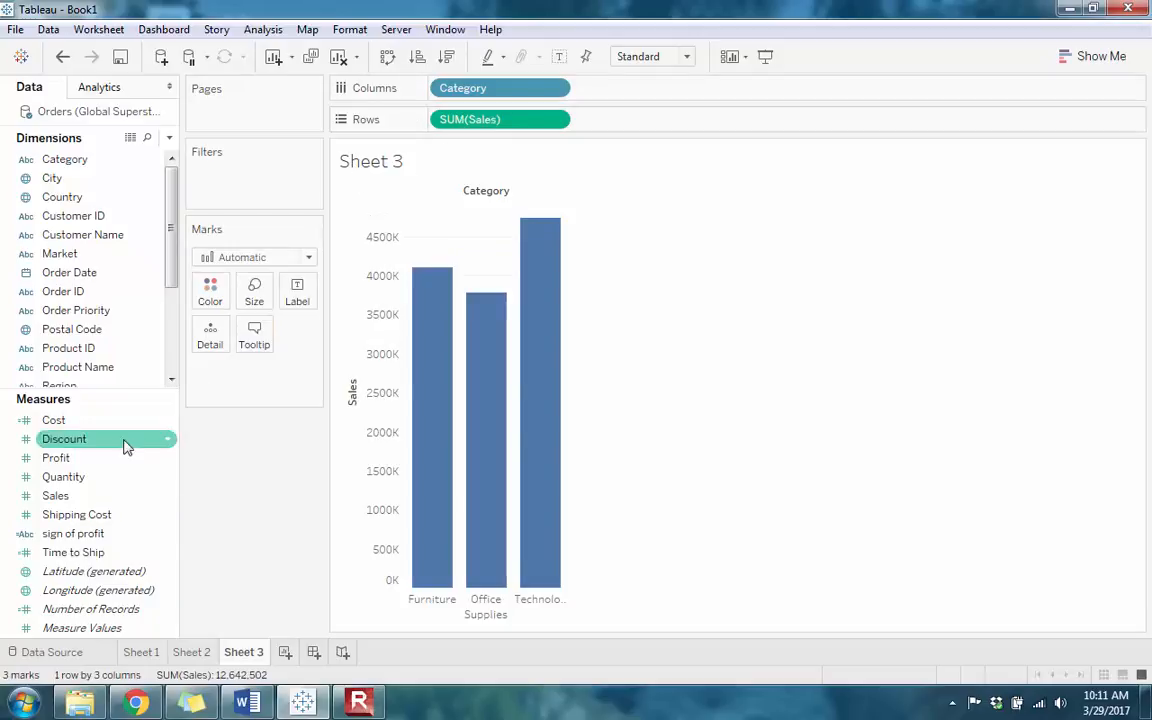
Add Order Date to the columns after Category and set it to continuous quarters
{"action": "left_click_drag", "start_coordinate": [78, 282], "coordinate": [627, 95]}
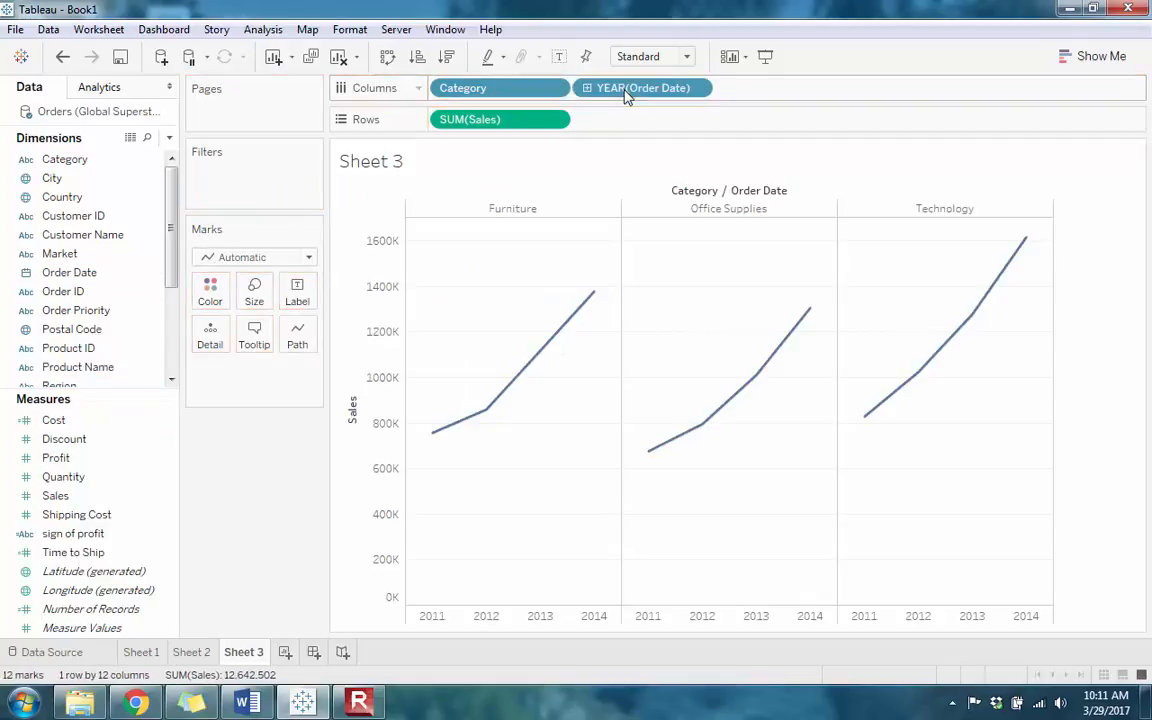
{"action": "left_click", "coordinate": [696, 88]}
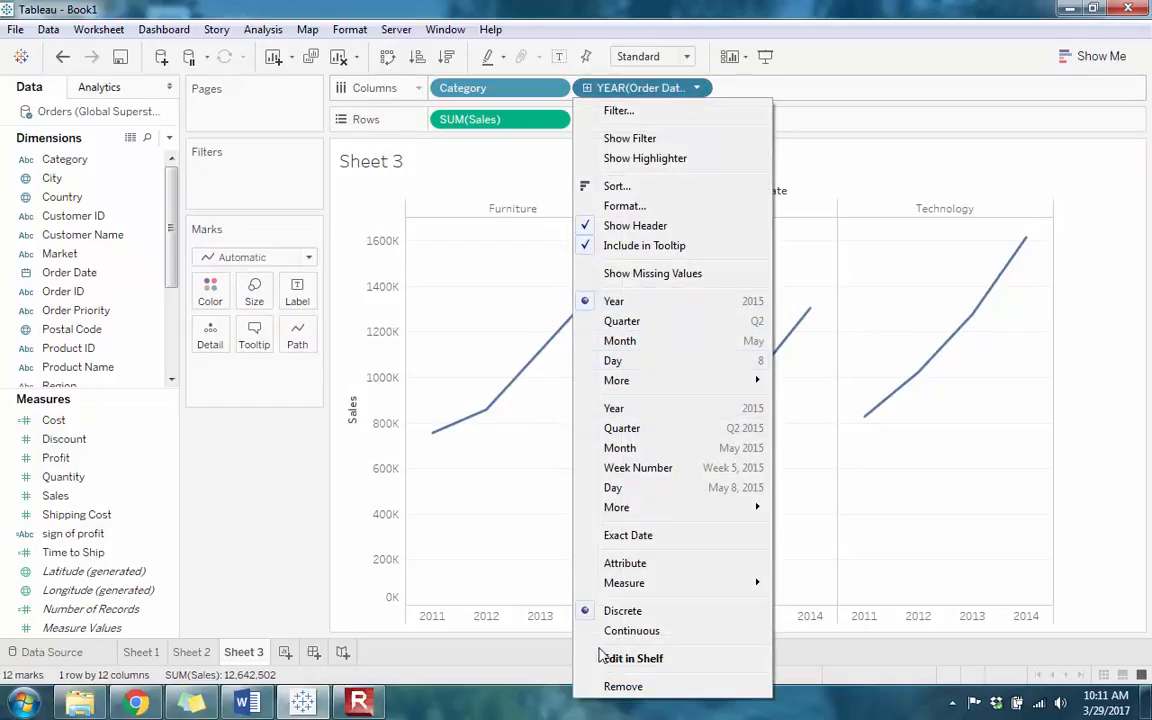
{"action": "left_click", "coordinate": [621, 432]}
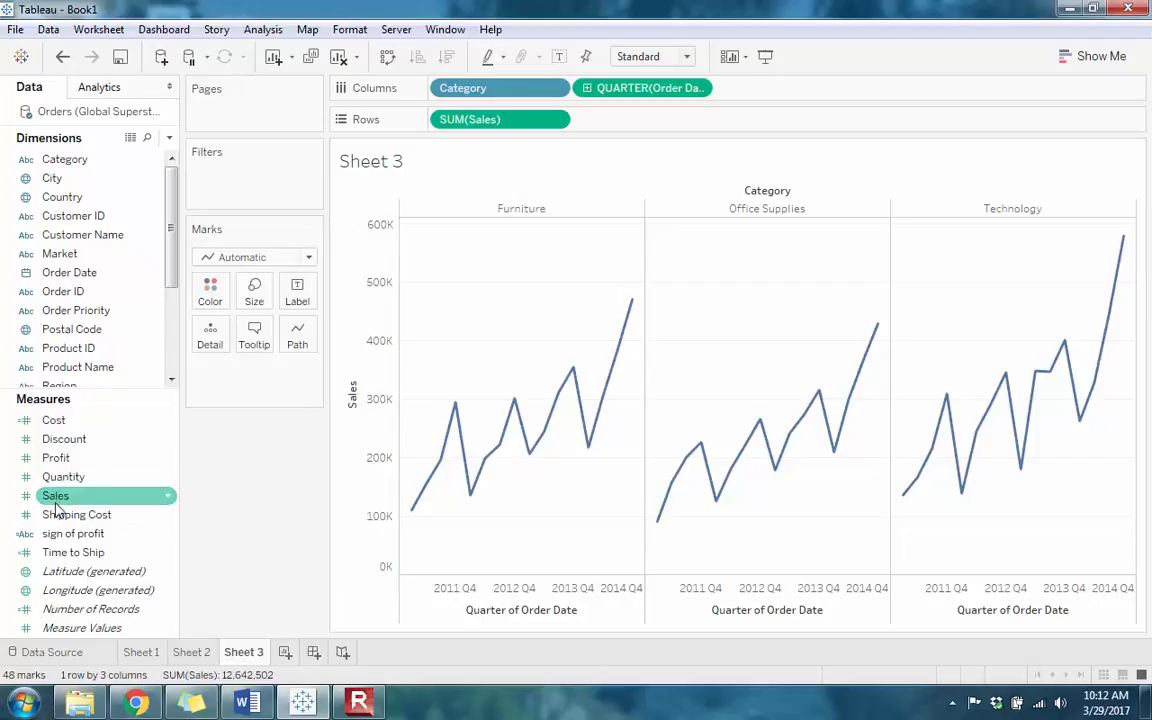
Add Sales to the rows a second time and apply the Running Total quick table calculation to that copy
{"action": "left_click_drag", "start_coordinate": [47, 502], "coordinate": [640, 128]}
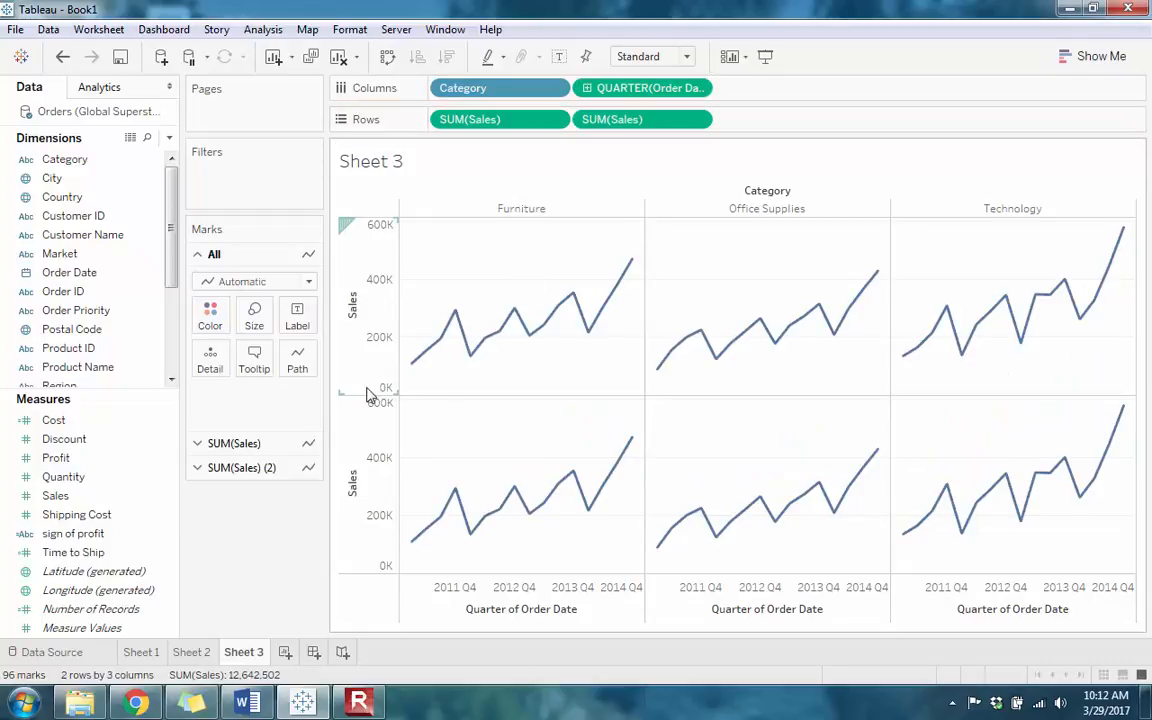
{"action": "left_click", "coordinate": [699, 120]}
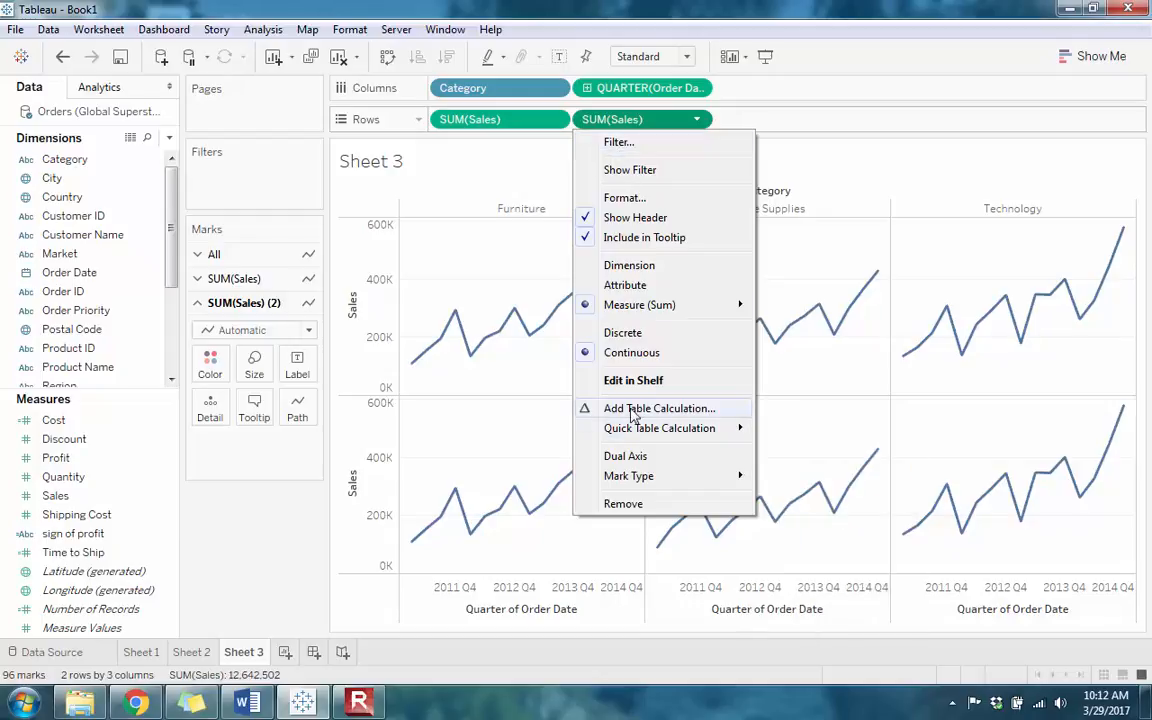
{"action": "mouse_move", "coordinate": [648, 428]}
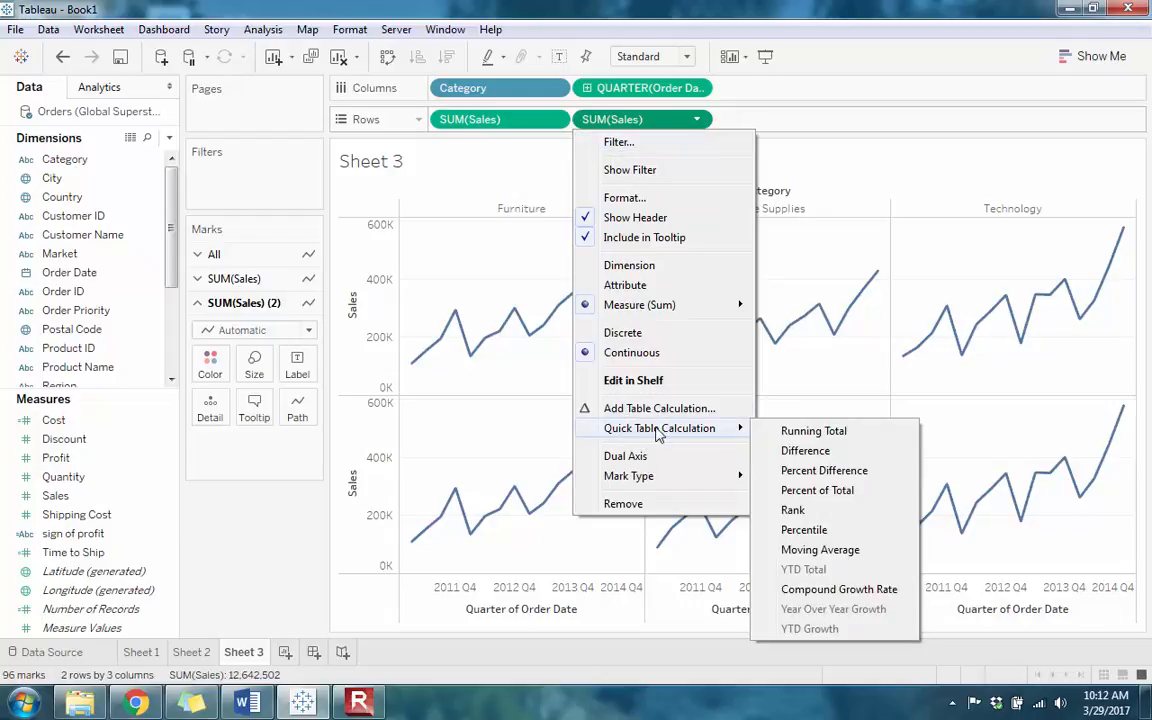
{"action": "left_click", "coordinate": [812, 431]}
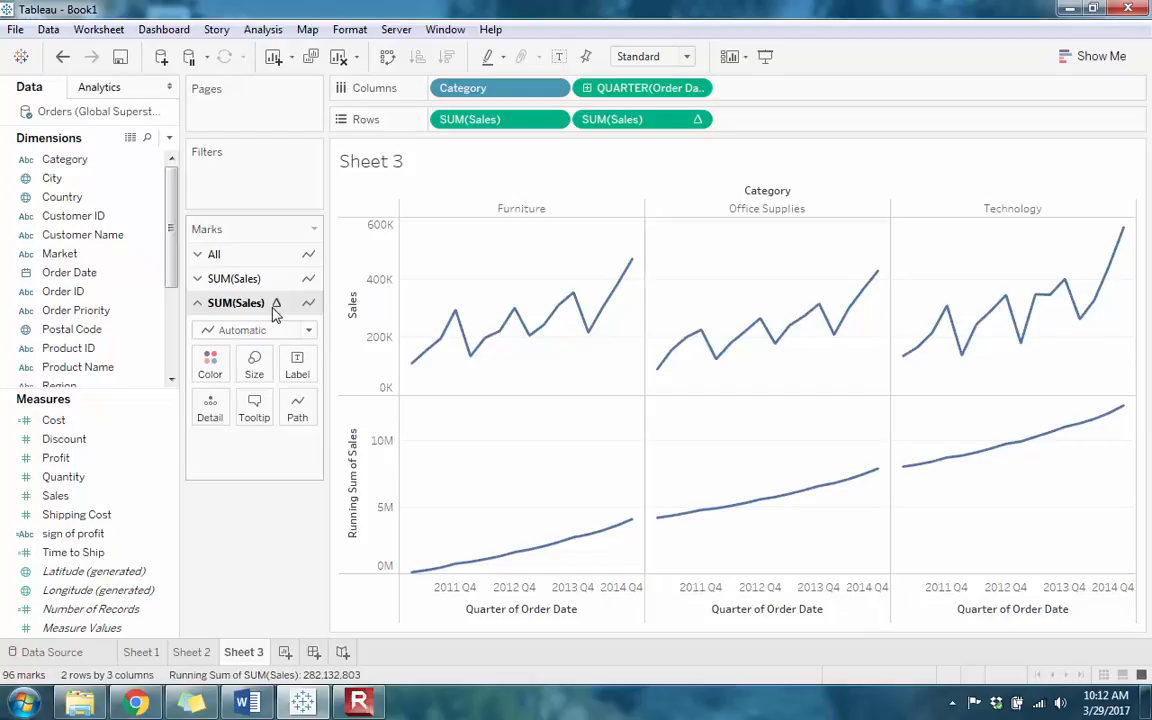
Add another blank worksheet, then open the Sales_Quotas packaged workbook from the Class Files folder in a maximized Tableau window
{"action": "left_click", "coordinate": [285, 652]}
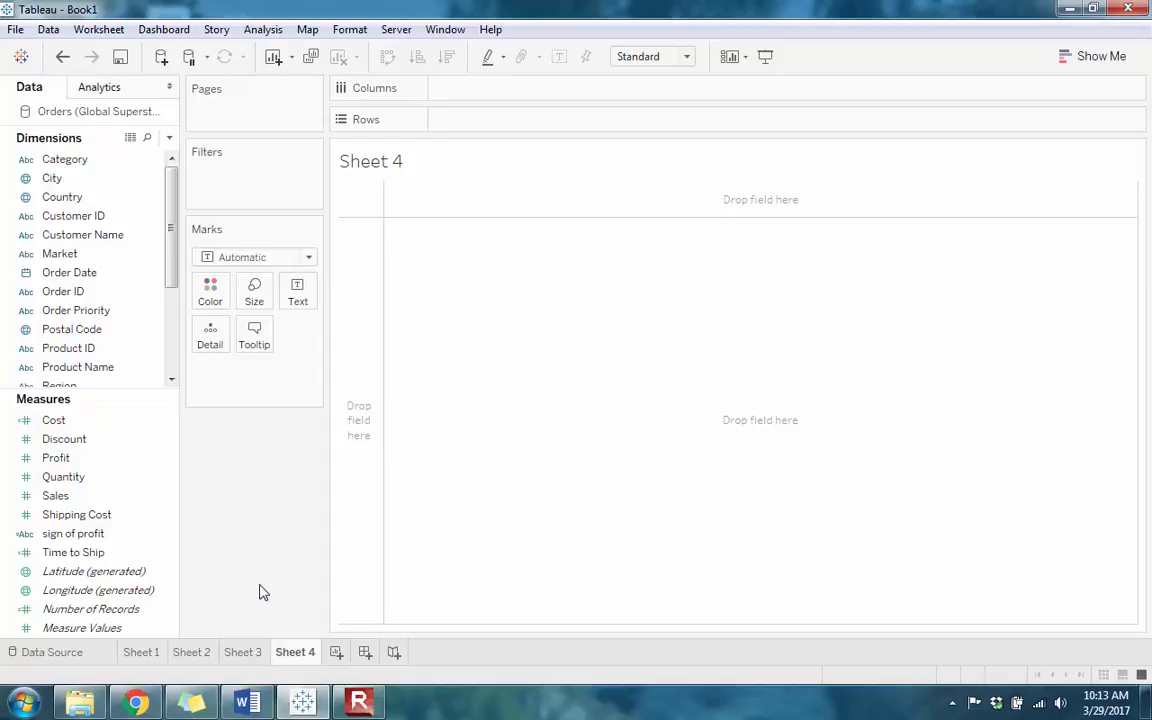
{"action": "left_click", "coordinate": [1069, 9]}
{"action": "left_click", "coordinate": [84, 704]}
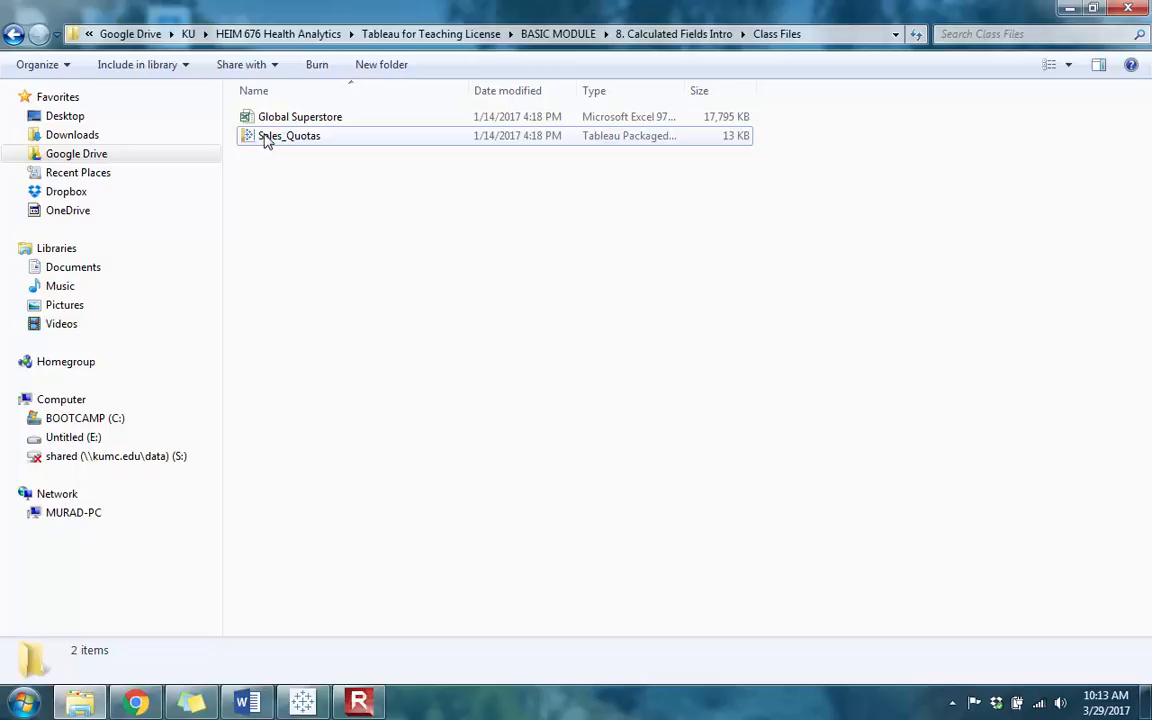
{"action": "left_click", "coordinate": [267, 140]}
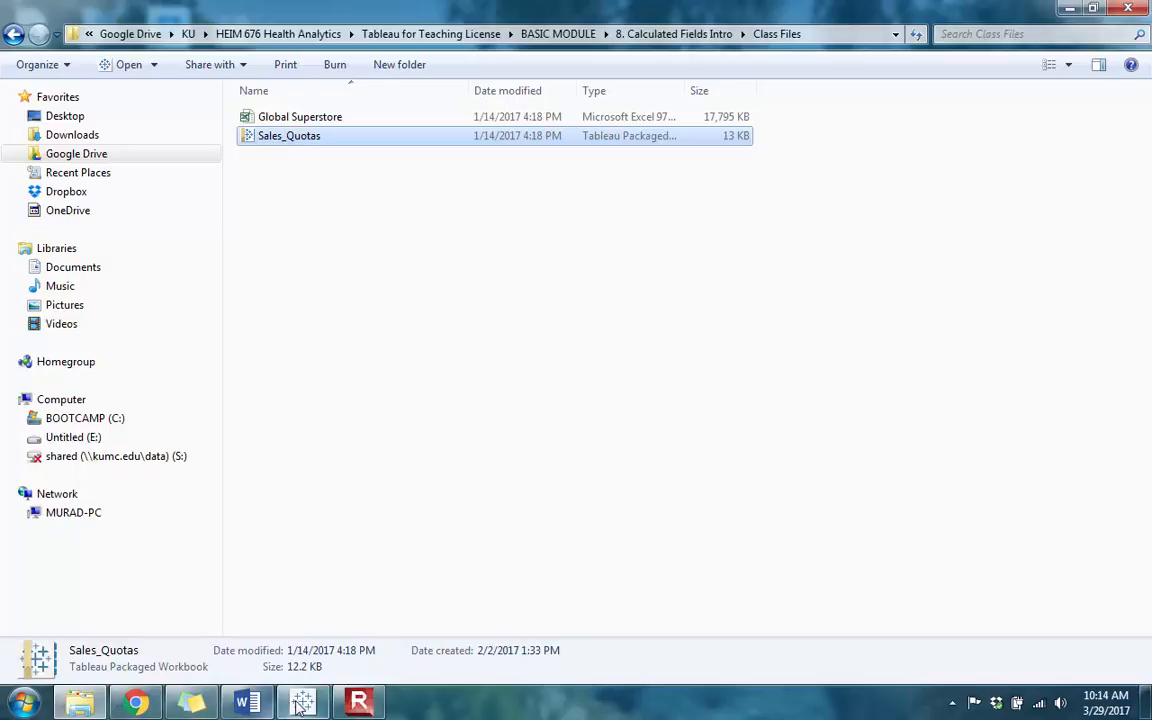
{"action": "mouse_move", "coordinate": [300, 705]}
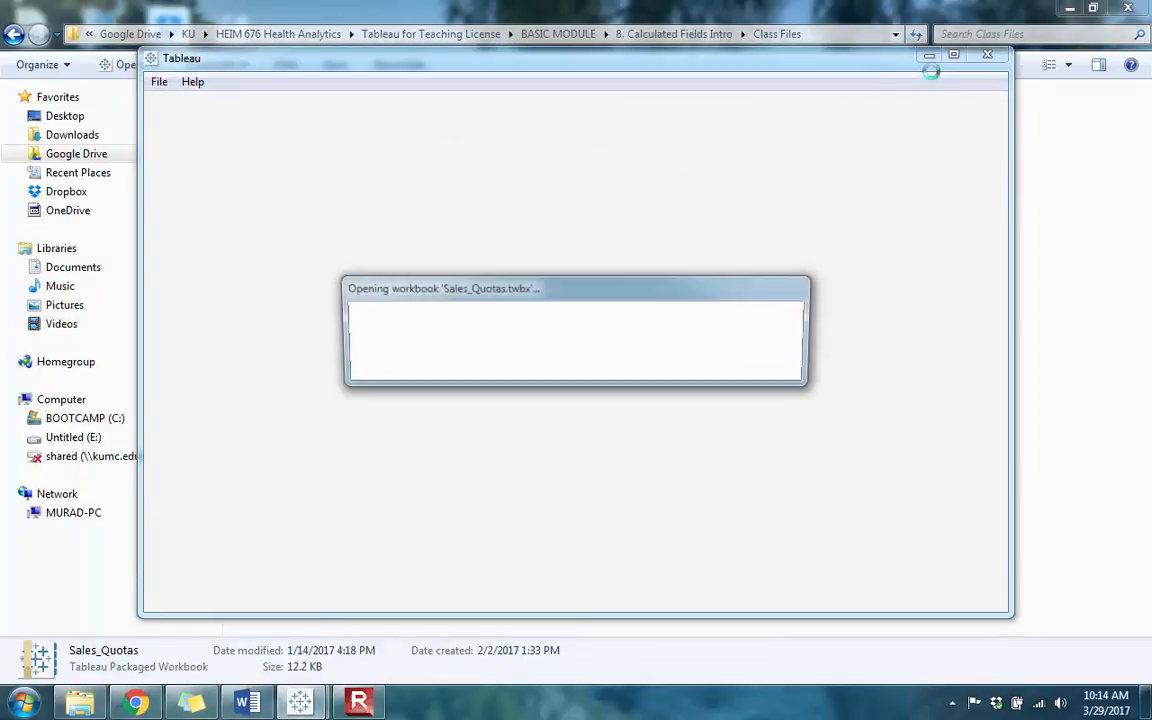
{"action": "left_click", "coordinate": [580, 351]}
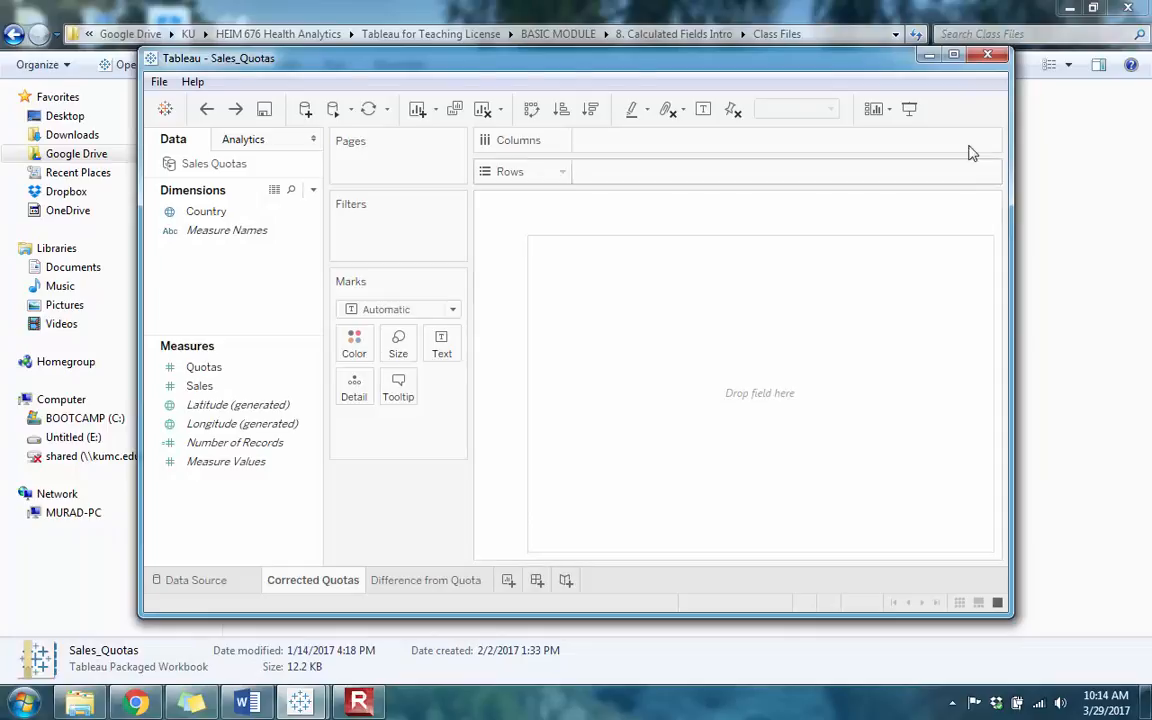
{"action": "double_click", "coordinate": [855, 50]}
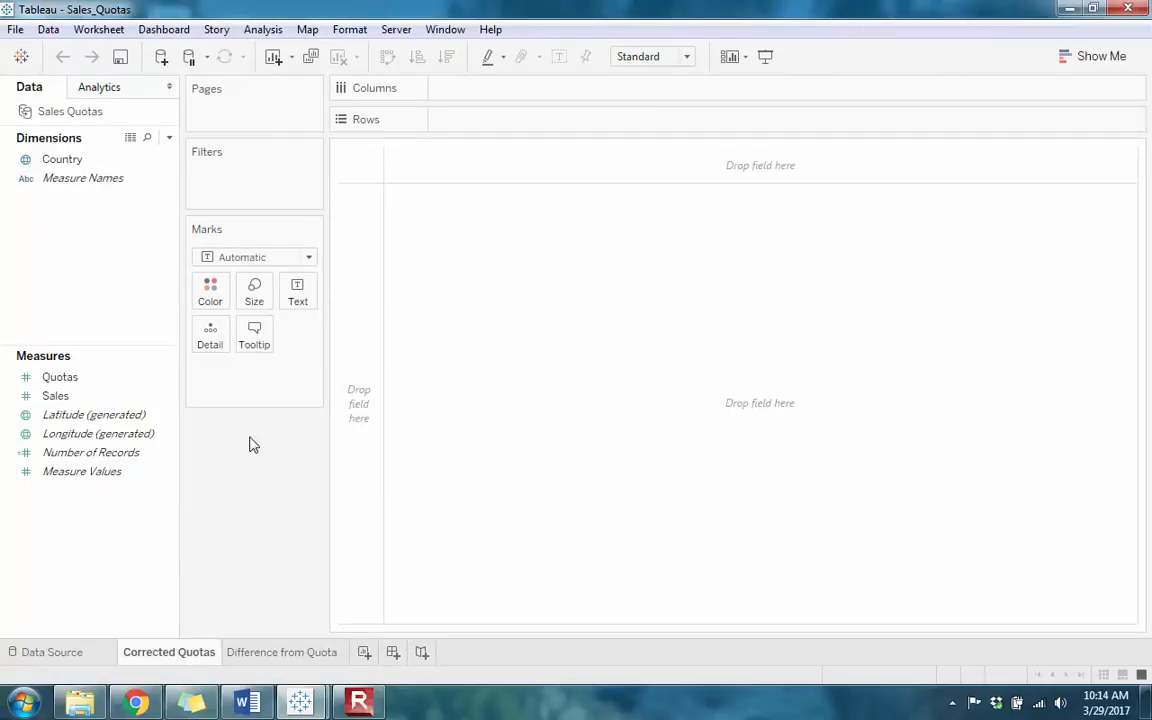
Plot Country as a symbol map on the Corrected Quotas sheet
{"action": "left_click", "coordinate": [80, 163]}
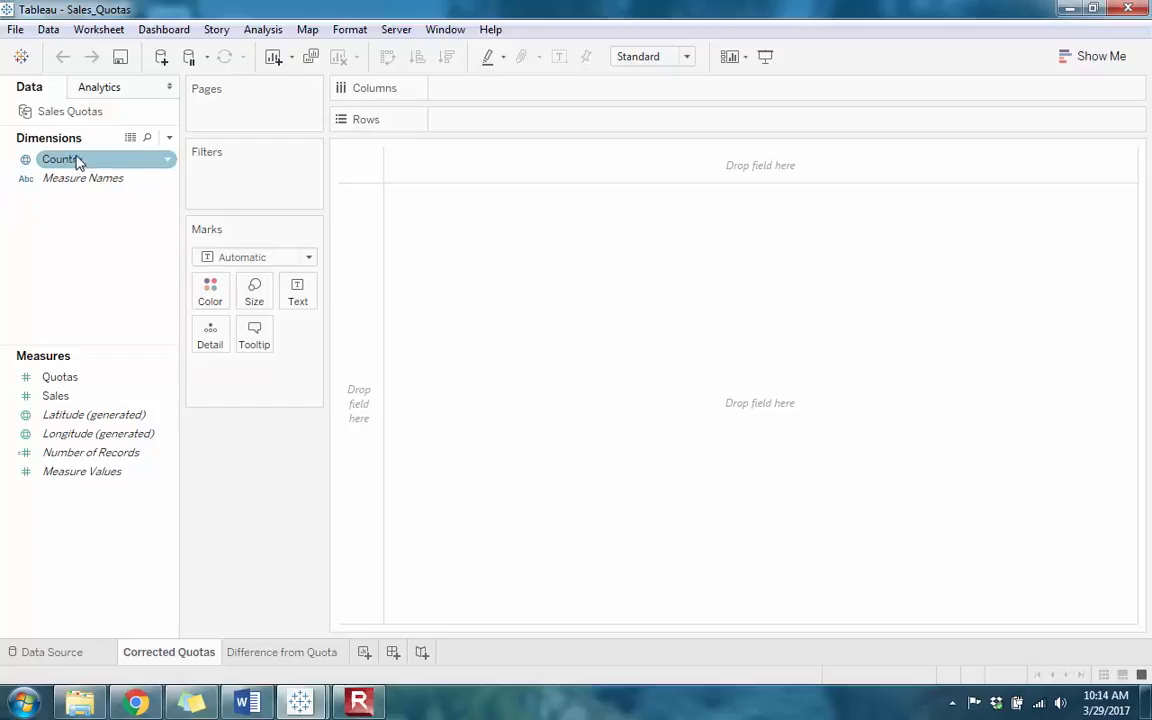
{"action": "left_click", "coordinate": [65, 163]}
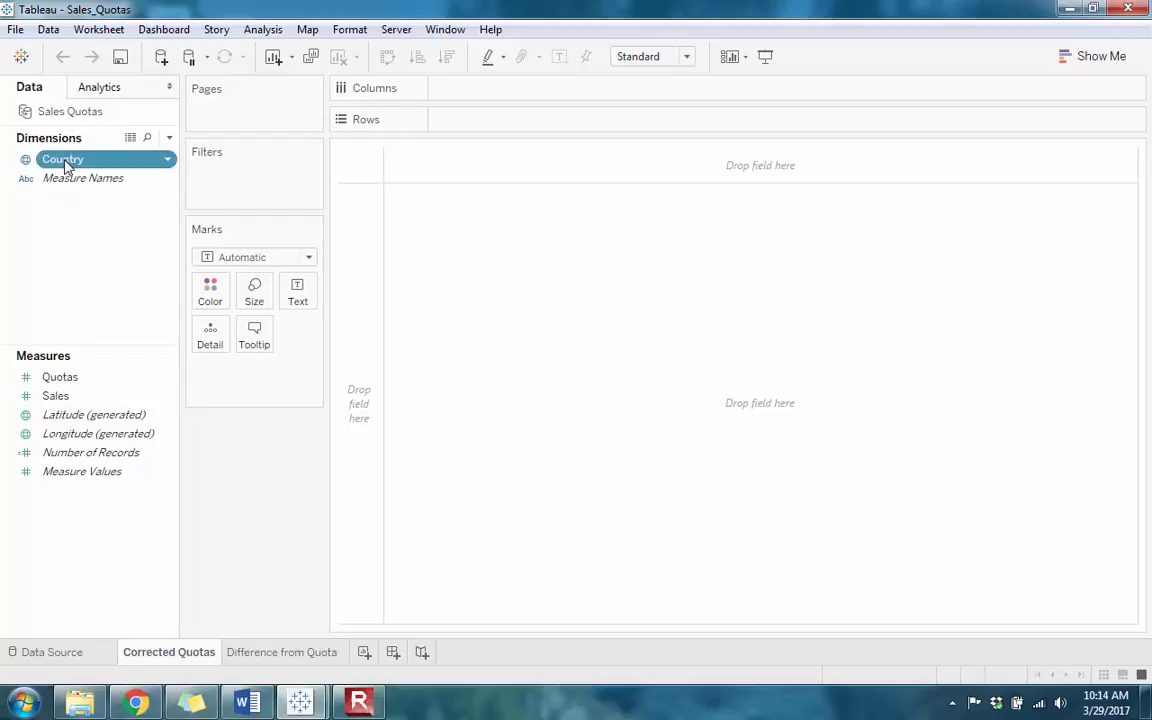
{"action": "double_click", "coordinate": [65, 163]}
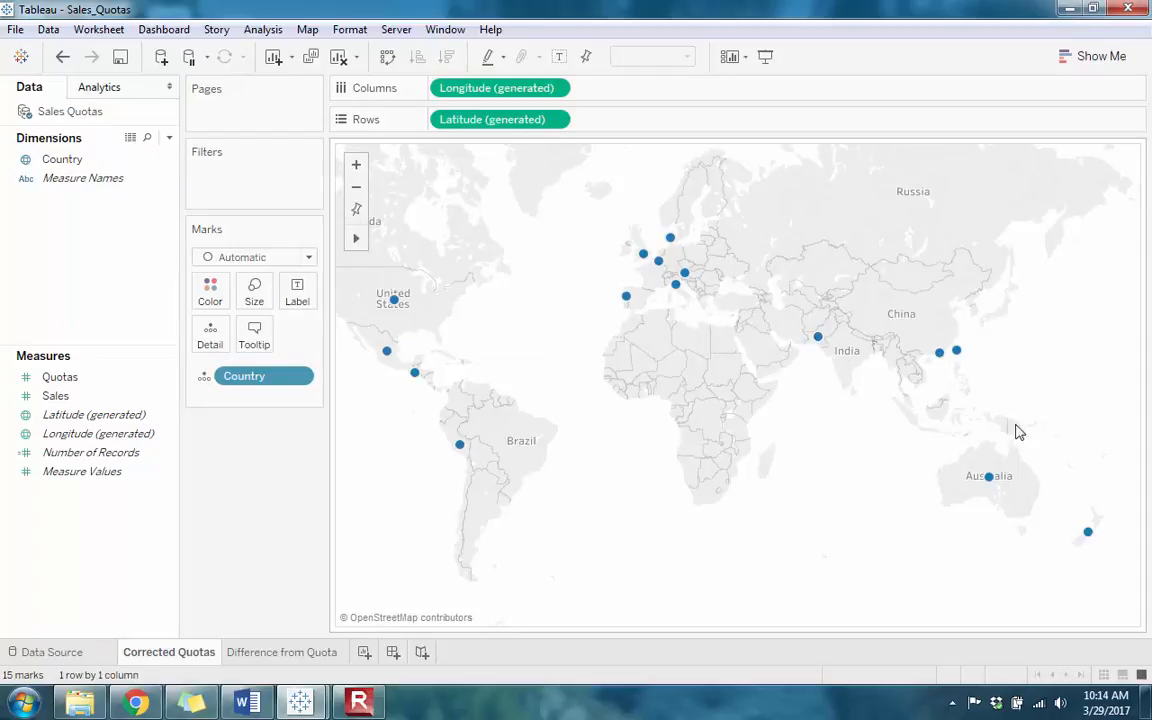
View the full underlying data of the map and examine the null Quotas entries for Austria, Portugal and Taiwan
{"action": "right_click", "coordinate": [512, 299]}
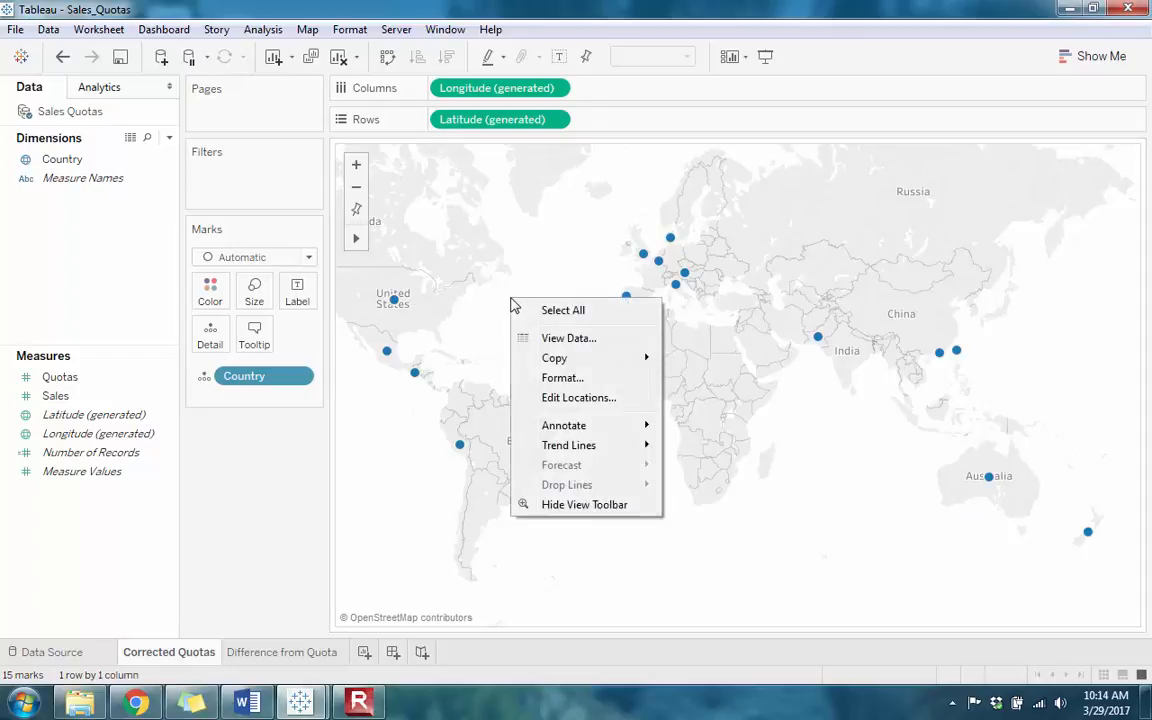
{"action": "left_click", "coordinate": [556, 340]}
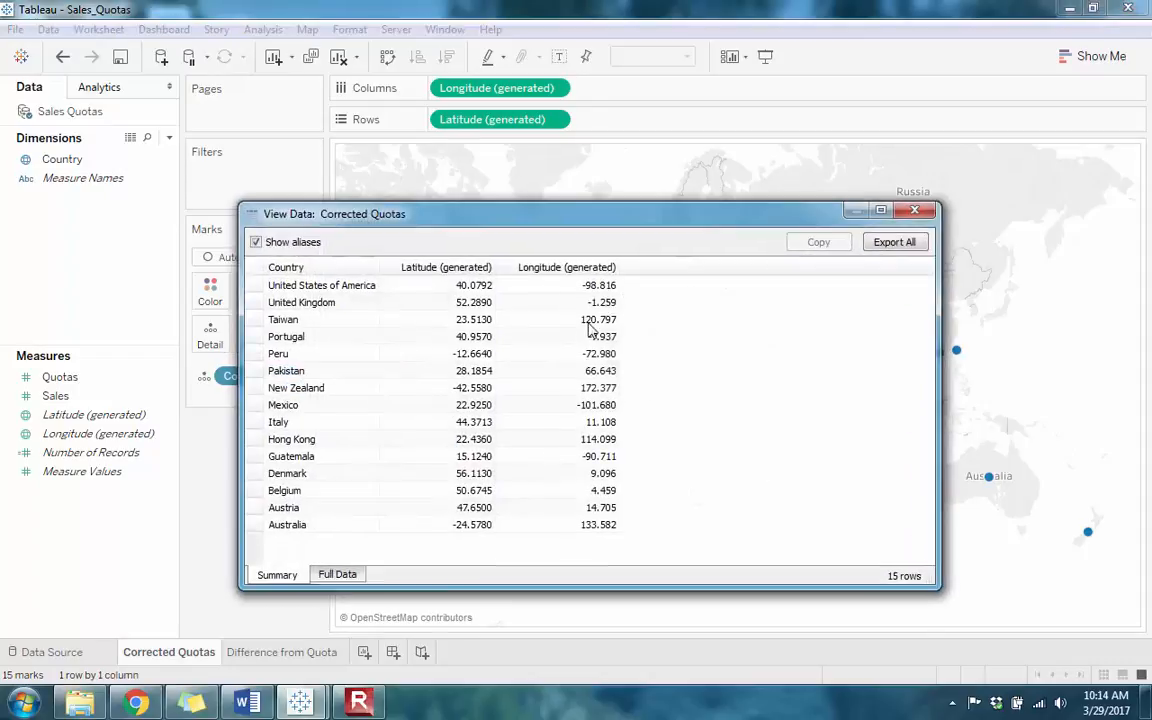
{"action": "left_click", "coordinate": [336, 576]}
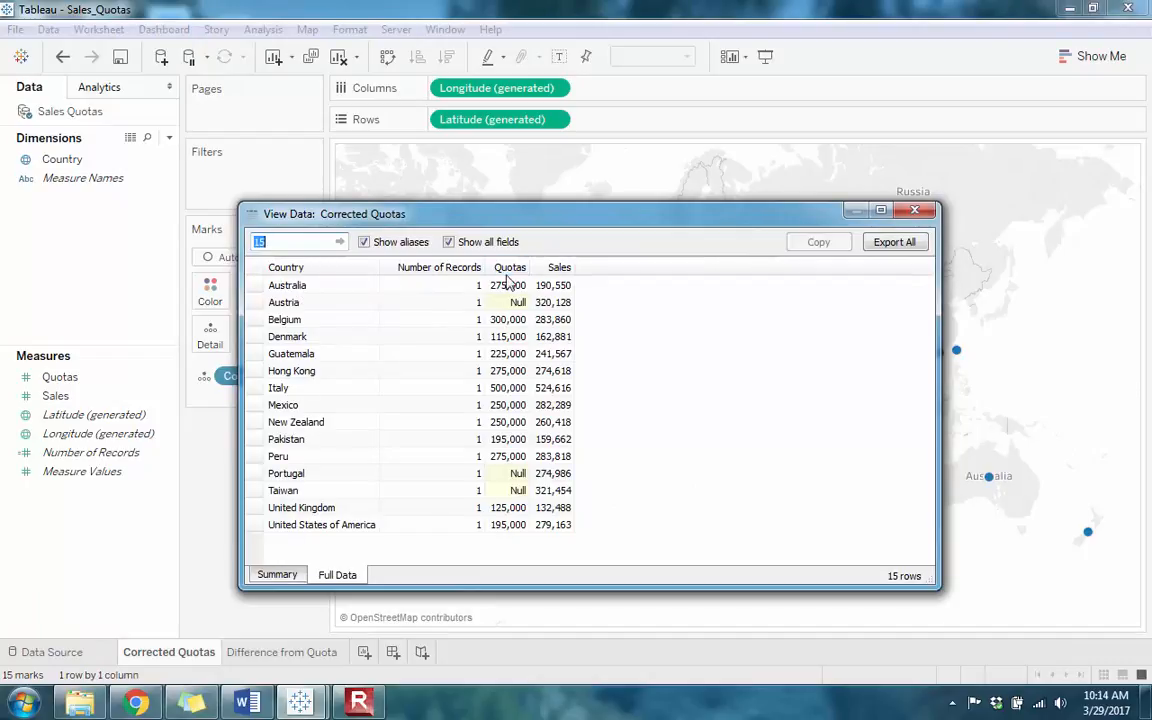
{"action": "left_click", "coordinate": [518, 303]}
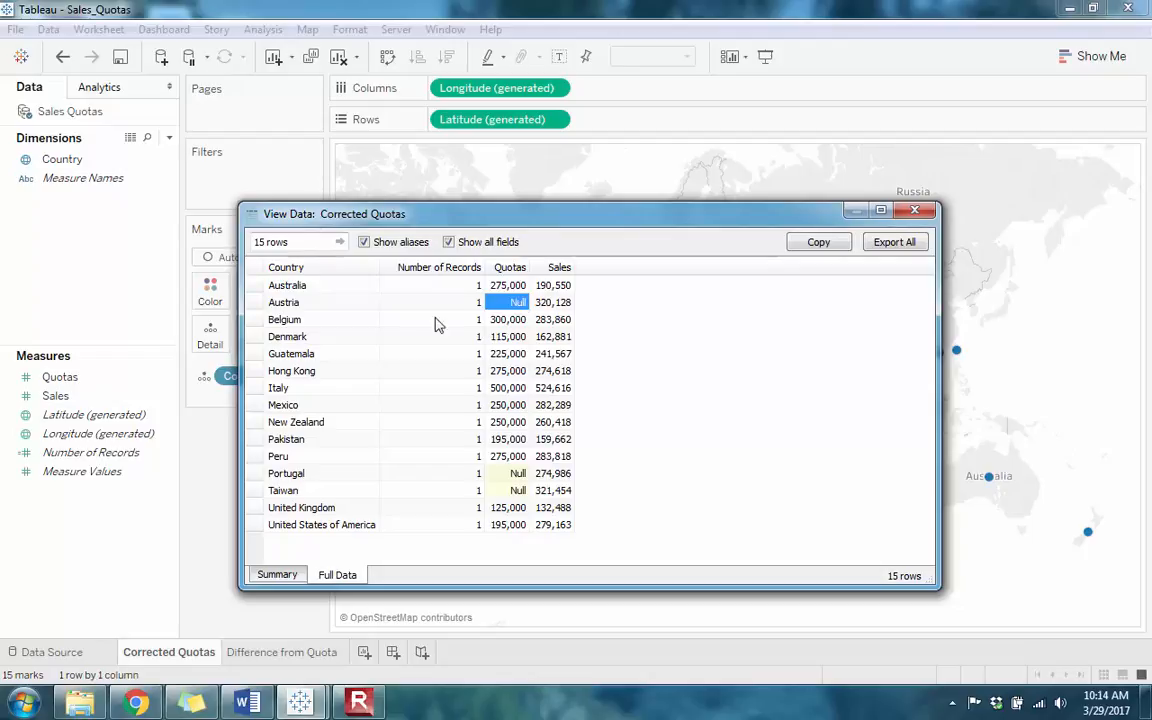
{"action": "left_click", "coordinate": [516, 473]}
{"action": "left_click", "coordinate": [516, 490]}
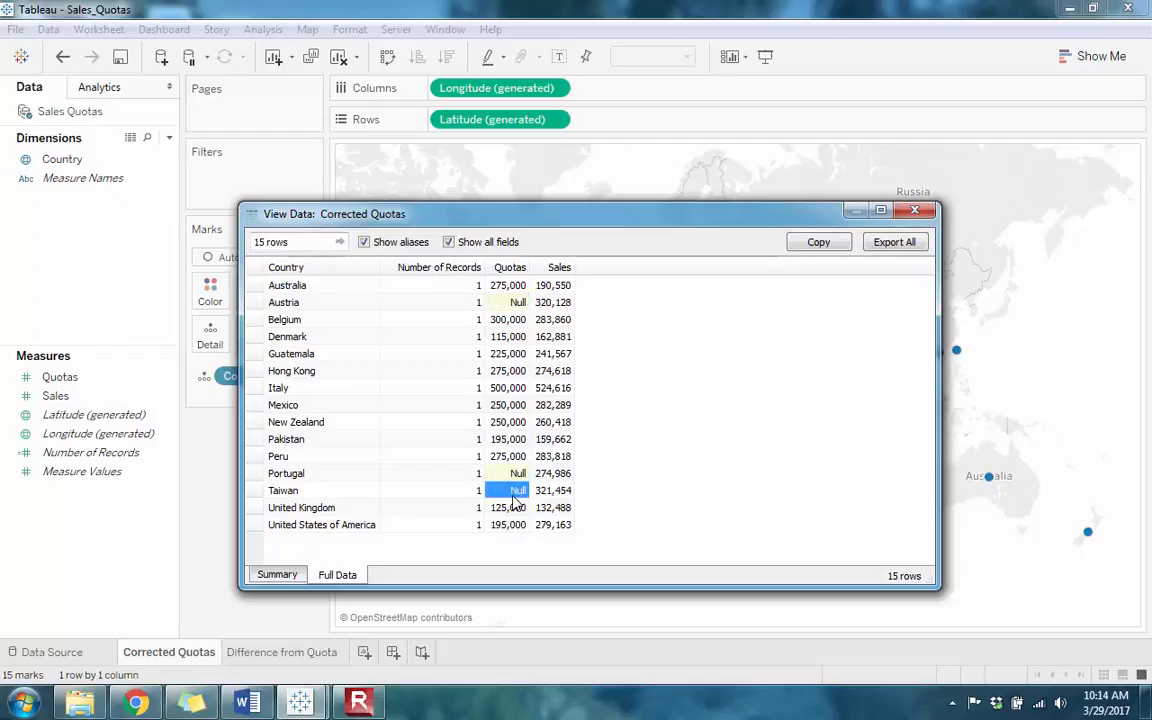
{"action": "left_click", "coordinate": [516, 302]}
{"action": "left_click", "coordinate": [516, 473]}
{"action": "left_click", "coordinate": [516, 490]}
{"action": "left_click", "coordinate": [516, 302]}
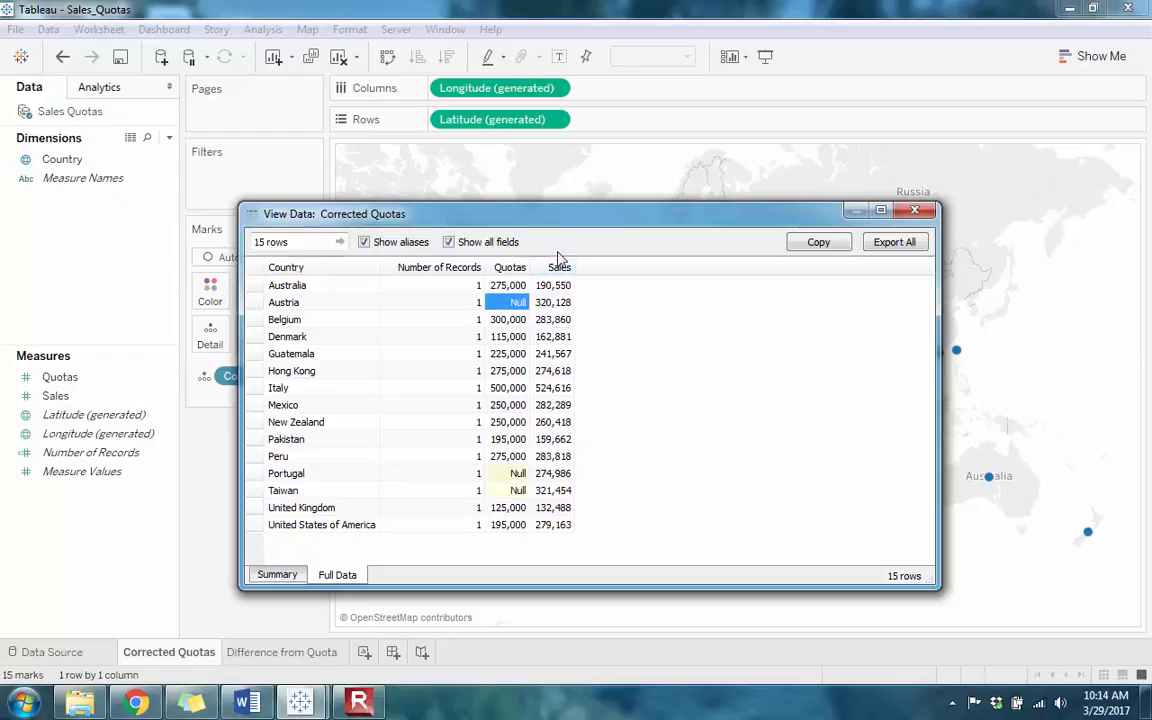
Compare Quotas with Sales for Australia and the countries with null quotas, and close the data view
{"action": "left_click", "coordinate": [504, 286]}
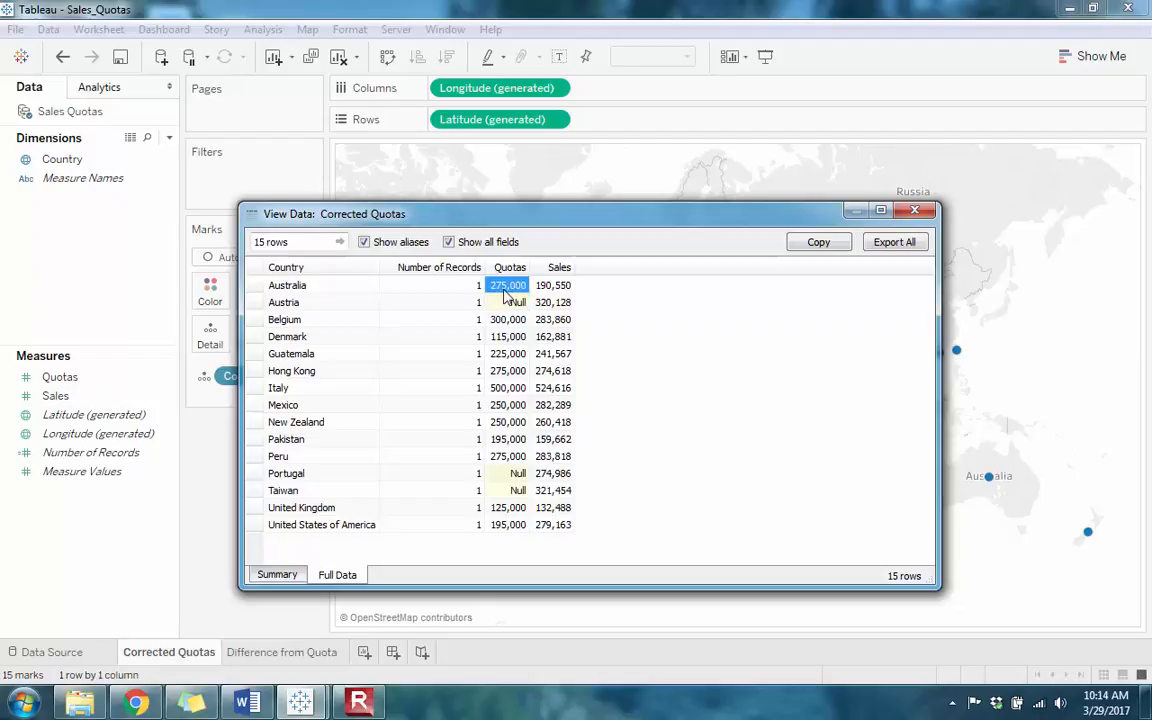
{"action": "left_click", "coordinate": [549, 290]}
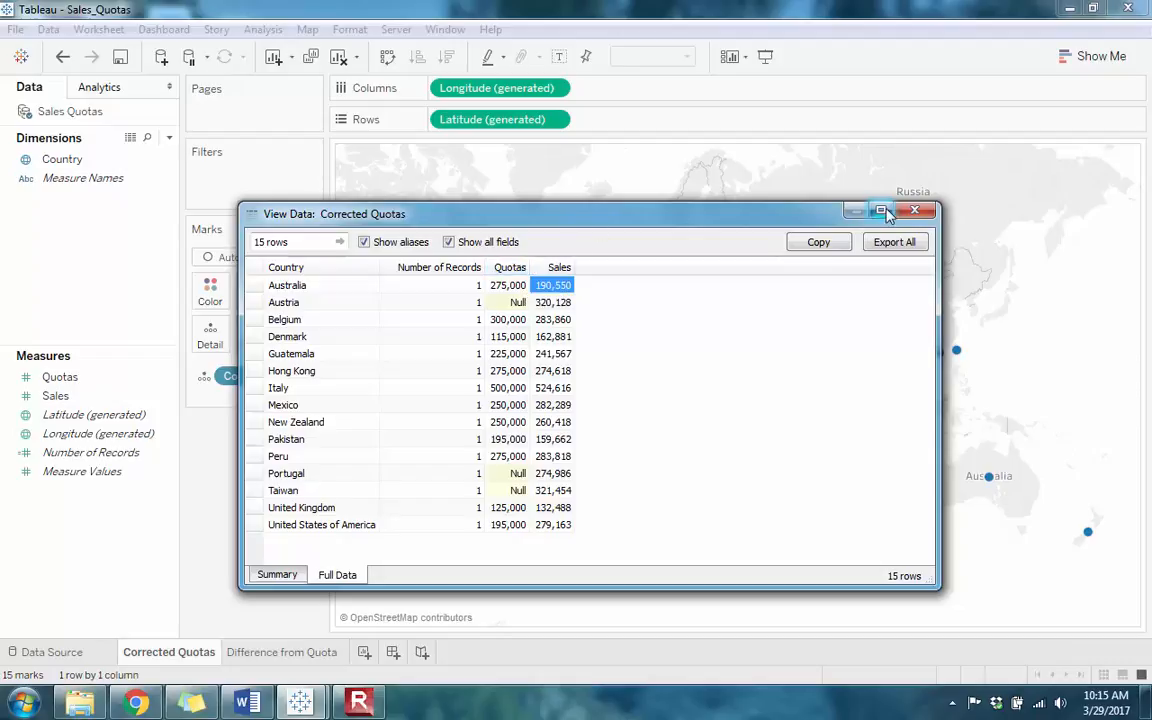
{"action": "left_click", "coordinate": [518, 303]}
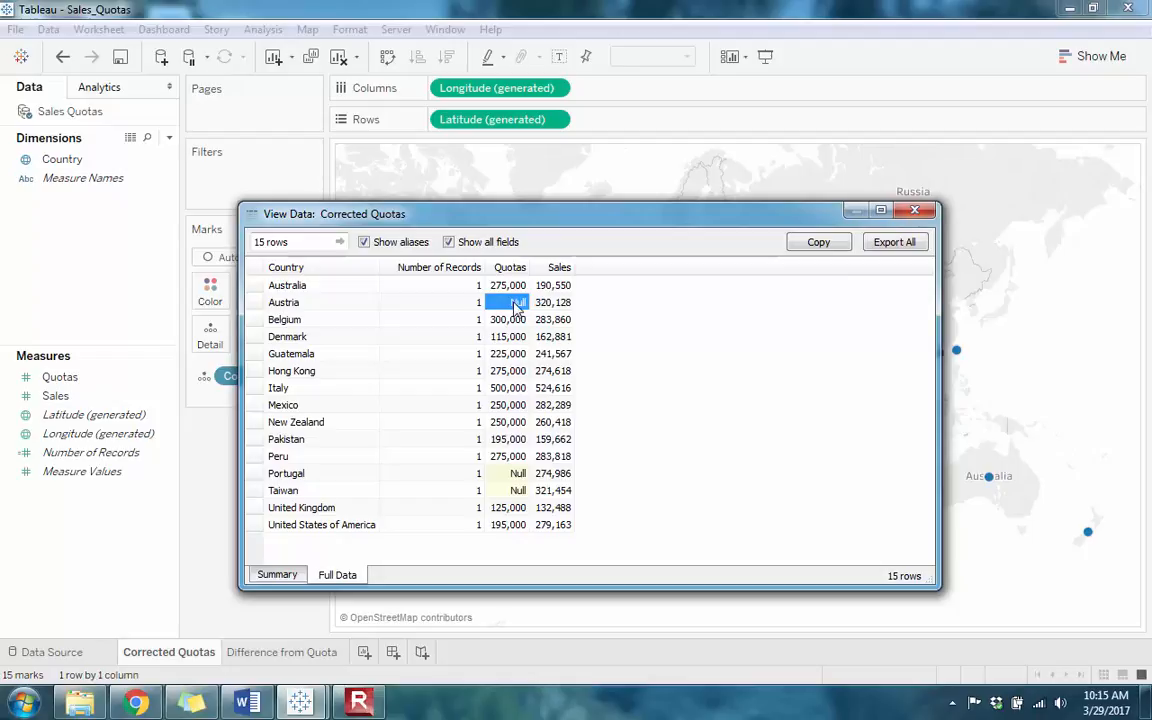
{"action": "left_click", "coordinate": [516, 474]}
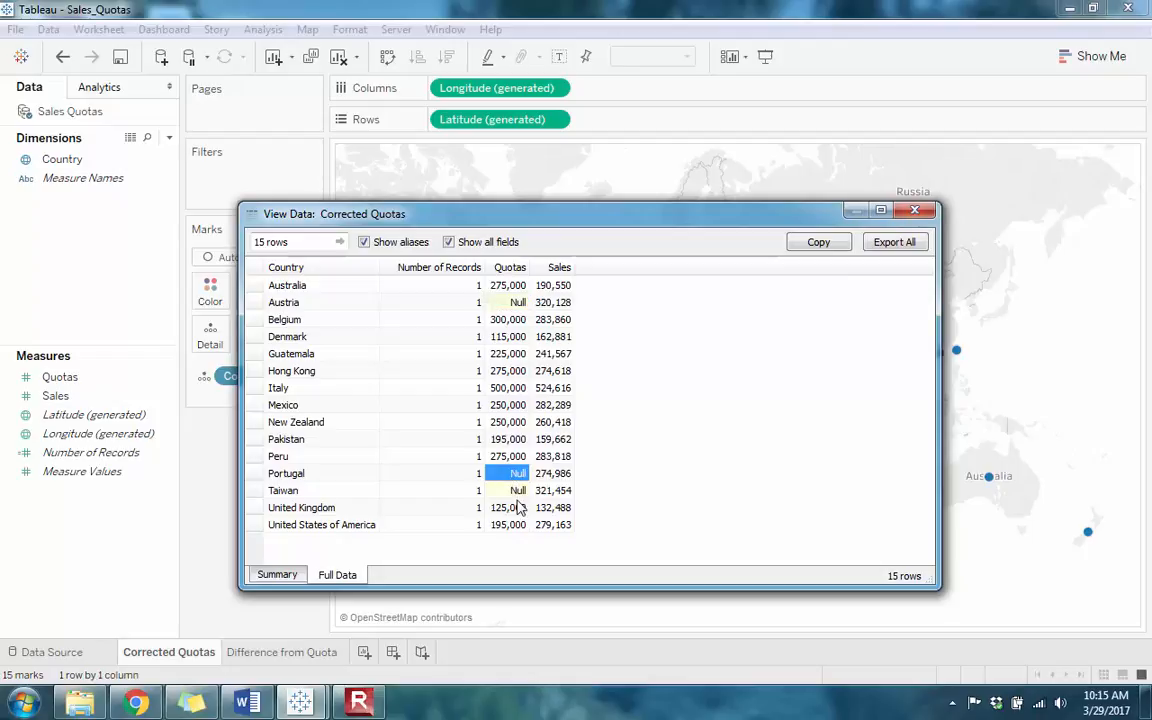
{"action": "left_click", "coordinate": [516, 491]}
{"action": "left_click", "coordinate": [518, 302]}
{"action": "left_click", "coordinate": [553, 302]}
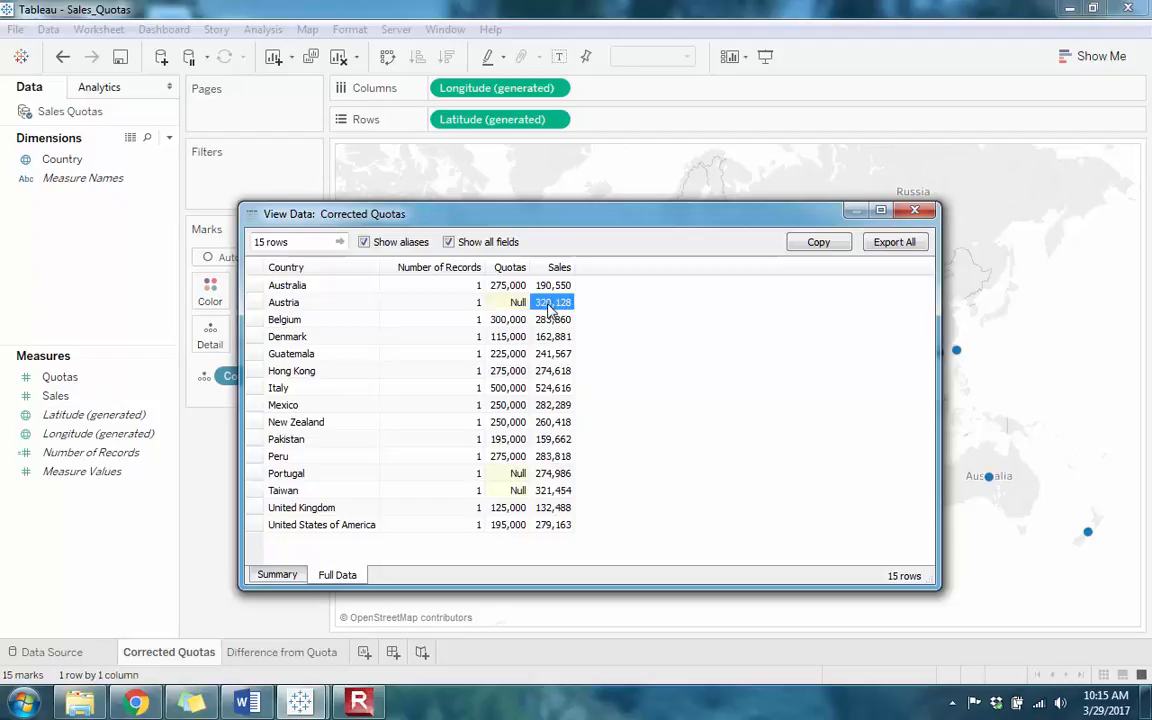
{"action": "left_click", "coordinate": [516, 302]}
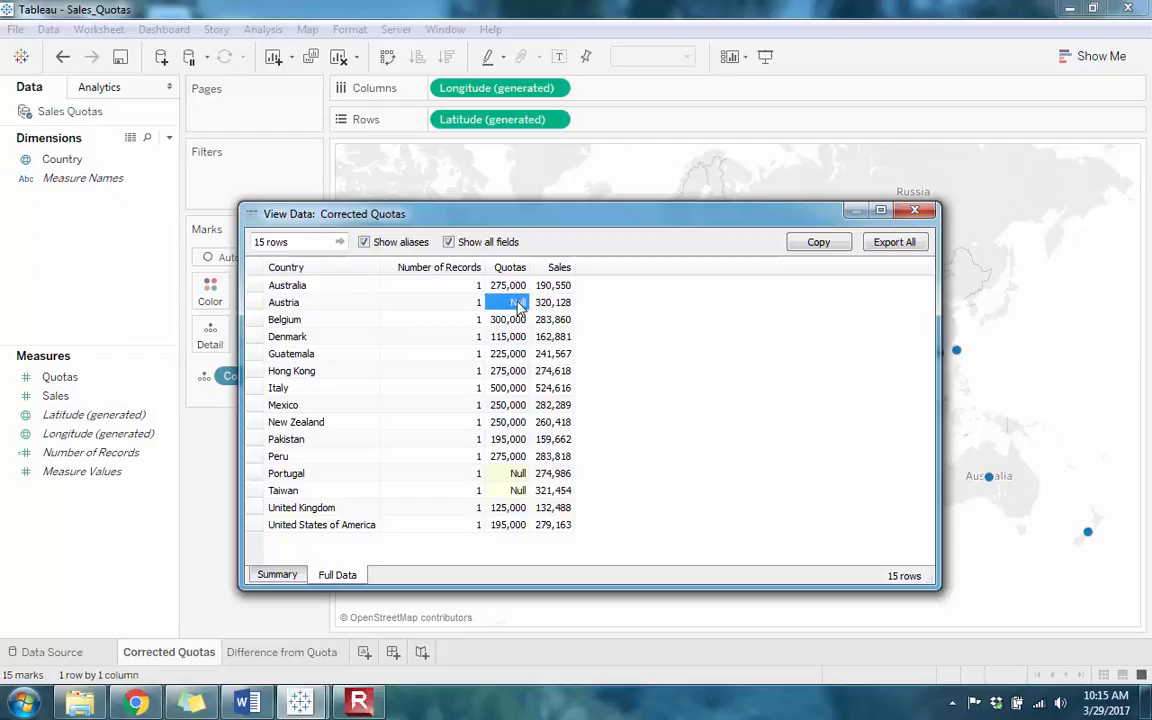
{"action": "left_click", "coordinate": [914, 211]}
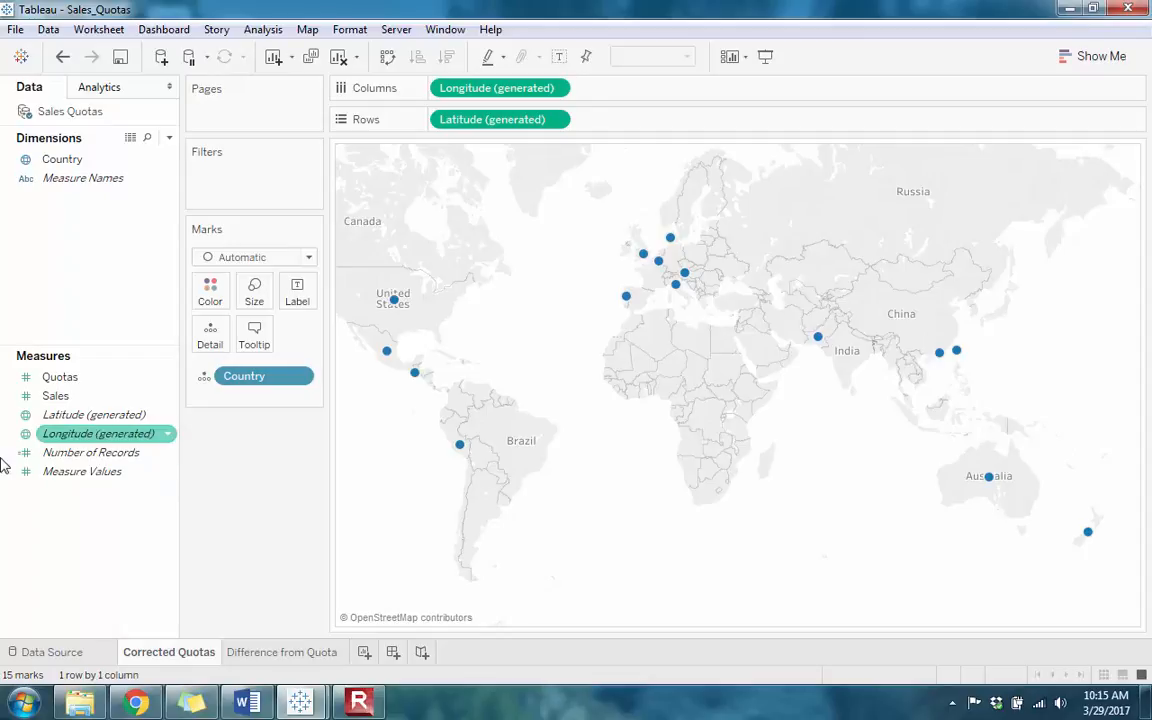
Create a new calculated field named Corrected Quota in the Sales Quotas data source
{"action": "right_click", "coordinate": [64, 518]}
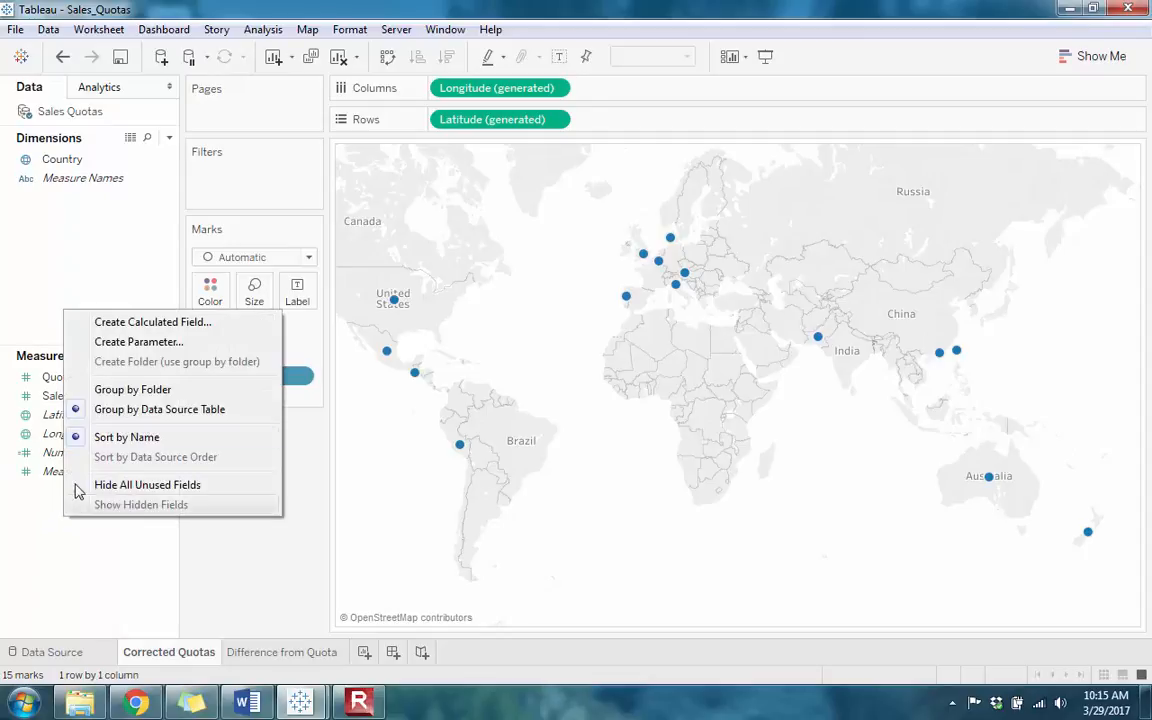
{"action": "left_click", "coordinate": [118, 322]}
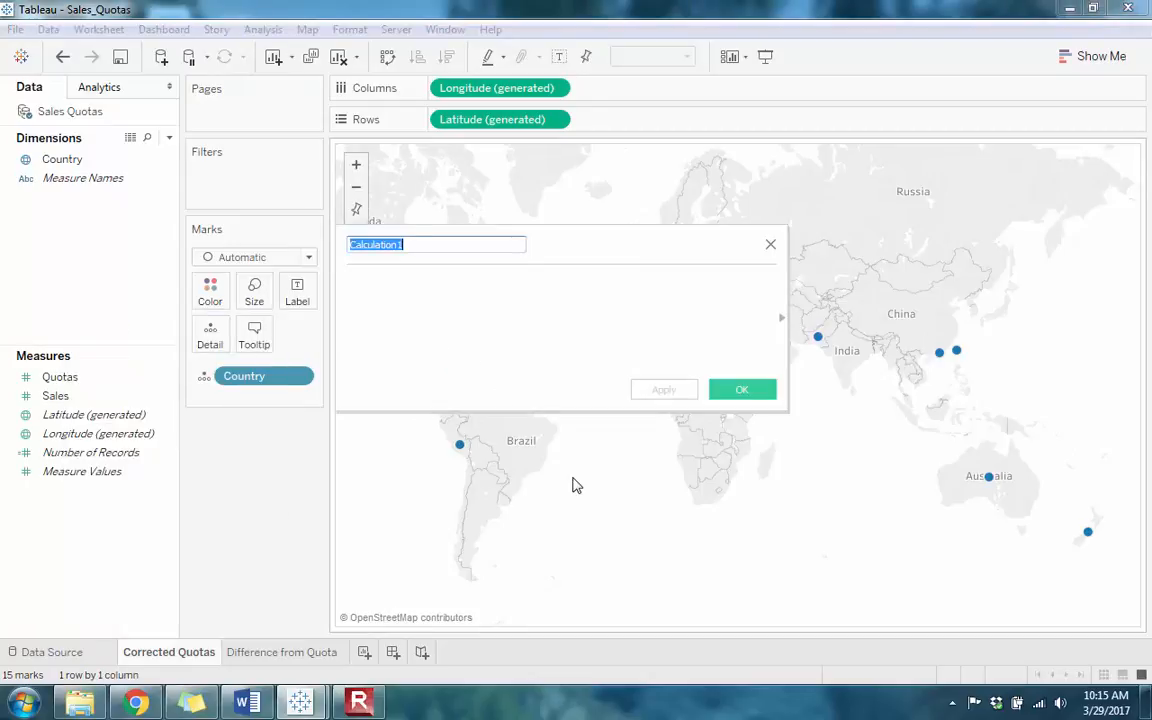
{"action": "type", "text": "Corrected"}
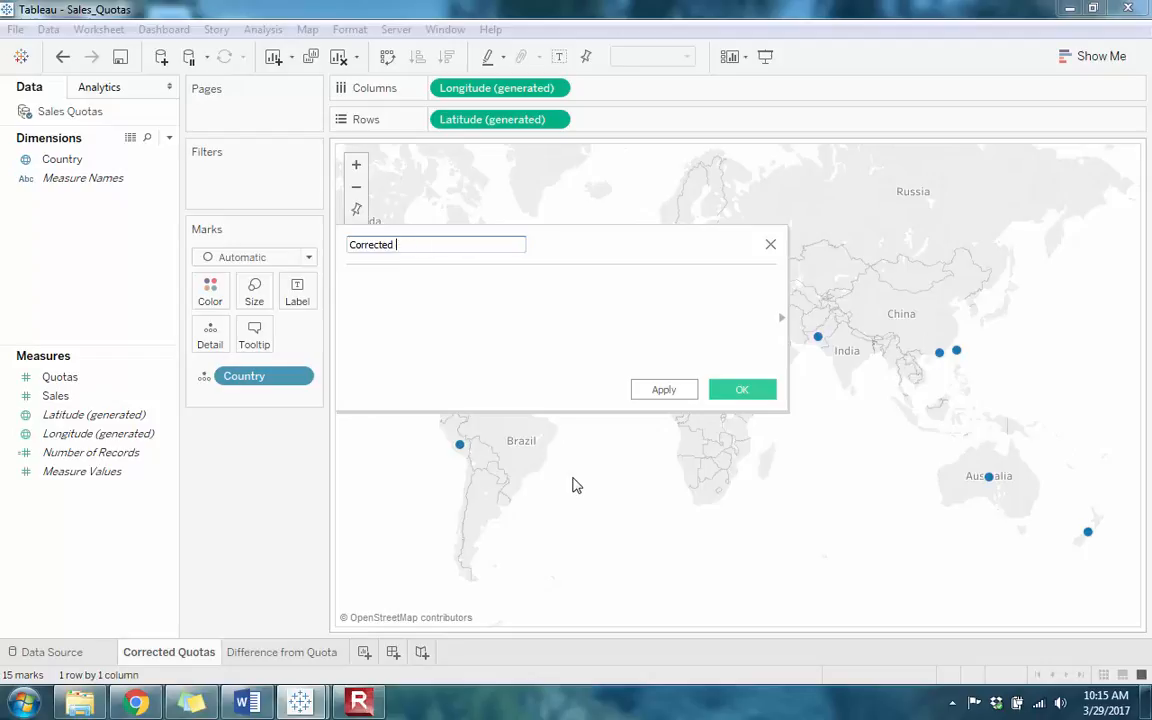
{"action": "type", "text": "Quota"}
{"action": "left_click", "coordinate": [561, 347]}
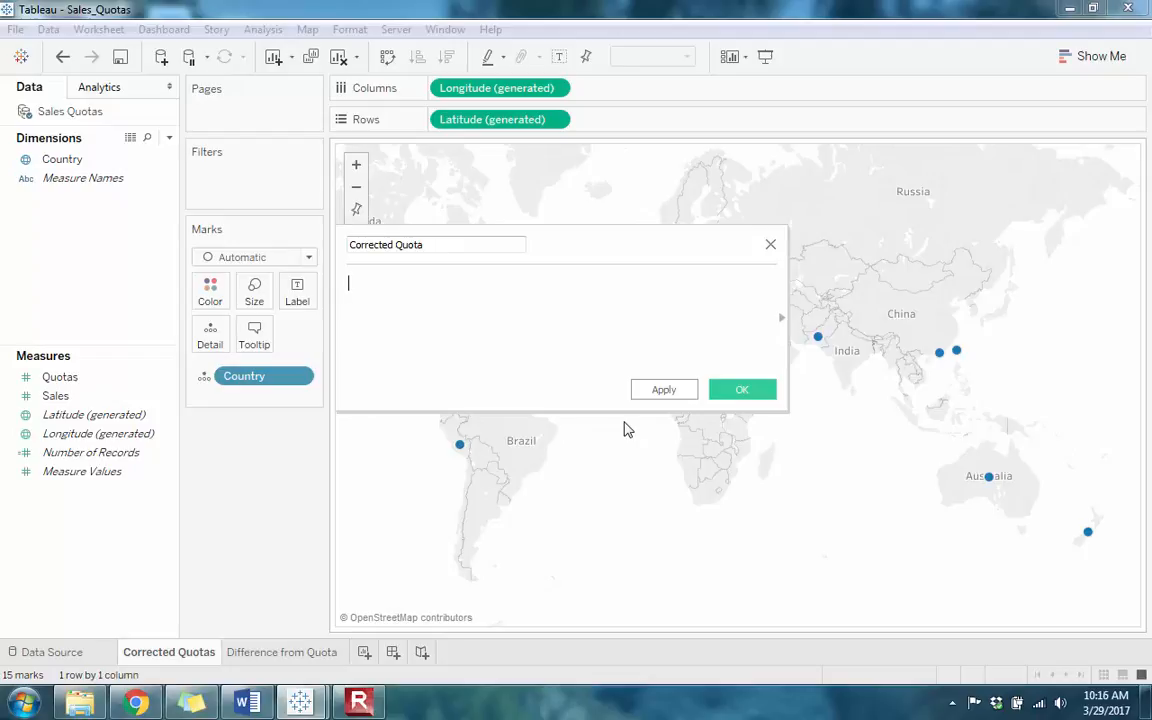
Define Corrected Quota with the formula ZN([Quotas]) and save the calculated field
{"action": "type", "text": "zn"}
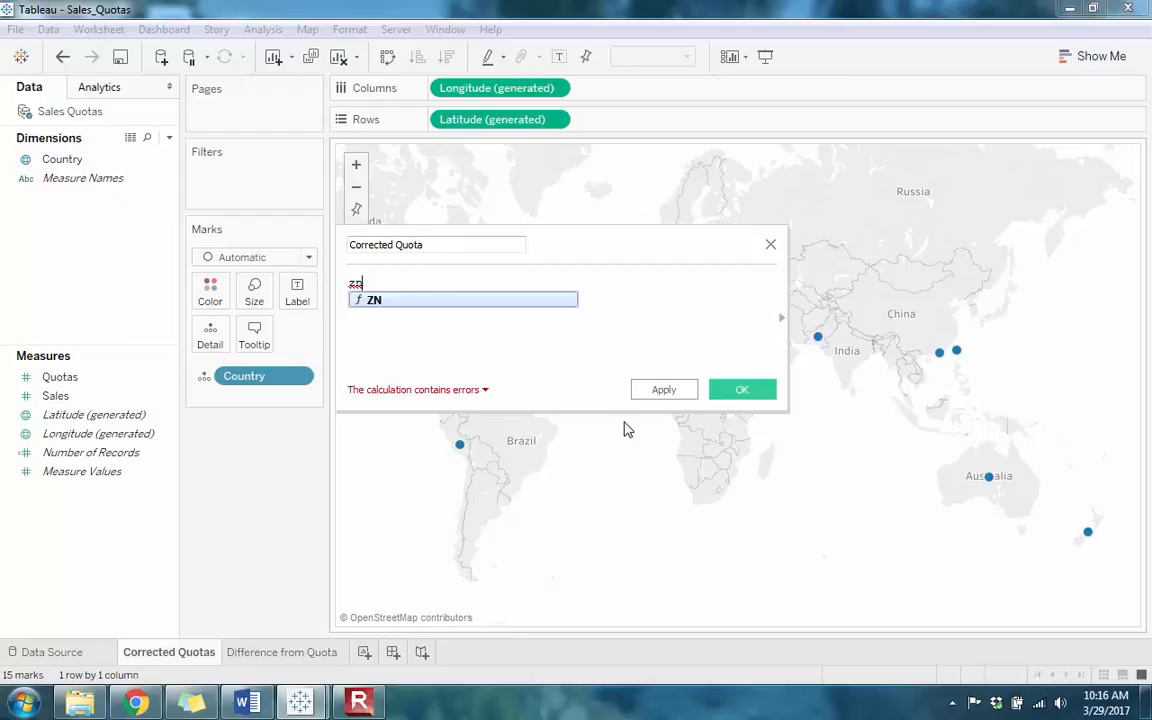
{"action": "key", "text": "Return"}
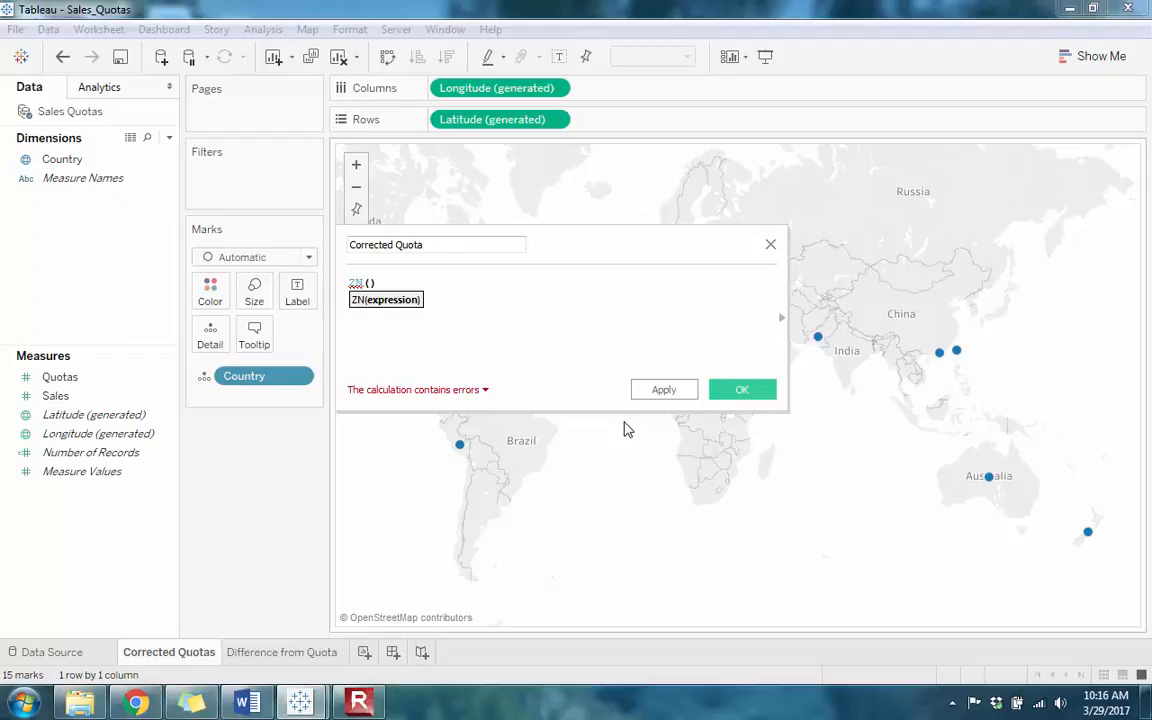
{"action": "left_click", "coordinate": [70, 383]}
{"action": "left_click_drag", "start_coordinate": [72, 386], "coordinate": [378, 292]}
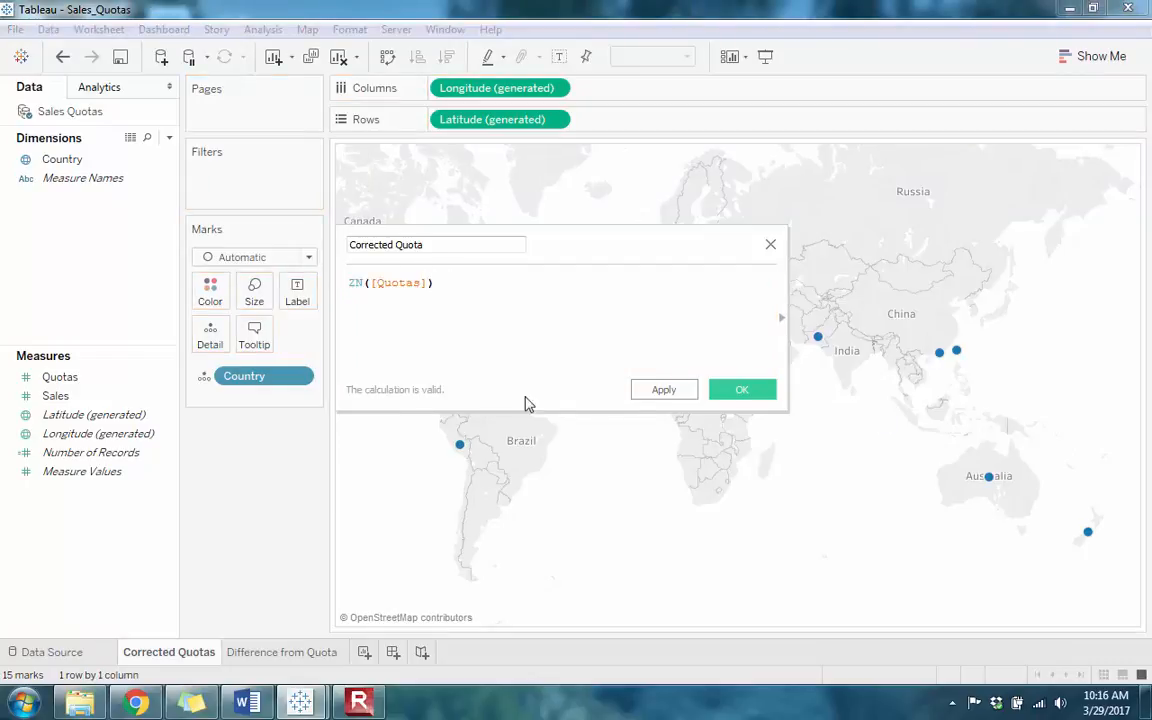
{"action": "left_click", "coordinate": [742, 389]}
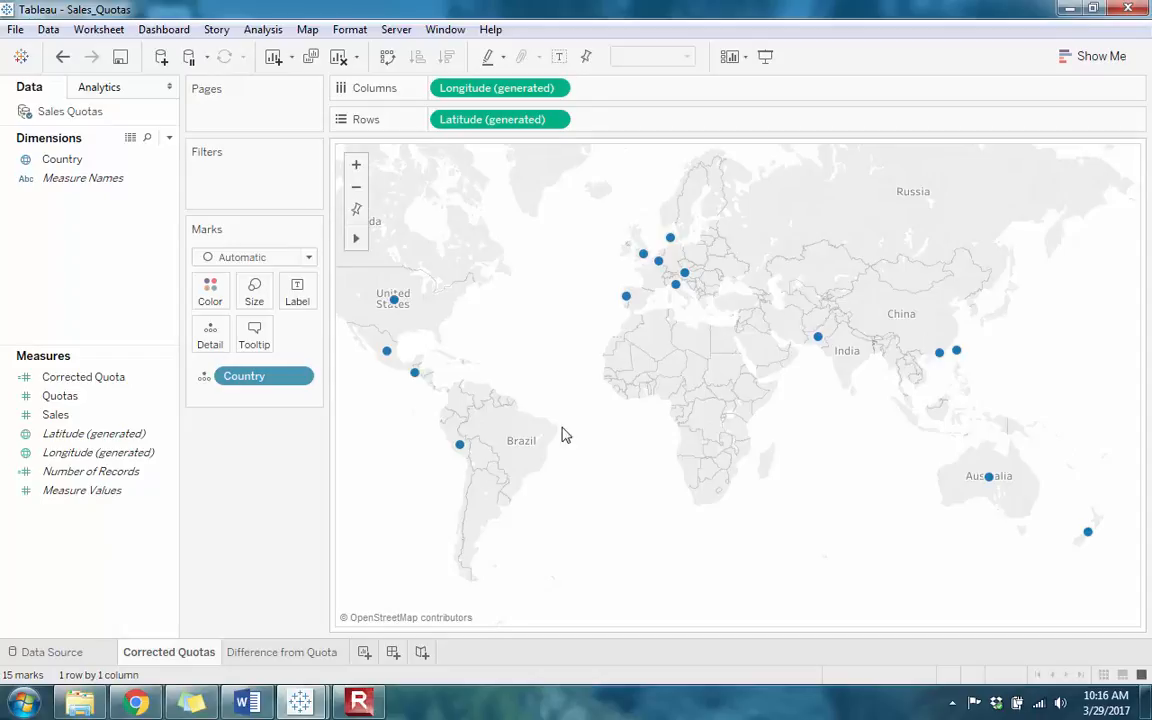
View the map's full underlying data, compare Austria's Corrected Quota with its Quotas entry, and close the data view
{"action": "right_click", "coordinate": [536, 323]}
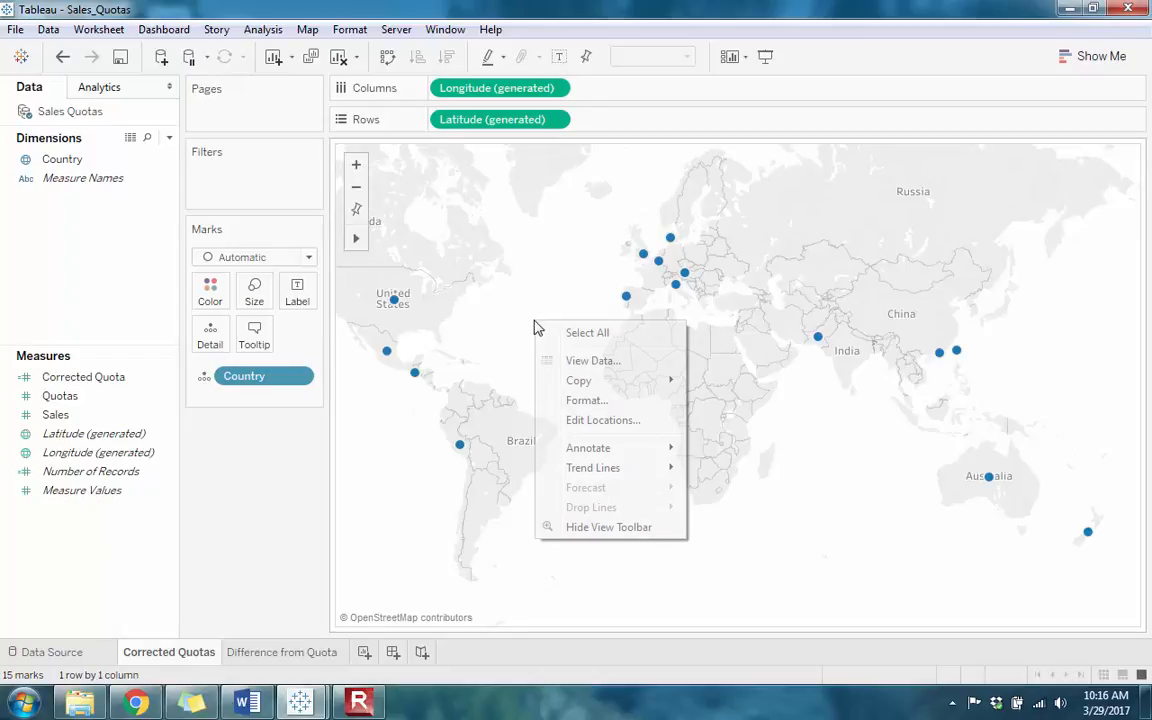
{"action": "left_click", "coordinate": [600, 362]}
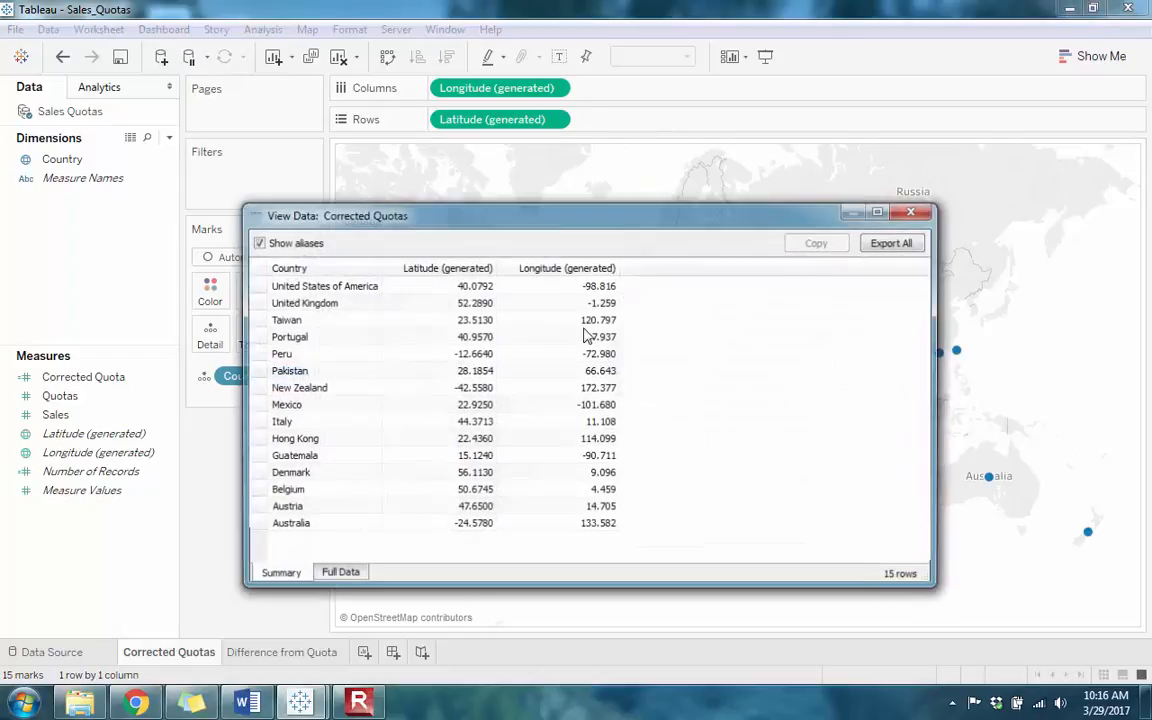
{"action": "left_click", "coordinate": [337, 638]}
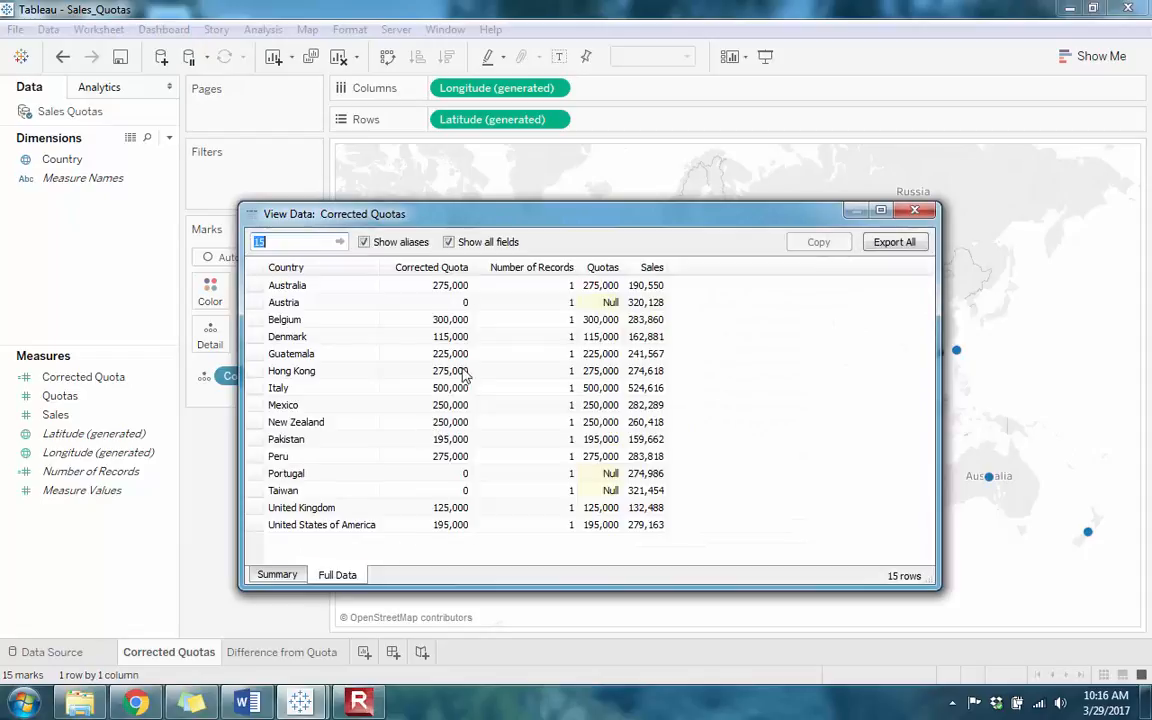
{"action": "left_click", "coordinate": [455, 302]}
{"action": "left_click", "coordinate": [602, 303]}
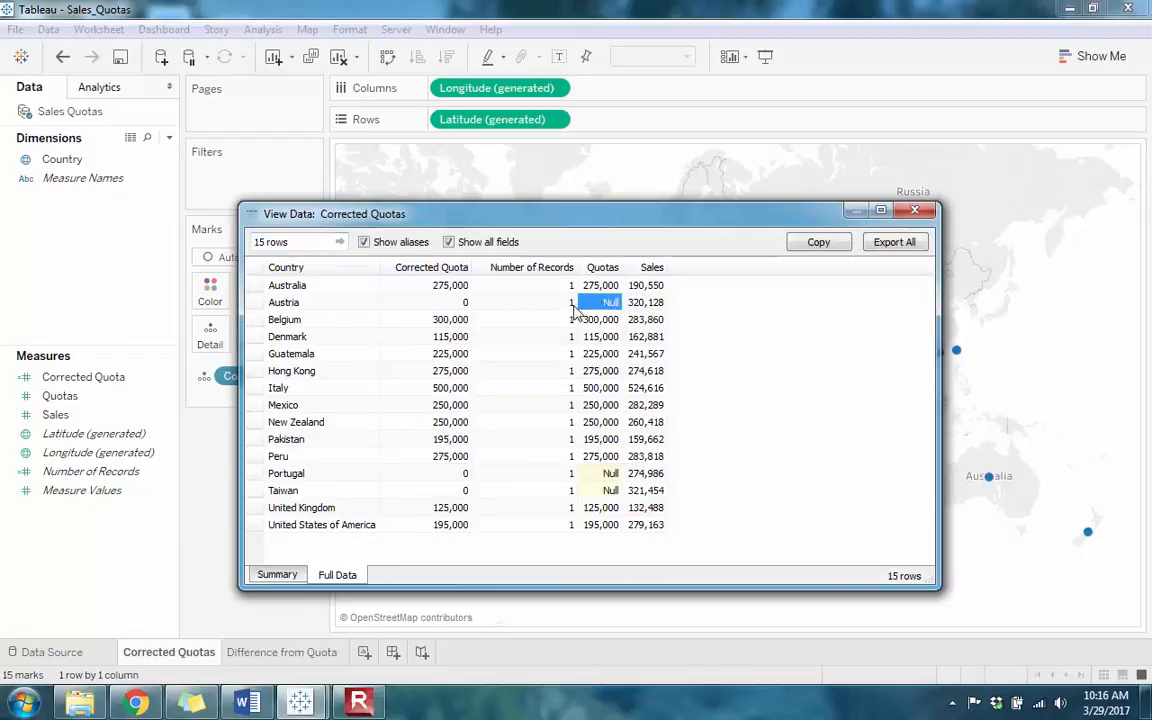
{"action": "left_click", "coordinate": [458, 302]}
{"action": "left_click", "coordinate": [596, 303]}
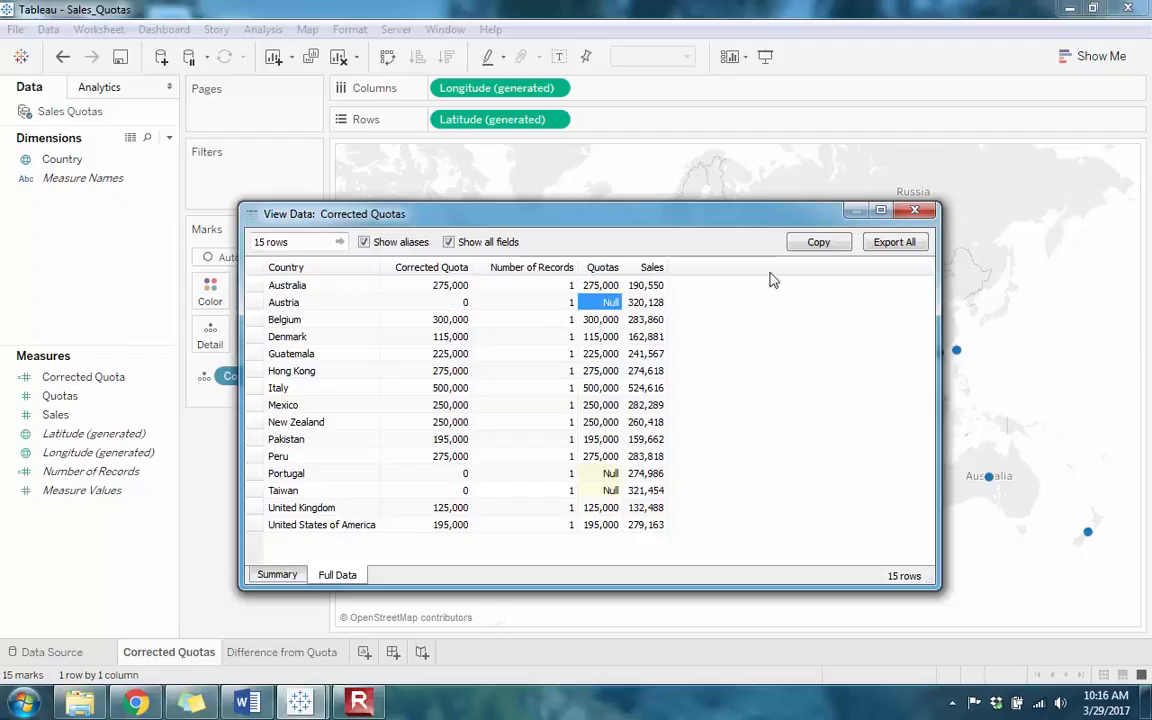
{"action": "left_click", "coordinate": [912, 216]}
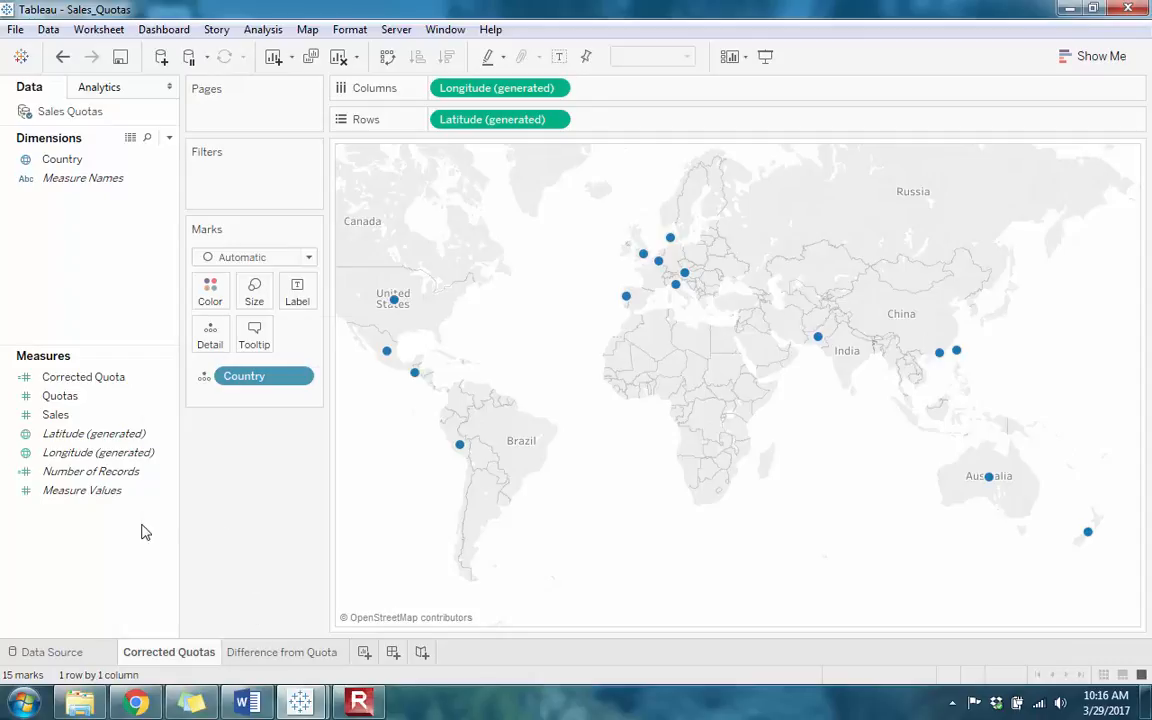
Create another calculated field named QuotaCompare
{"action": "right_click", "coordinate": [130, 478]}
{"action": "left_click", "coordinate": [229, 329]}
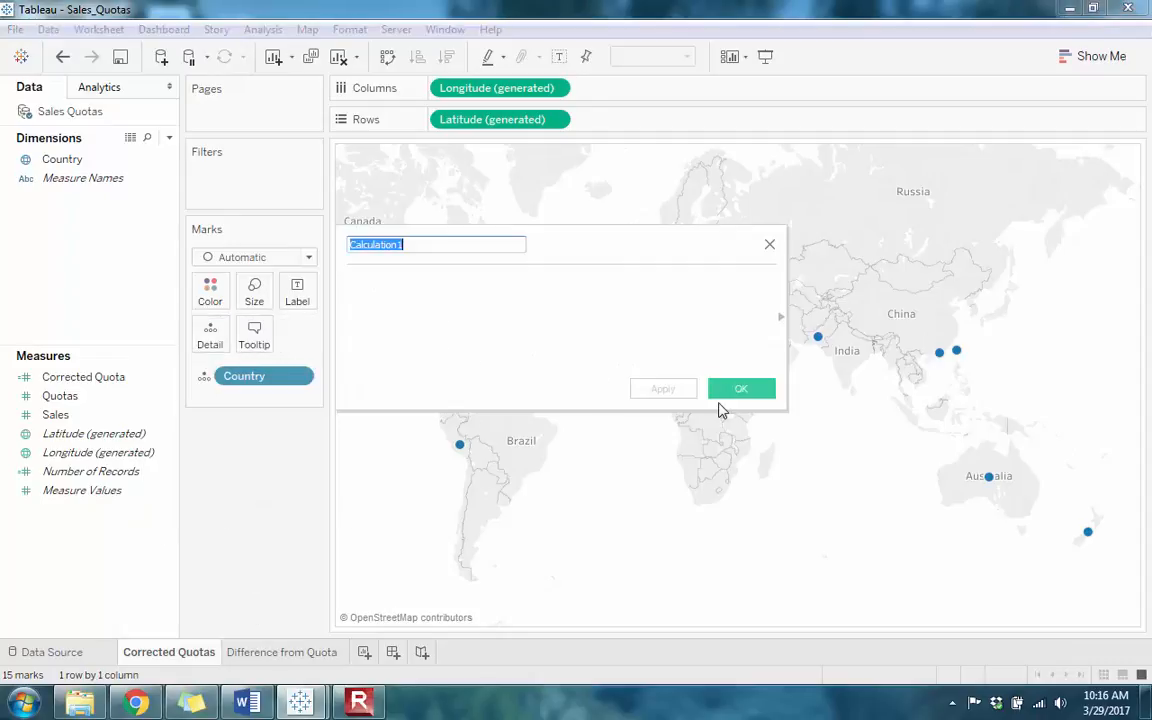
{"action": "type", "text": "QuotaCp,m"}
{"action": "key", "text": "BackSpace"}
{"action": "key", "text": "BackSpace"}
{"action": "key", "text": "BackSpace"}
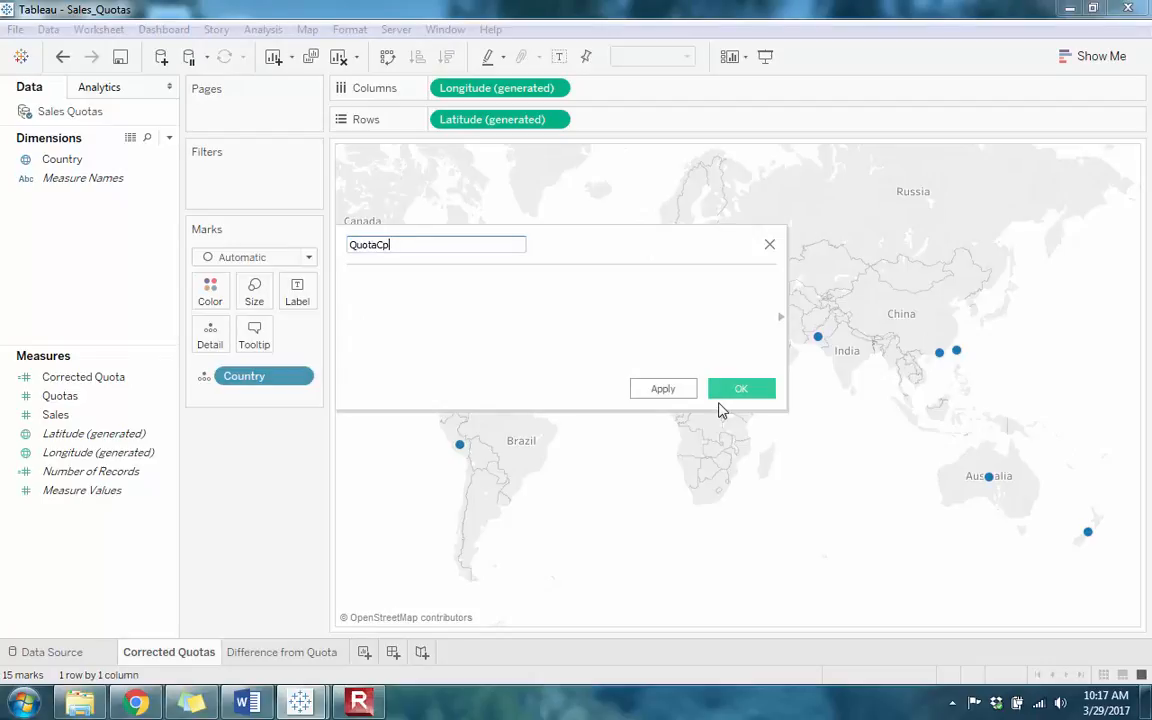
{"action": "type", "text": "ompare"}
{"action": "left_click", "coordinate": [485, 322]}
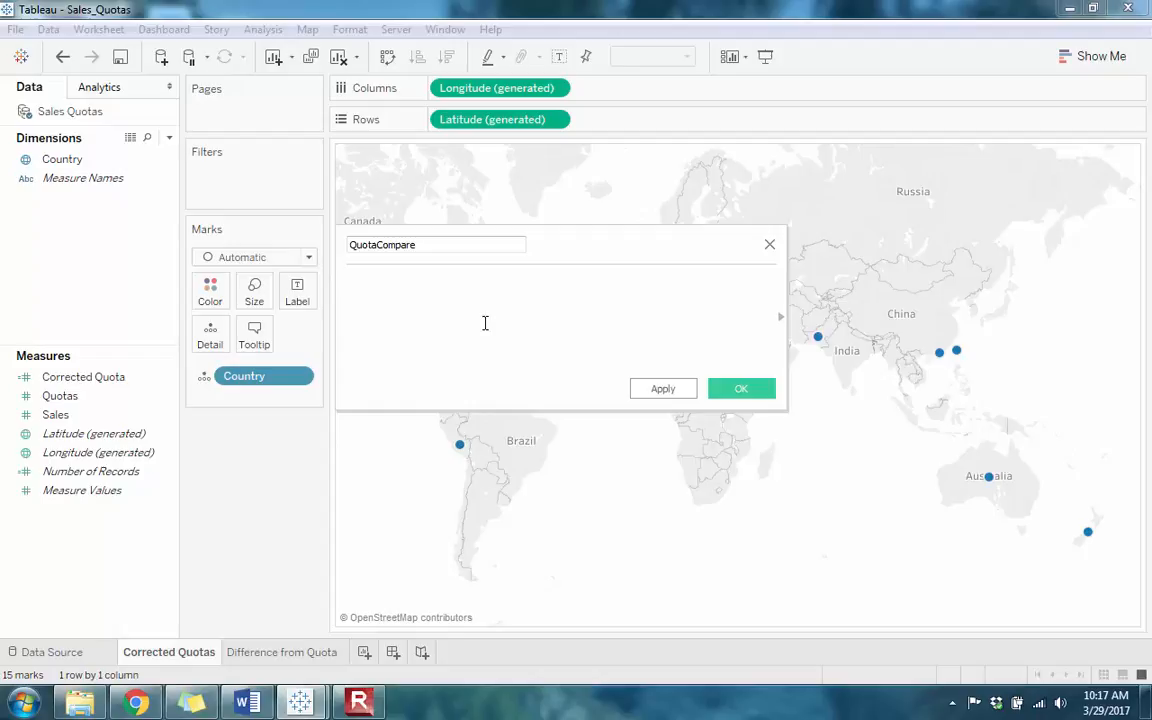
Define QuotaCompare with the formula SUM([Sales])-SUM([Corrected Quota]) and save the calculated field
{"action": "type", "text": "sum"}
{"action": "key", "text": "Return"}
{"action": "type", "text": "sal"}
{"action": "key", "text": "Return"}
{"action": "type", "text": "-sum"}
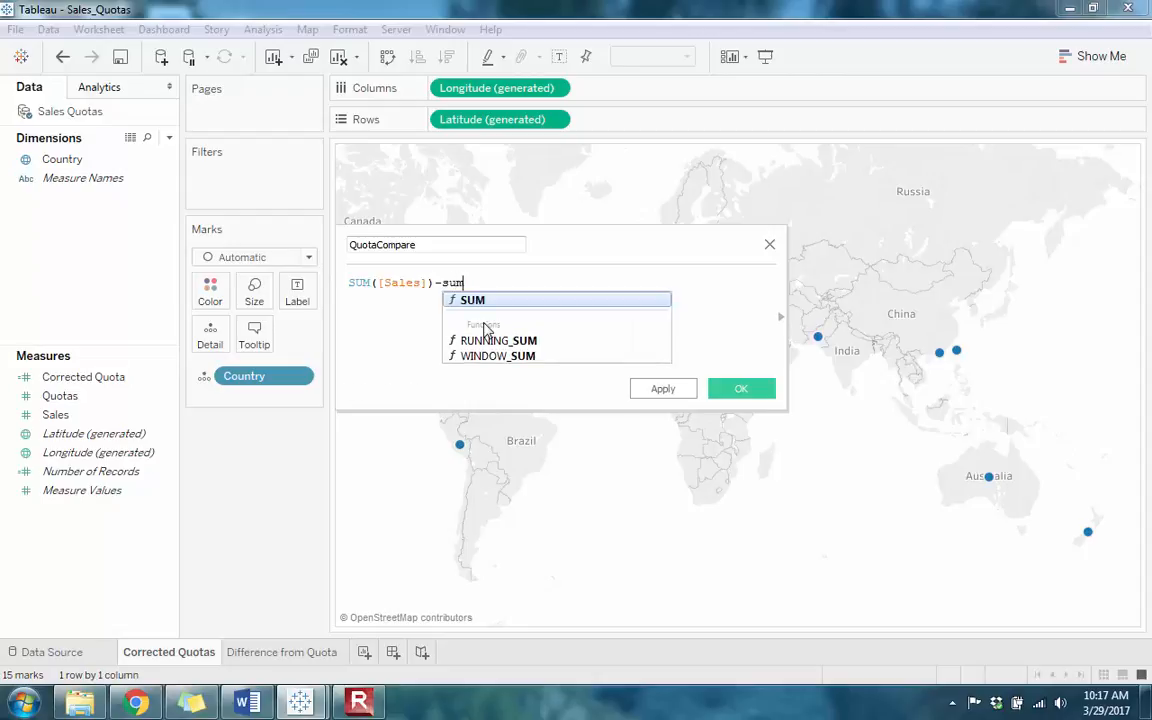
{"action": "key", "text": "Return"}
{"action": "type", "text": "corre"}
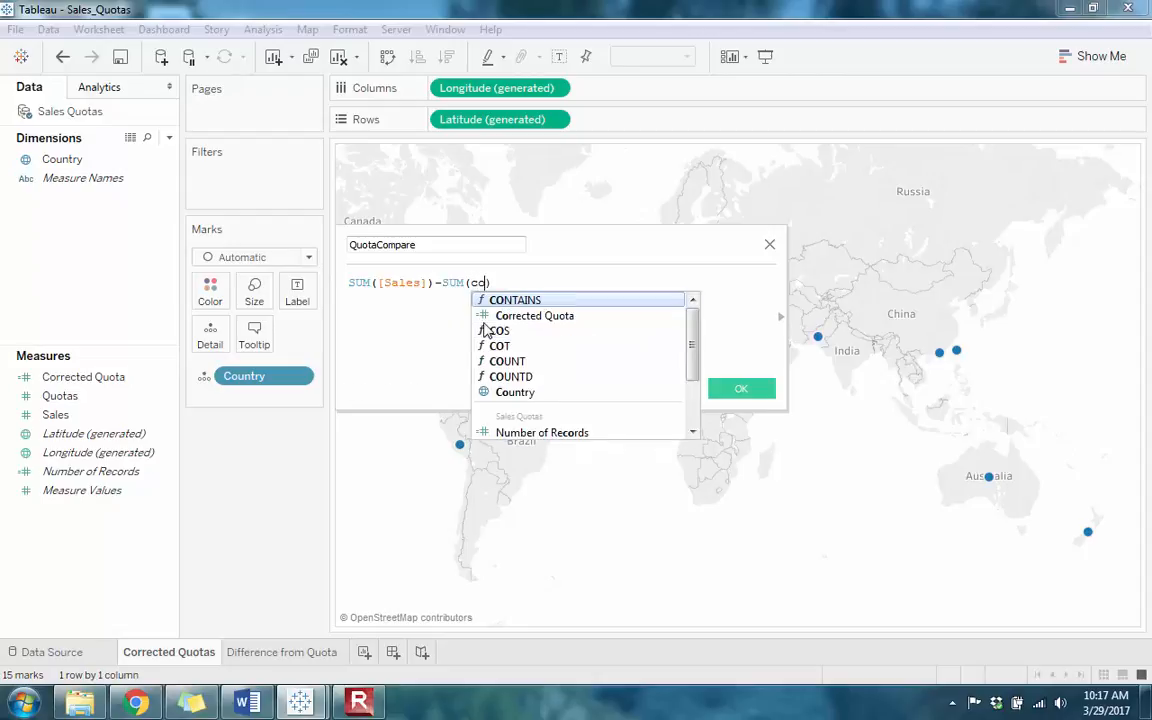
{"action": "key", "text": "Return"}
{"action": "left_click", "coordinate": [617, 278]}
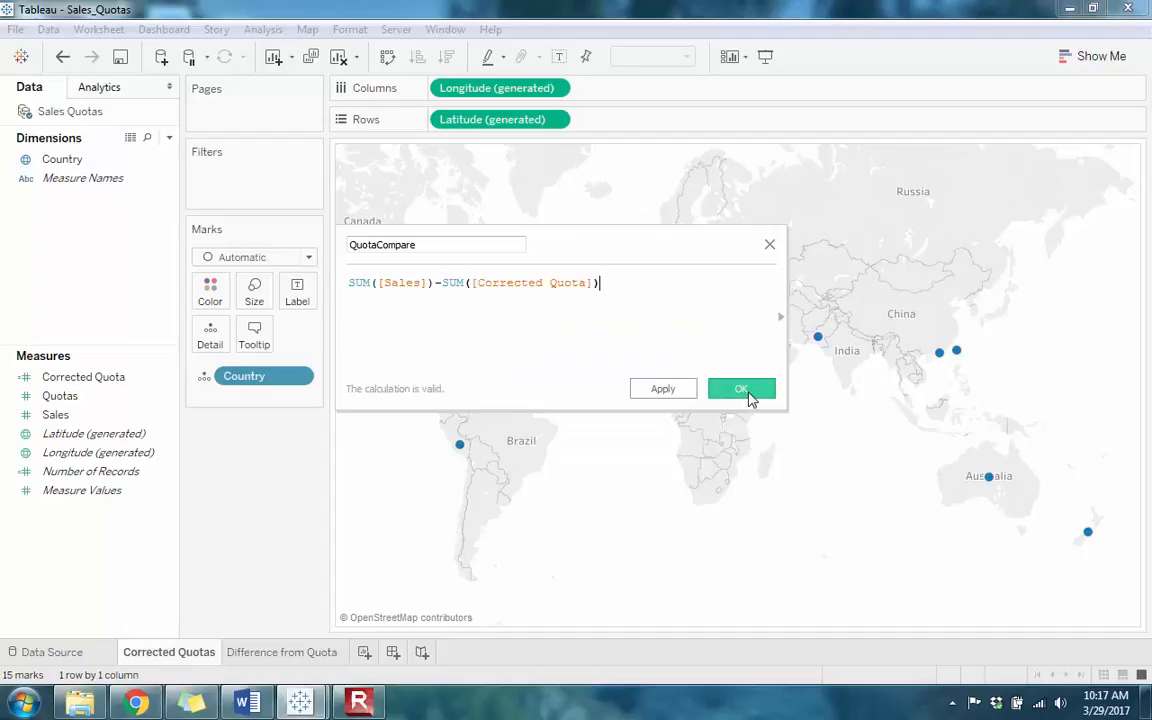
{"action": "left_click", "coordinate": [745, 392]}
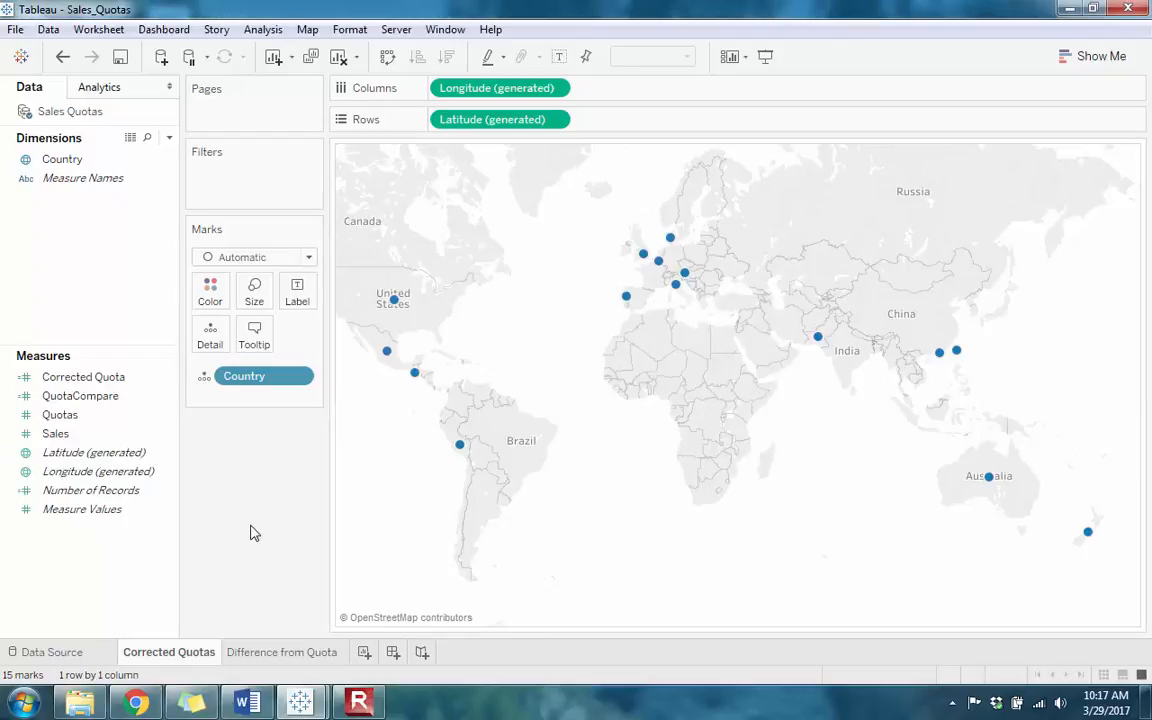
Size the country marks on the map by QuotaCompare and inspect the marks for Austria and Portugal
{"action": "double_click", "coordinate": [70, 396]}
{"action": "mouse_move", "coordinate": [621, 292]}
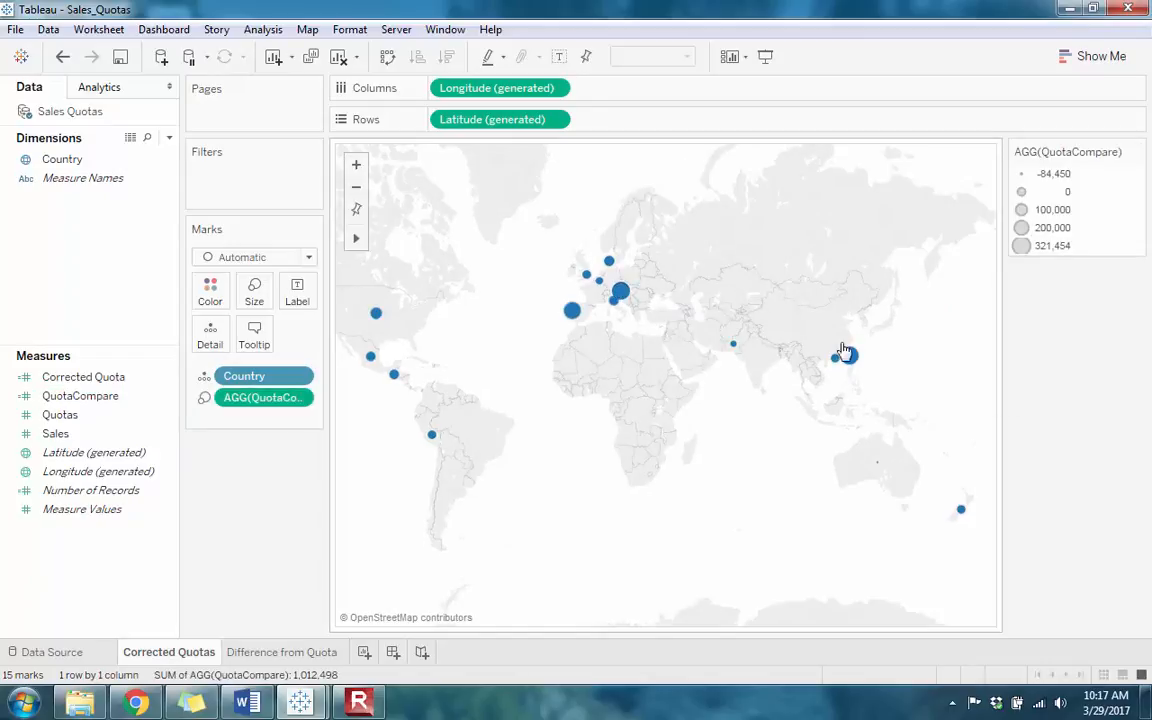
{"action": "mouse_move", "coordinate": [577, 323]}
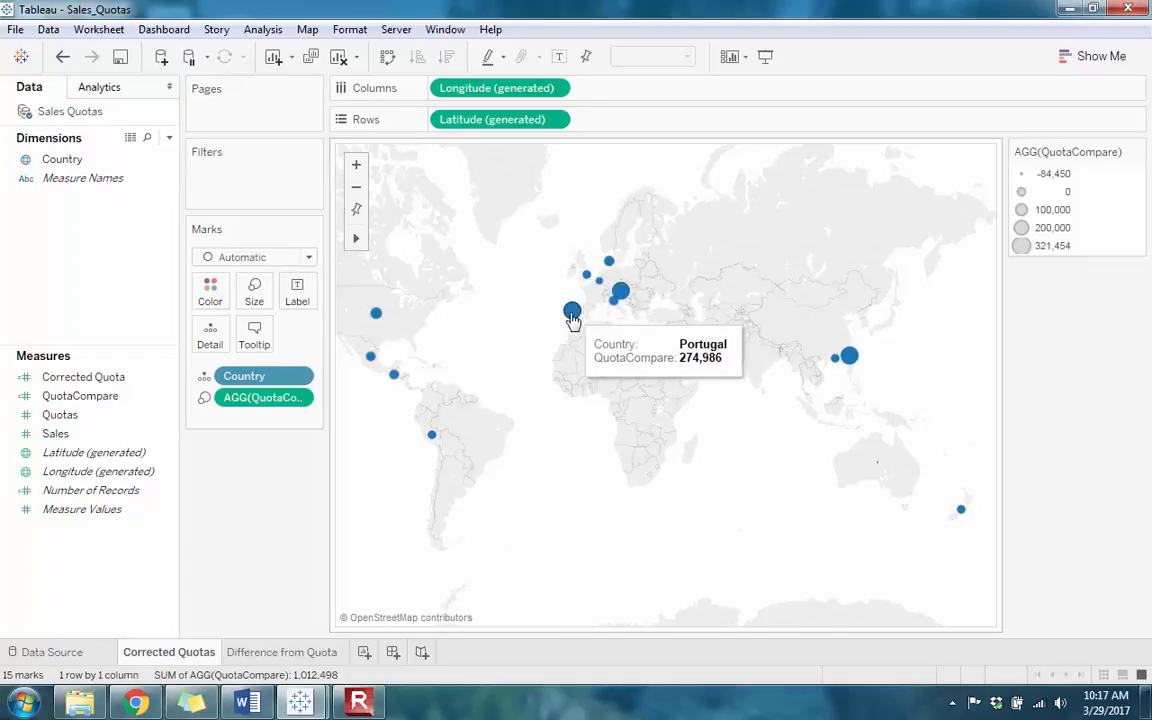
View the map's full underlying data, check Austria's Corrected Quota and QuotaCompare values, and close the data view
{"action": "right_click", "coordinate": [470, 288]}
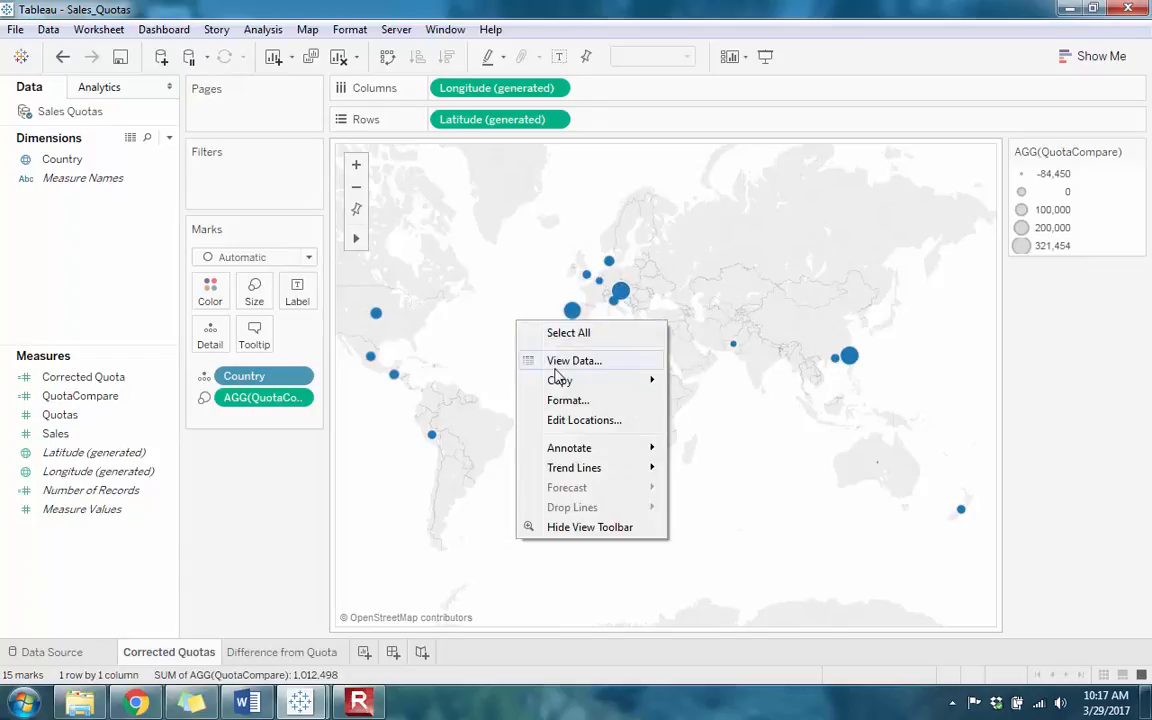
{"action": "left_click", "coordinate": [502, 330]}
{"action": "left_click", "coordinate": [330, 641]}
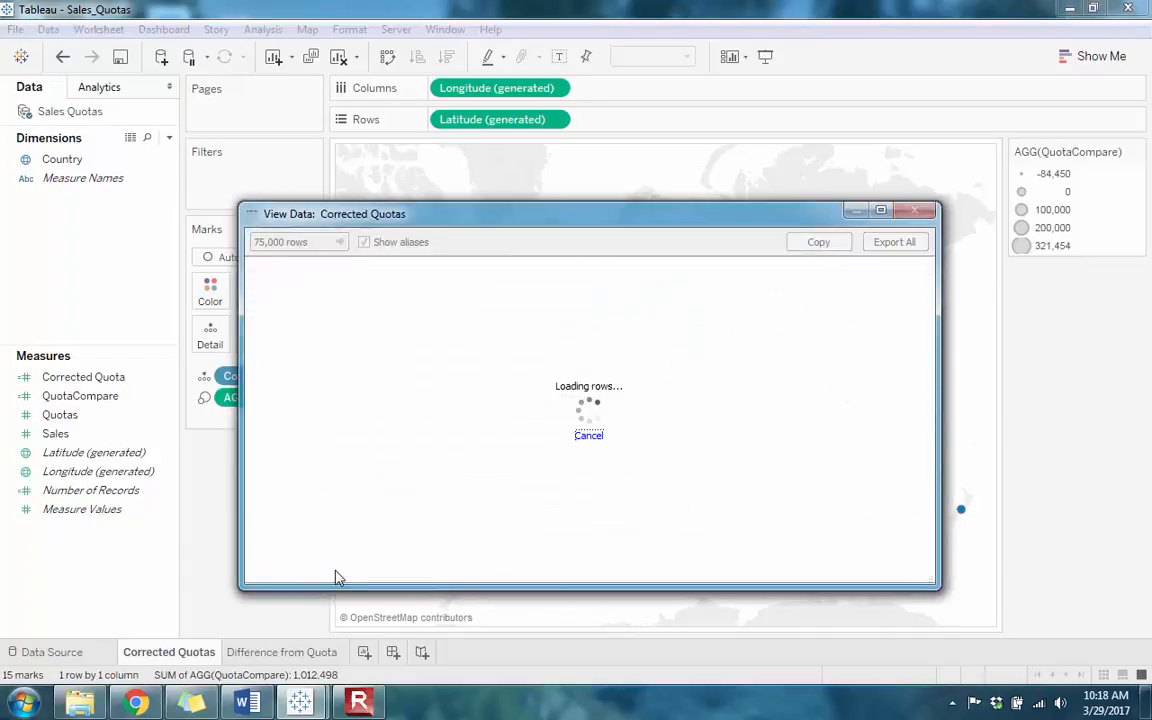
{"action": "left_click", "coordinate": [452, 302]}
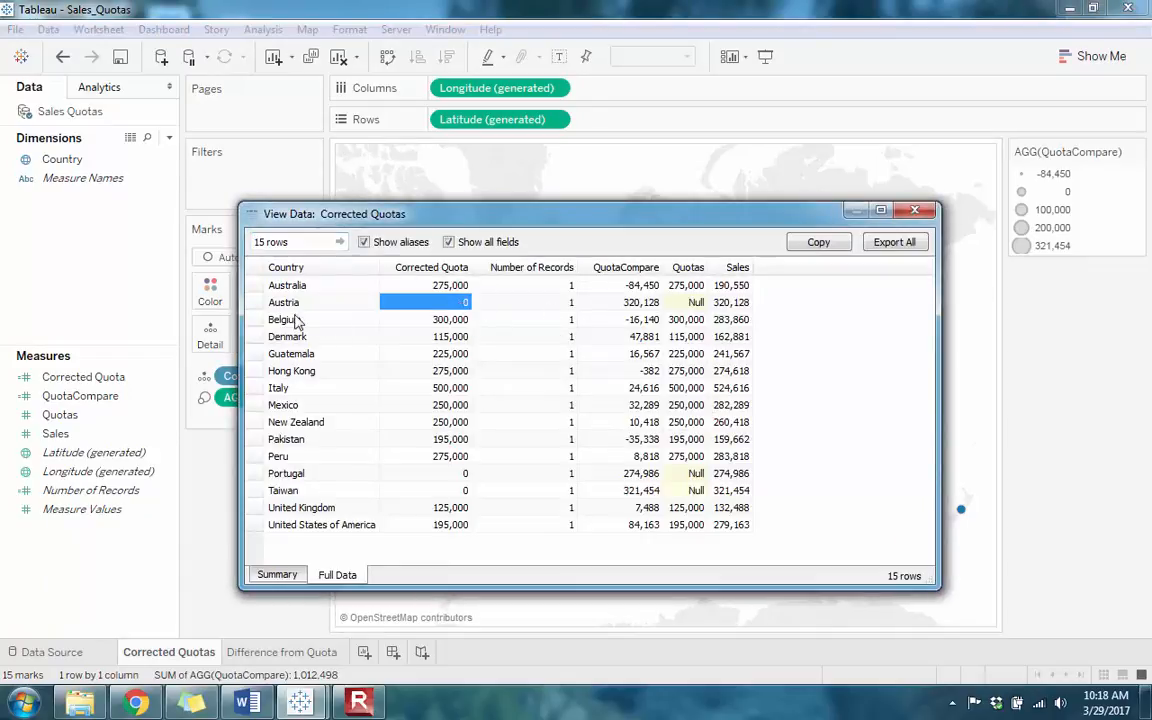
{"action": "left_click", "coordinate": [630, 302]}
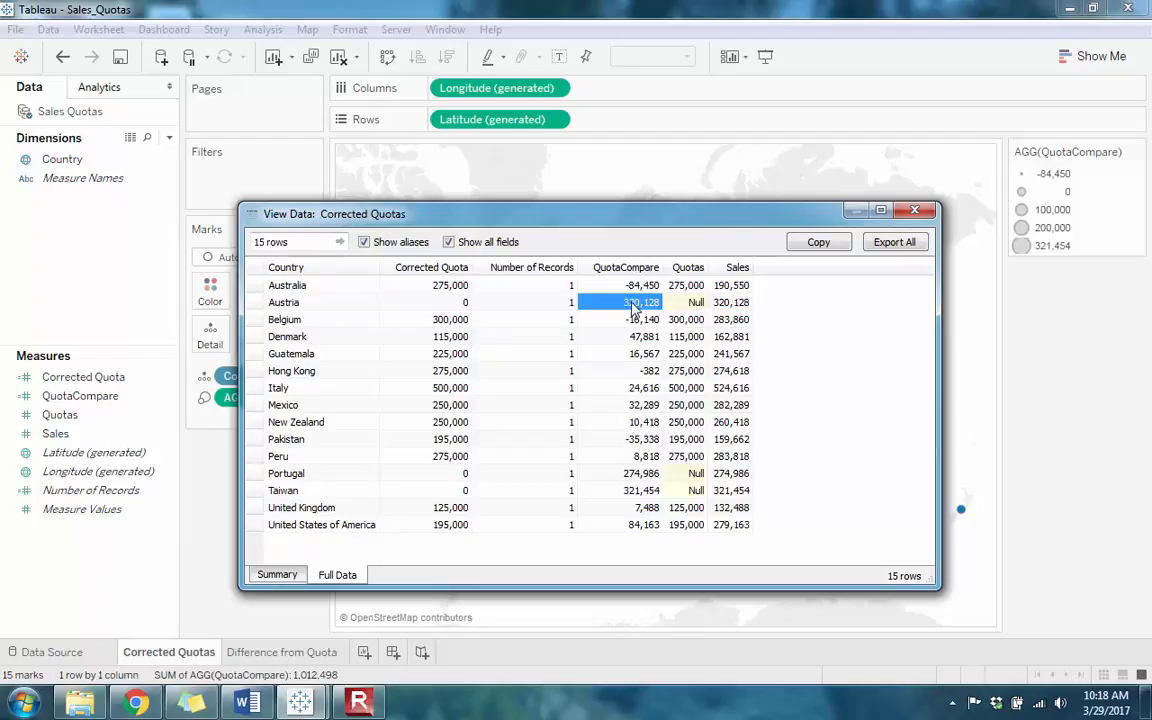
{"action": "left_click", "coordinate": [910, 211]}
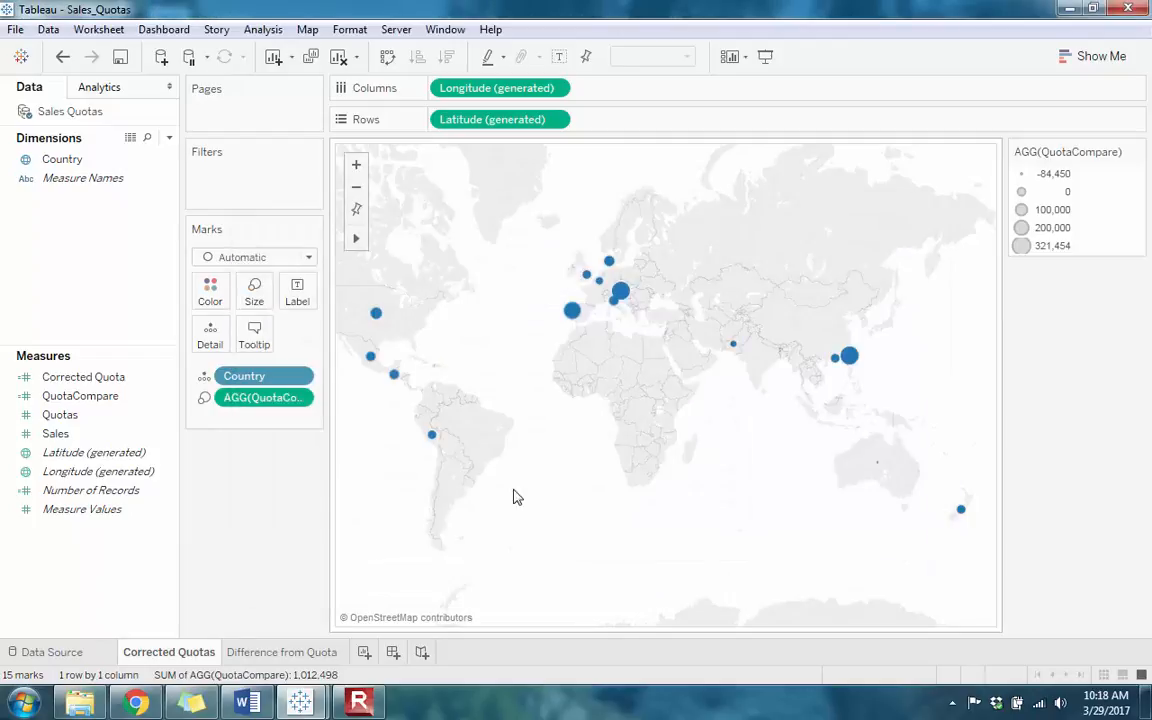